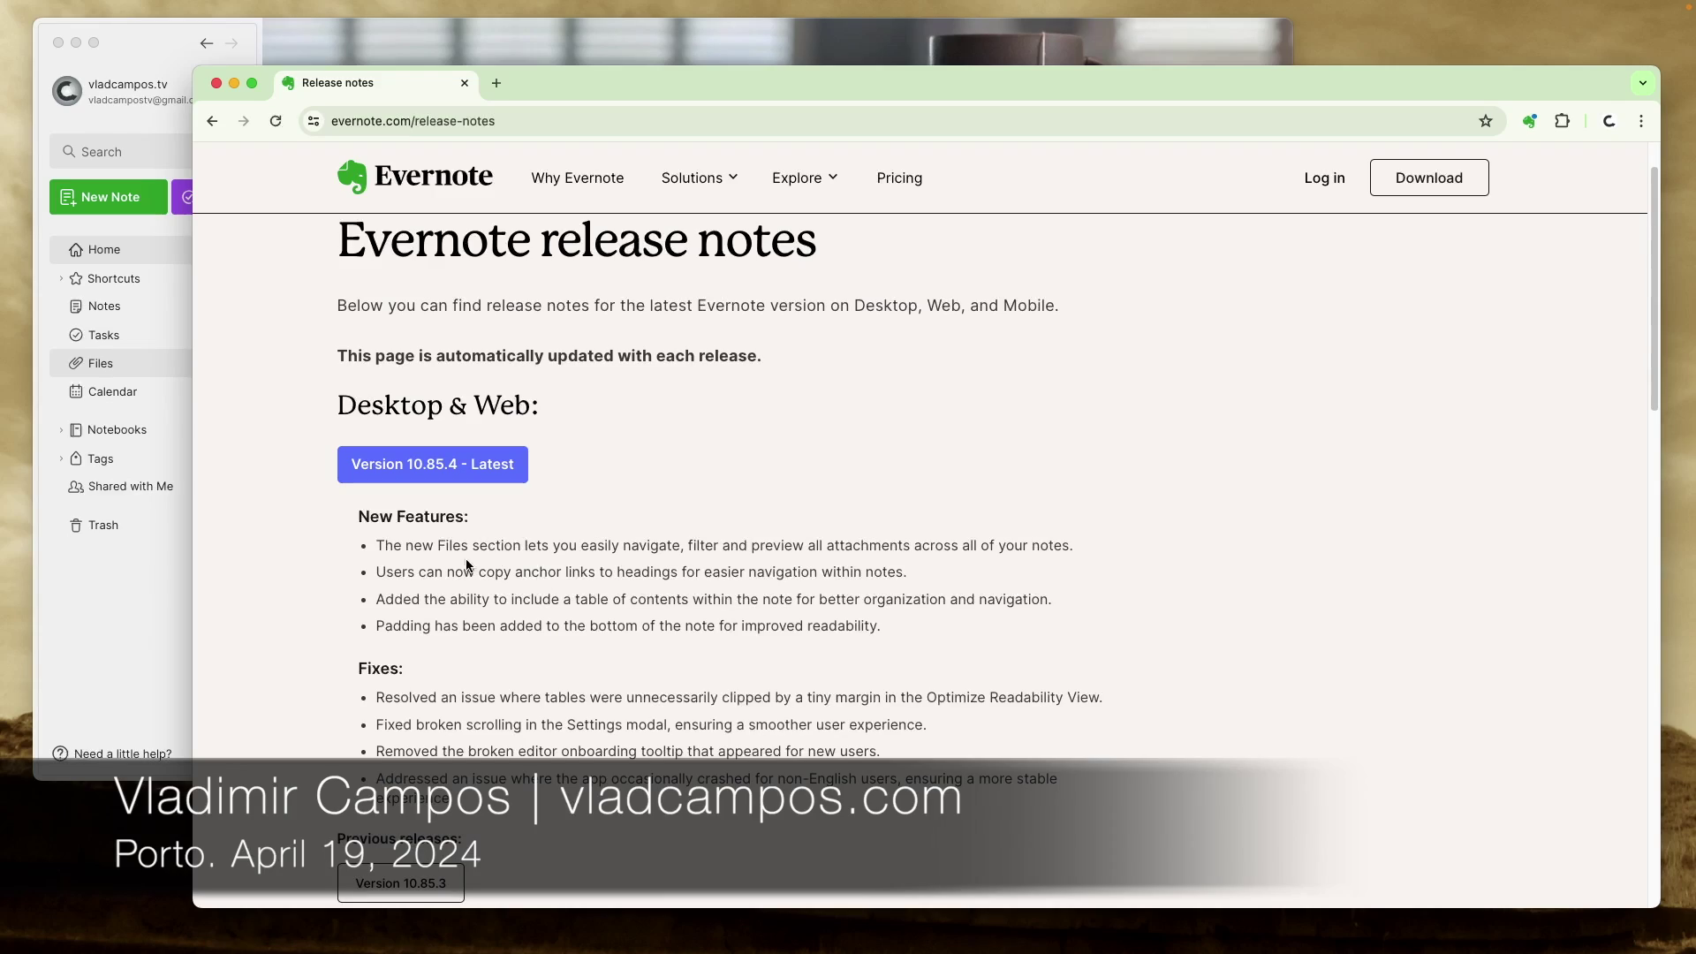
- Highlight the Files section and 'preview all attachments' mentions in the 10.85.4 release notes
drag(457, 545, 513, 544)
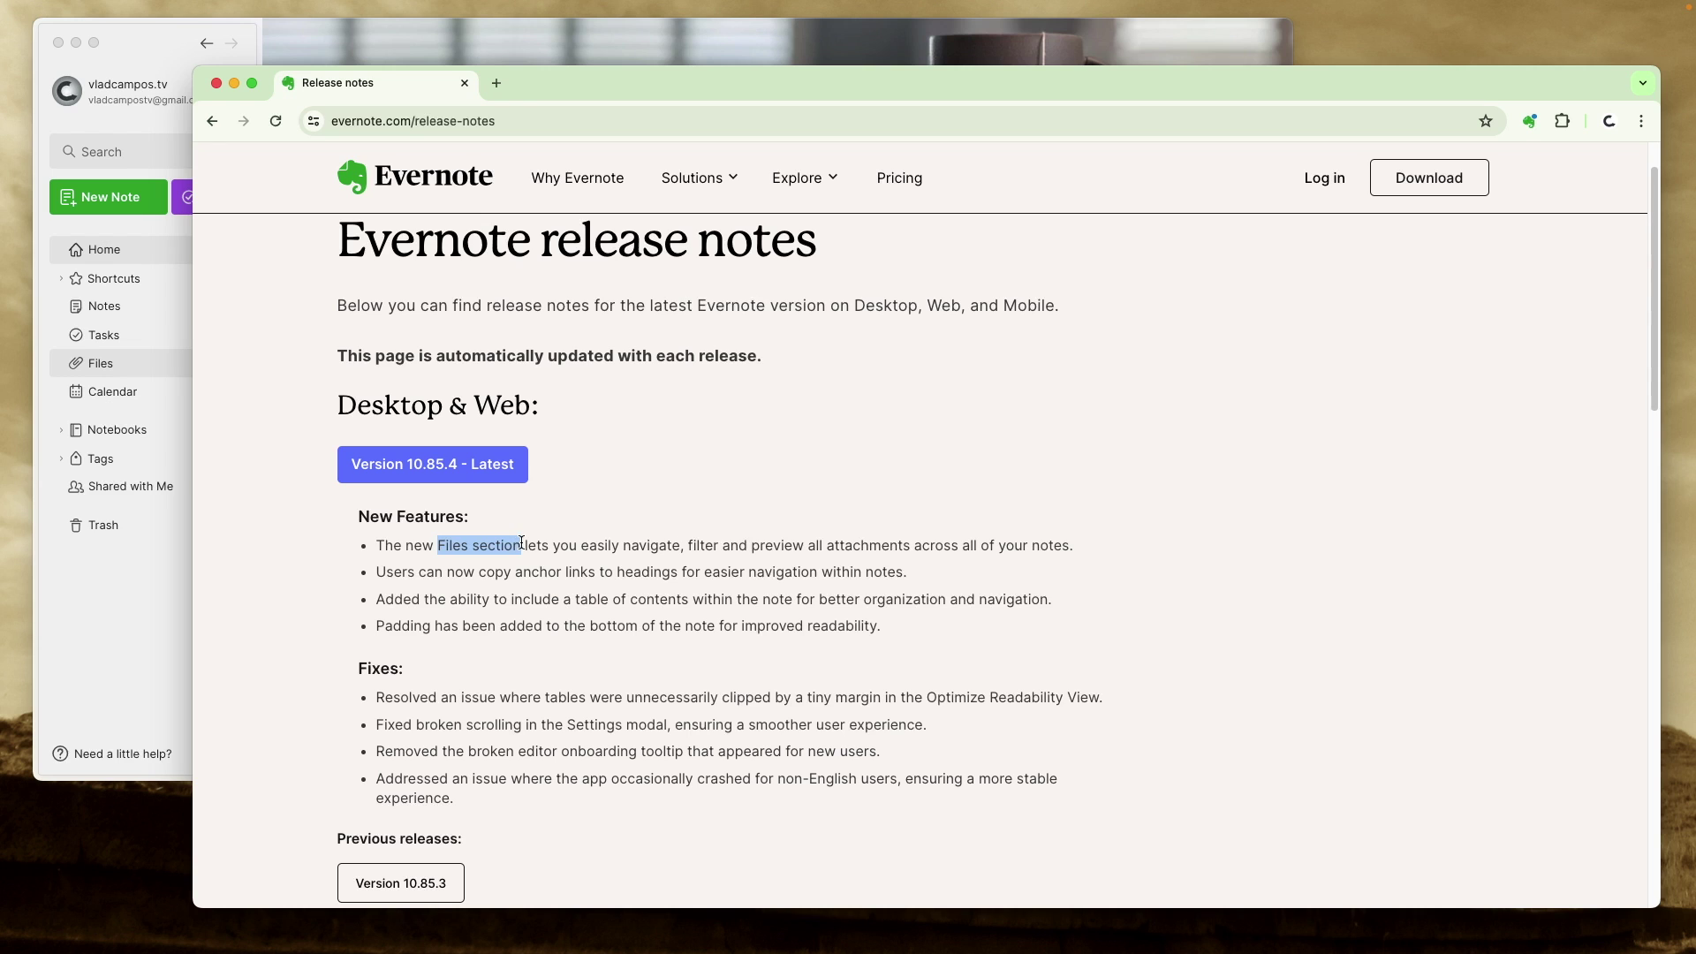
drag(753, 545, 829, 545)
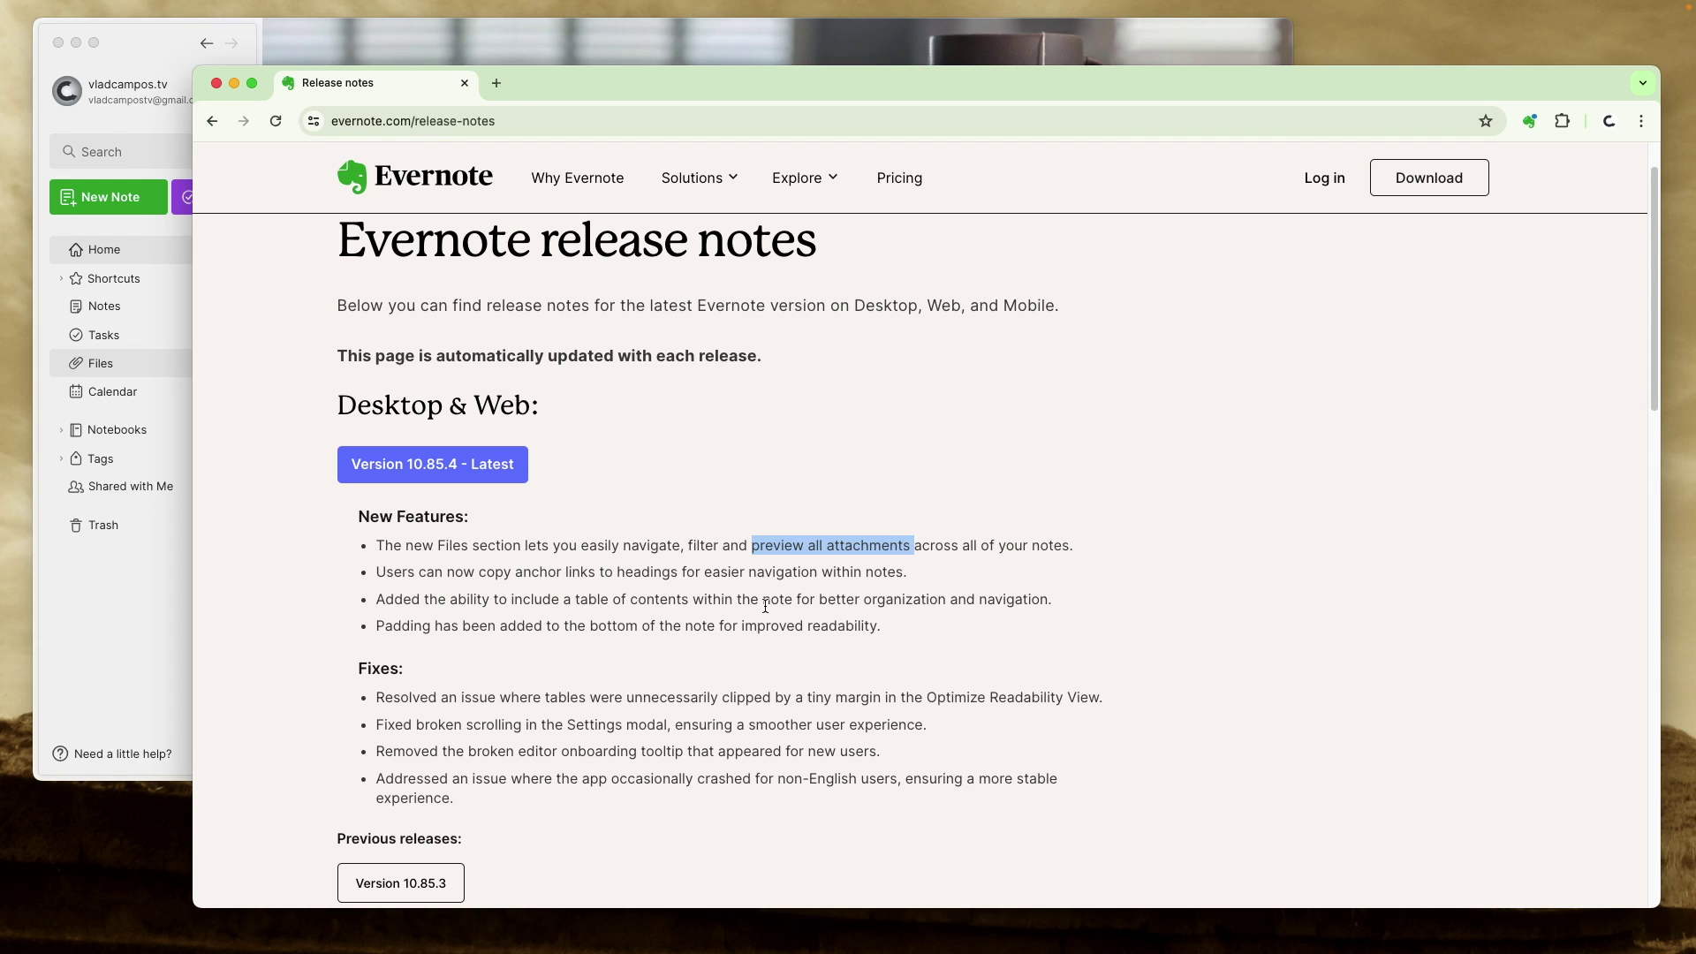
click(666, 615)
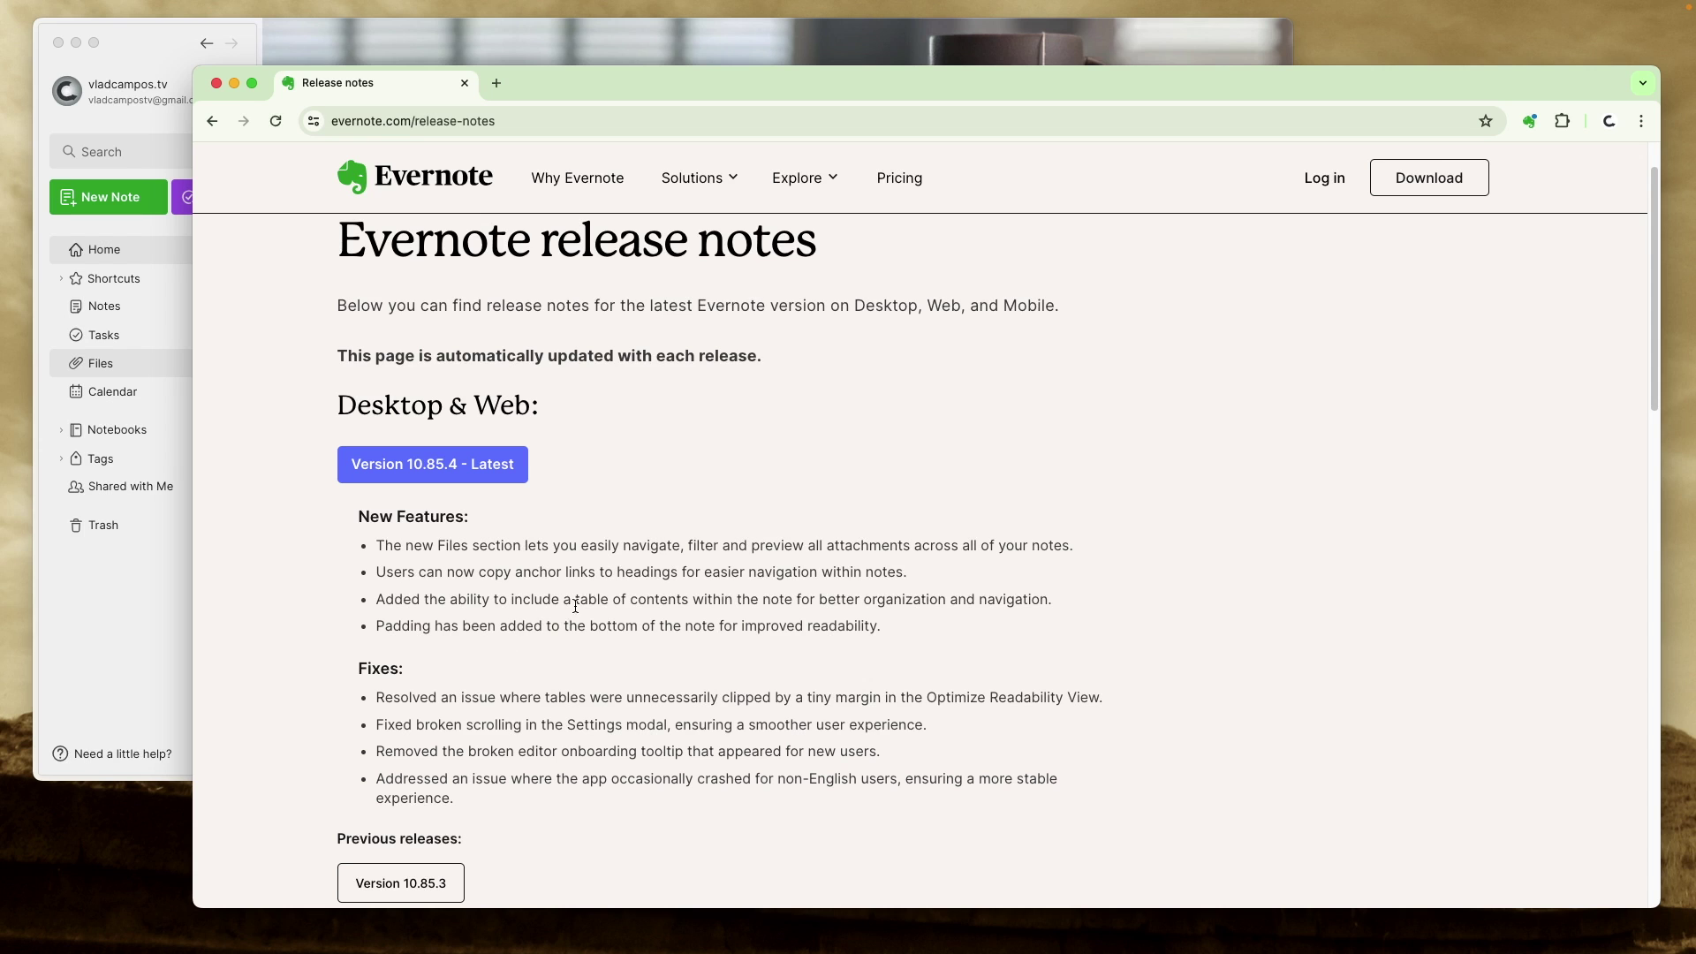
- Highlight the table of contents, improved readability and Fixes items, then bring Evernote forward
drag(580, 600, 685, 599)
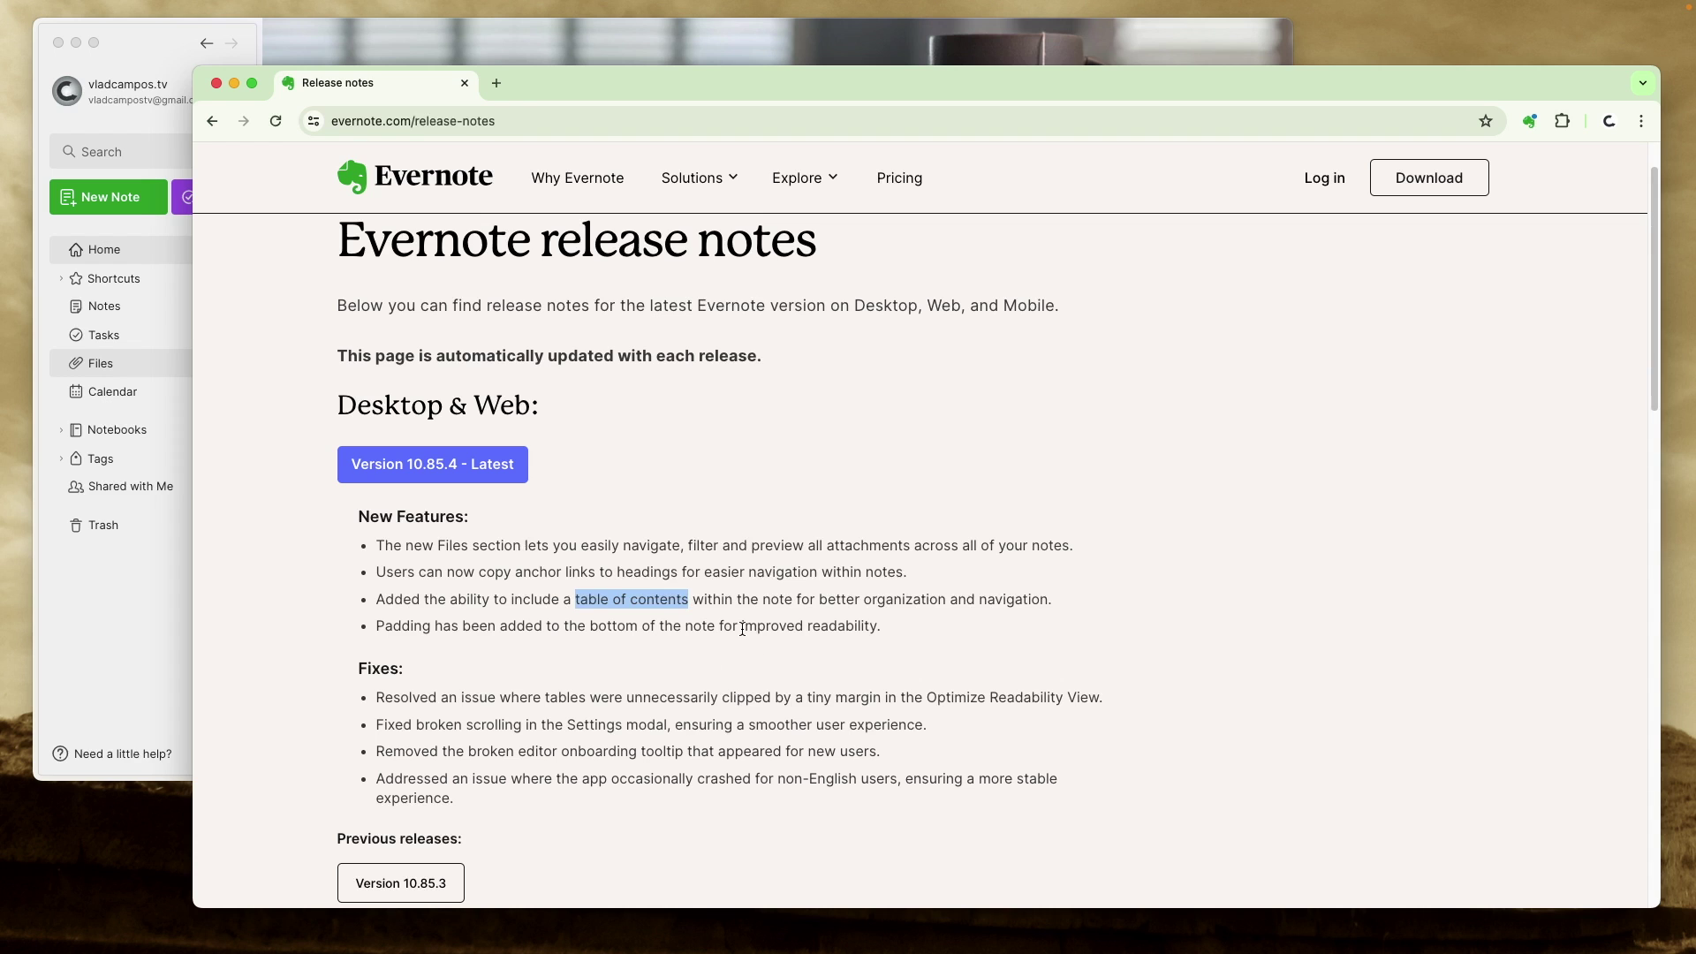
drag(742, 627, 888, 636)
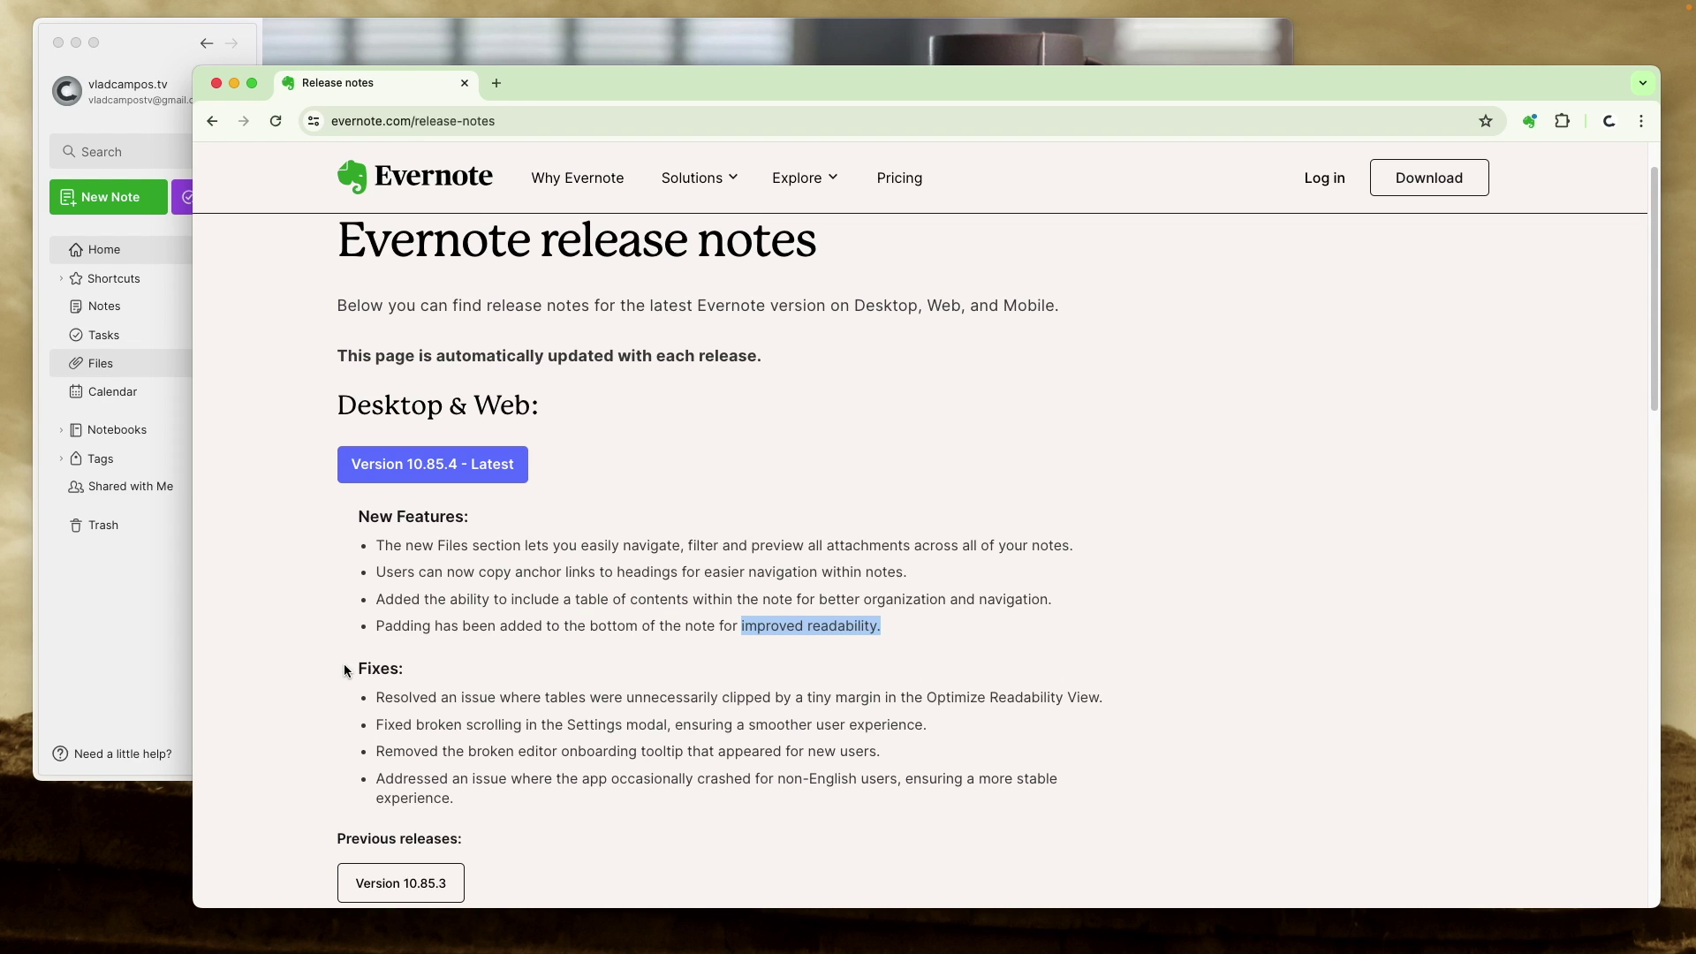
drag(360, 671, 554, 816)
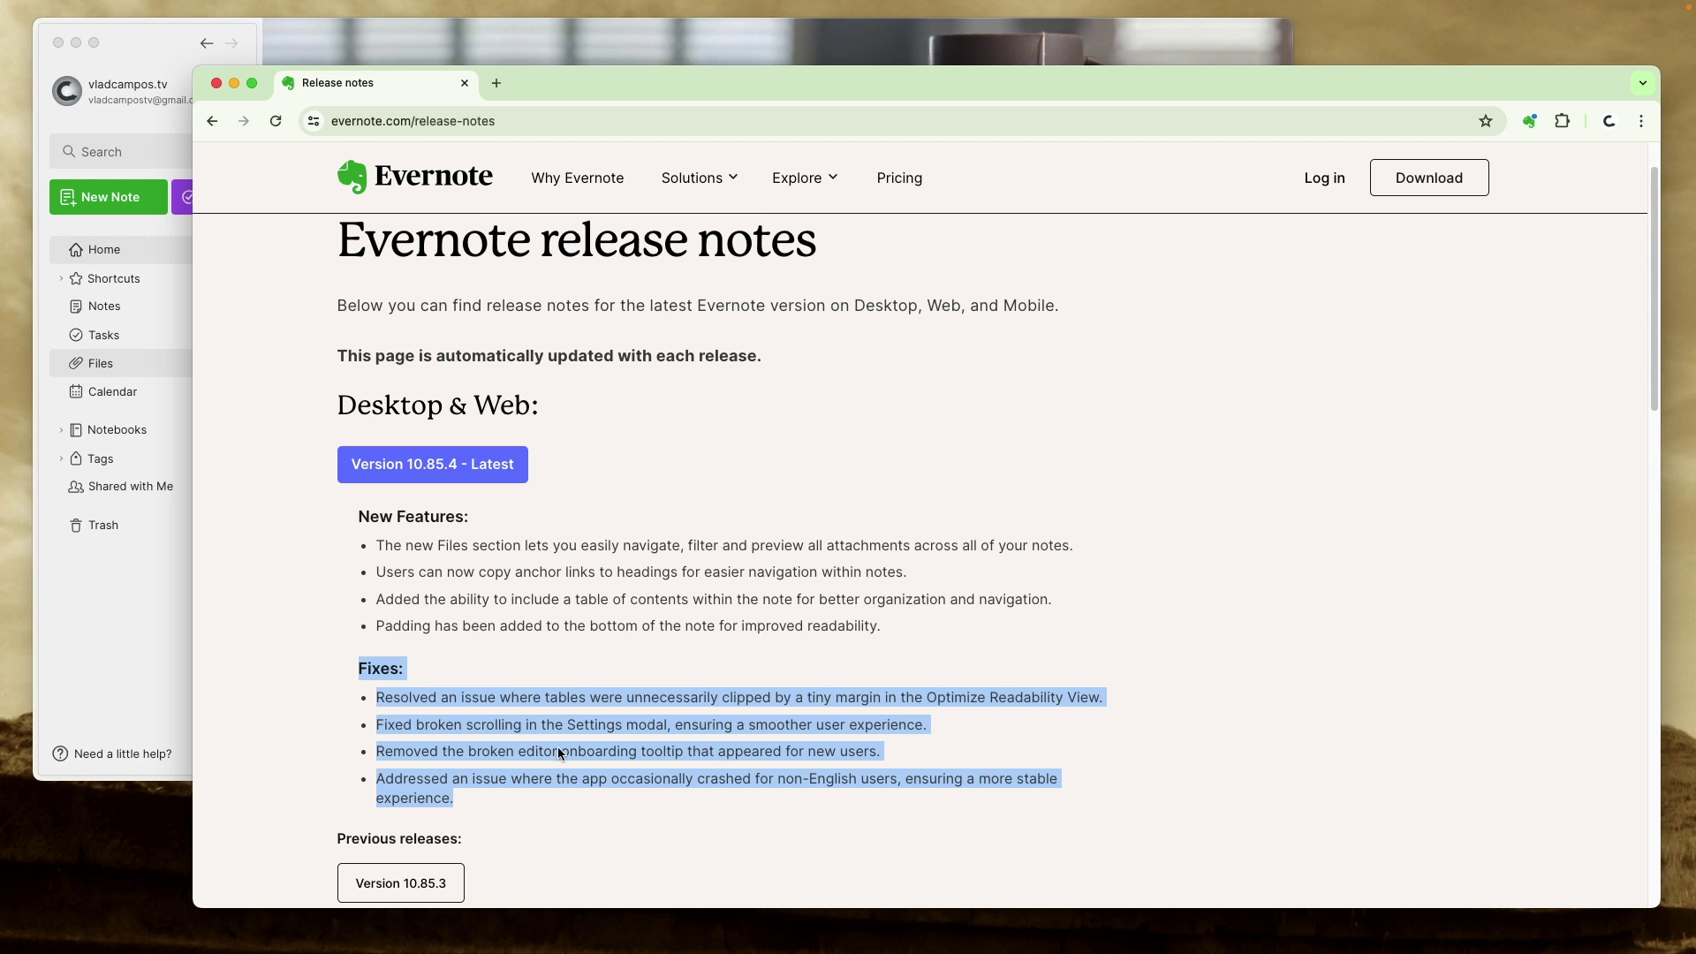
click(681, 24)
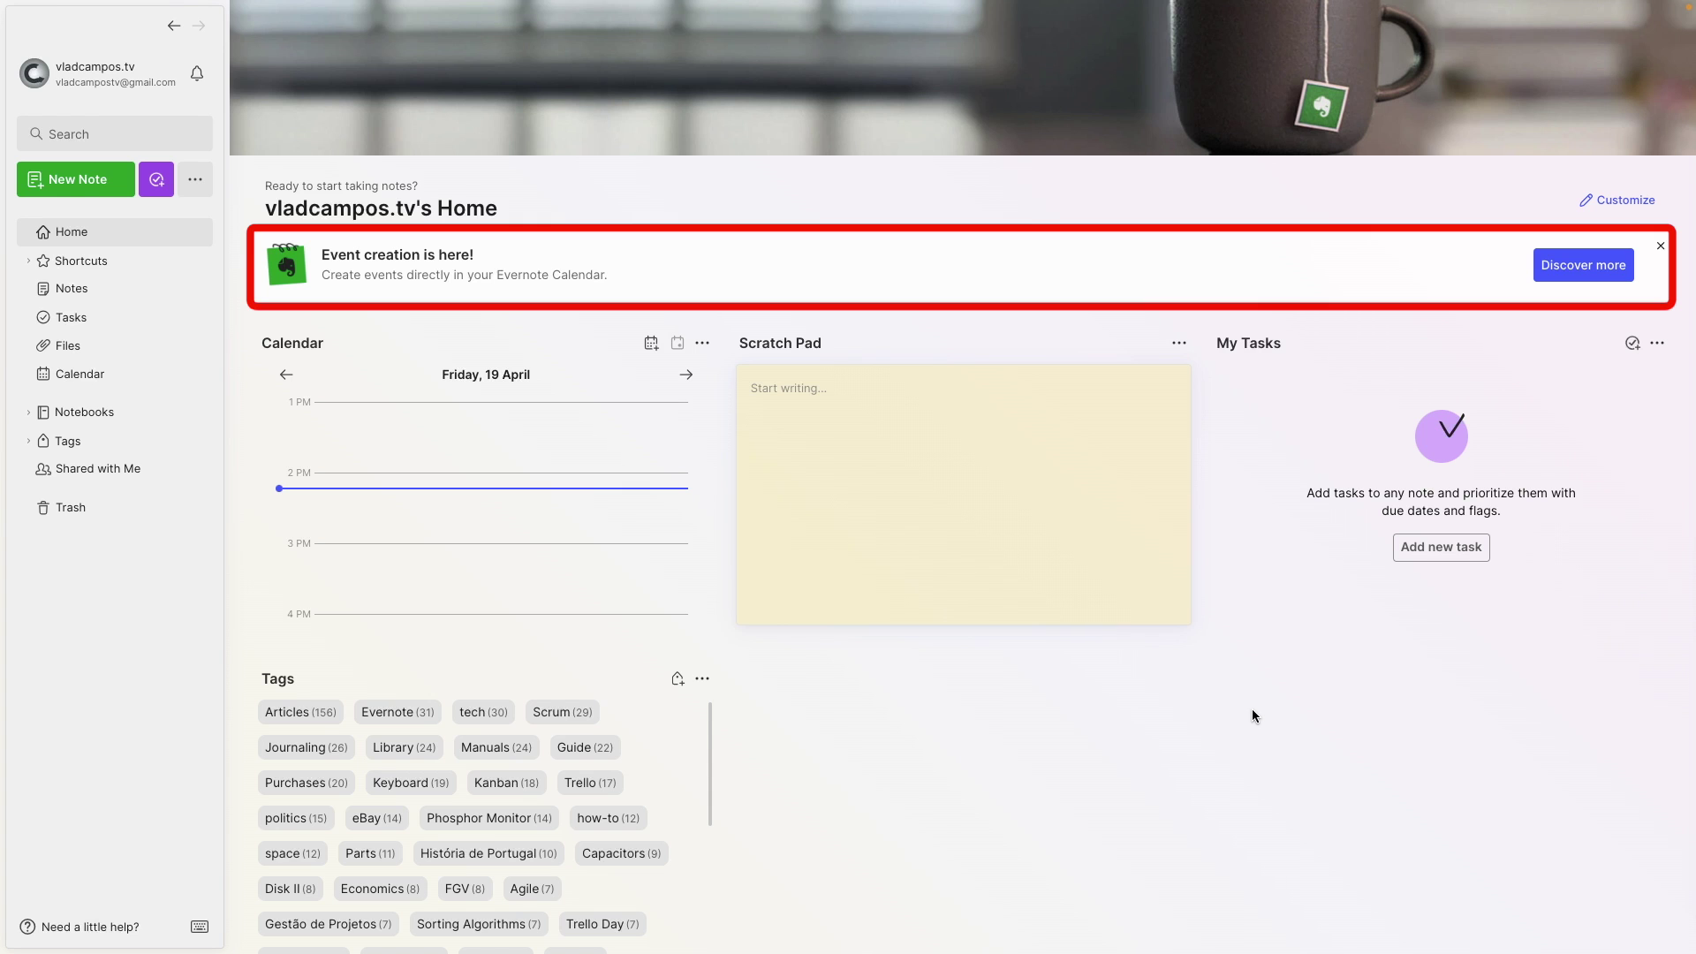
- Read the Introducing event creation modal, including its part about linked calendars
click(1591, 267)
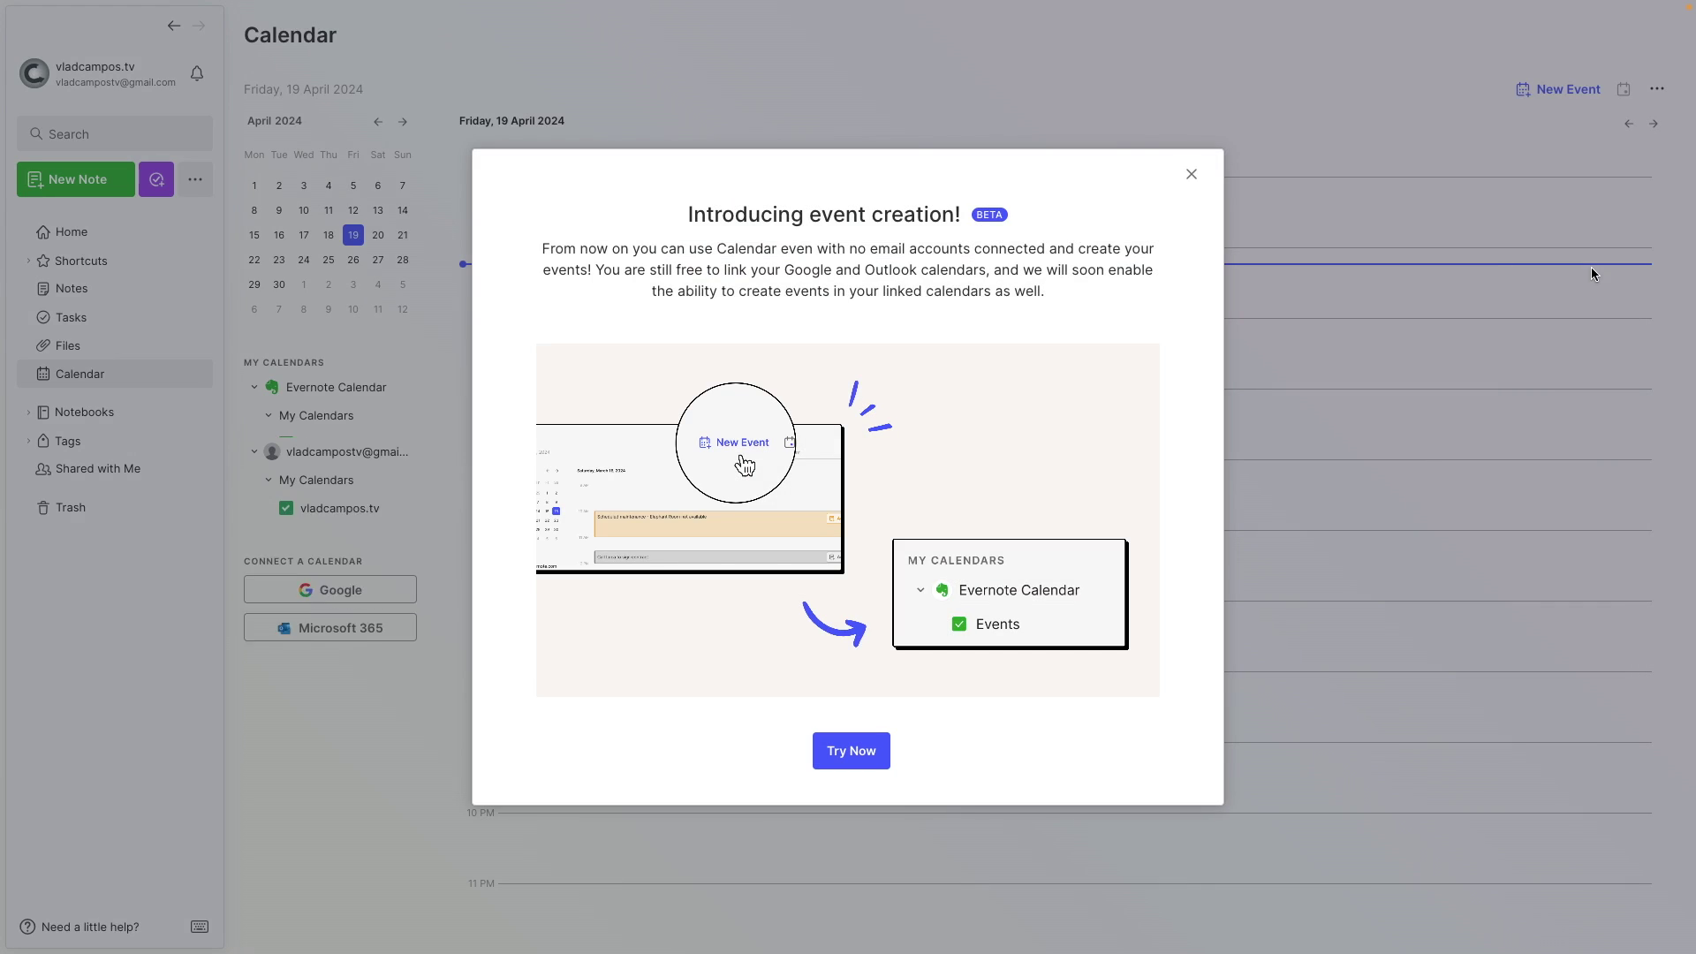
drag(541, 248, 1041, 251)
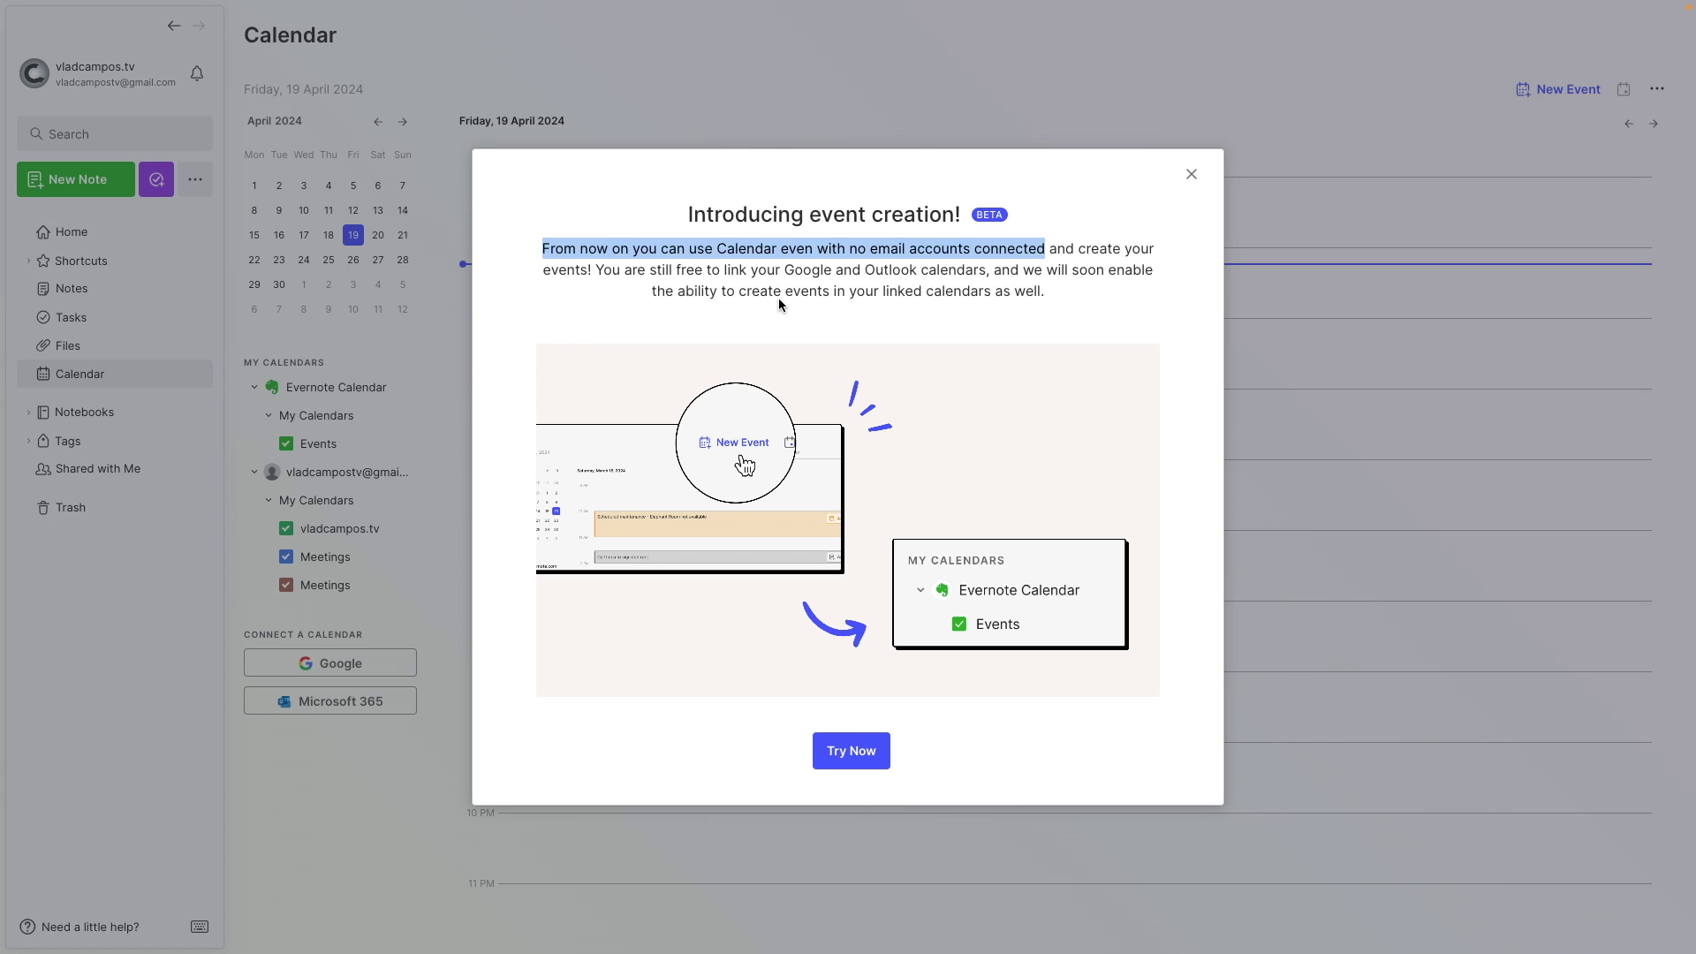
click(1048, 272)
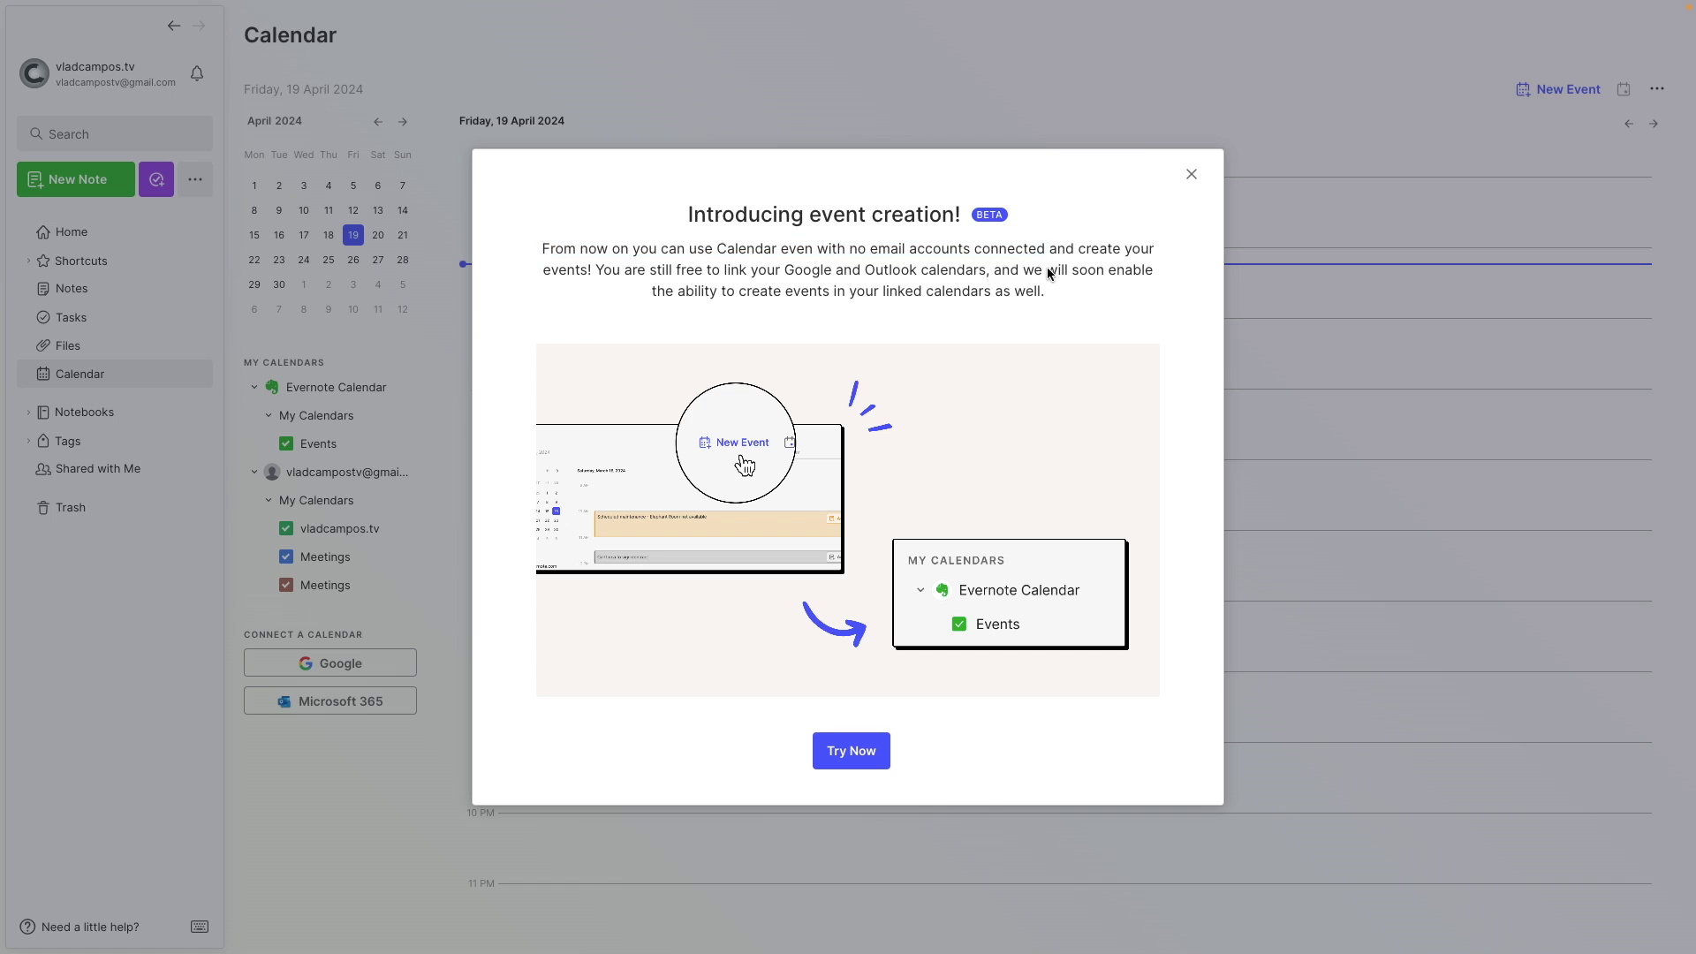
drag(1047, 272, 782, 296)
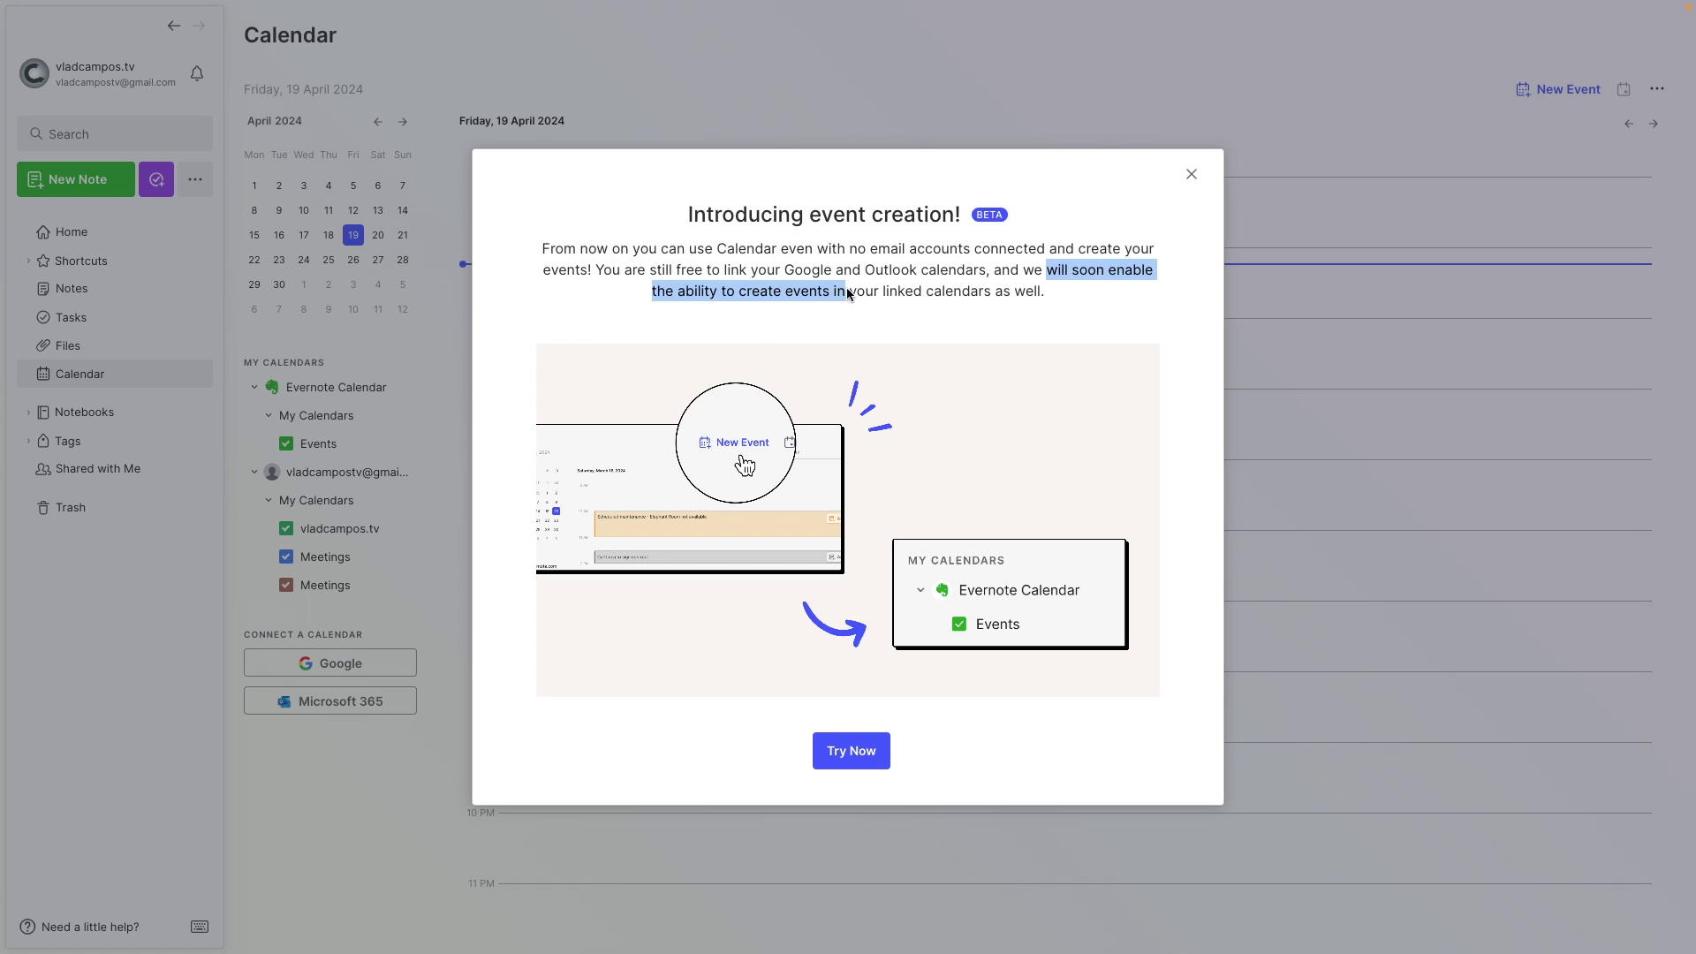
drag(848, 294, 1040, 304)
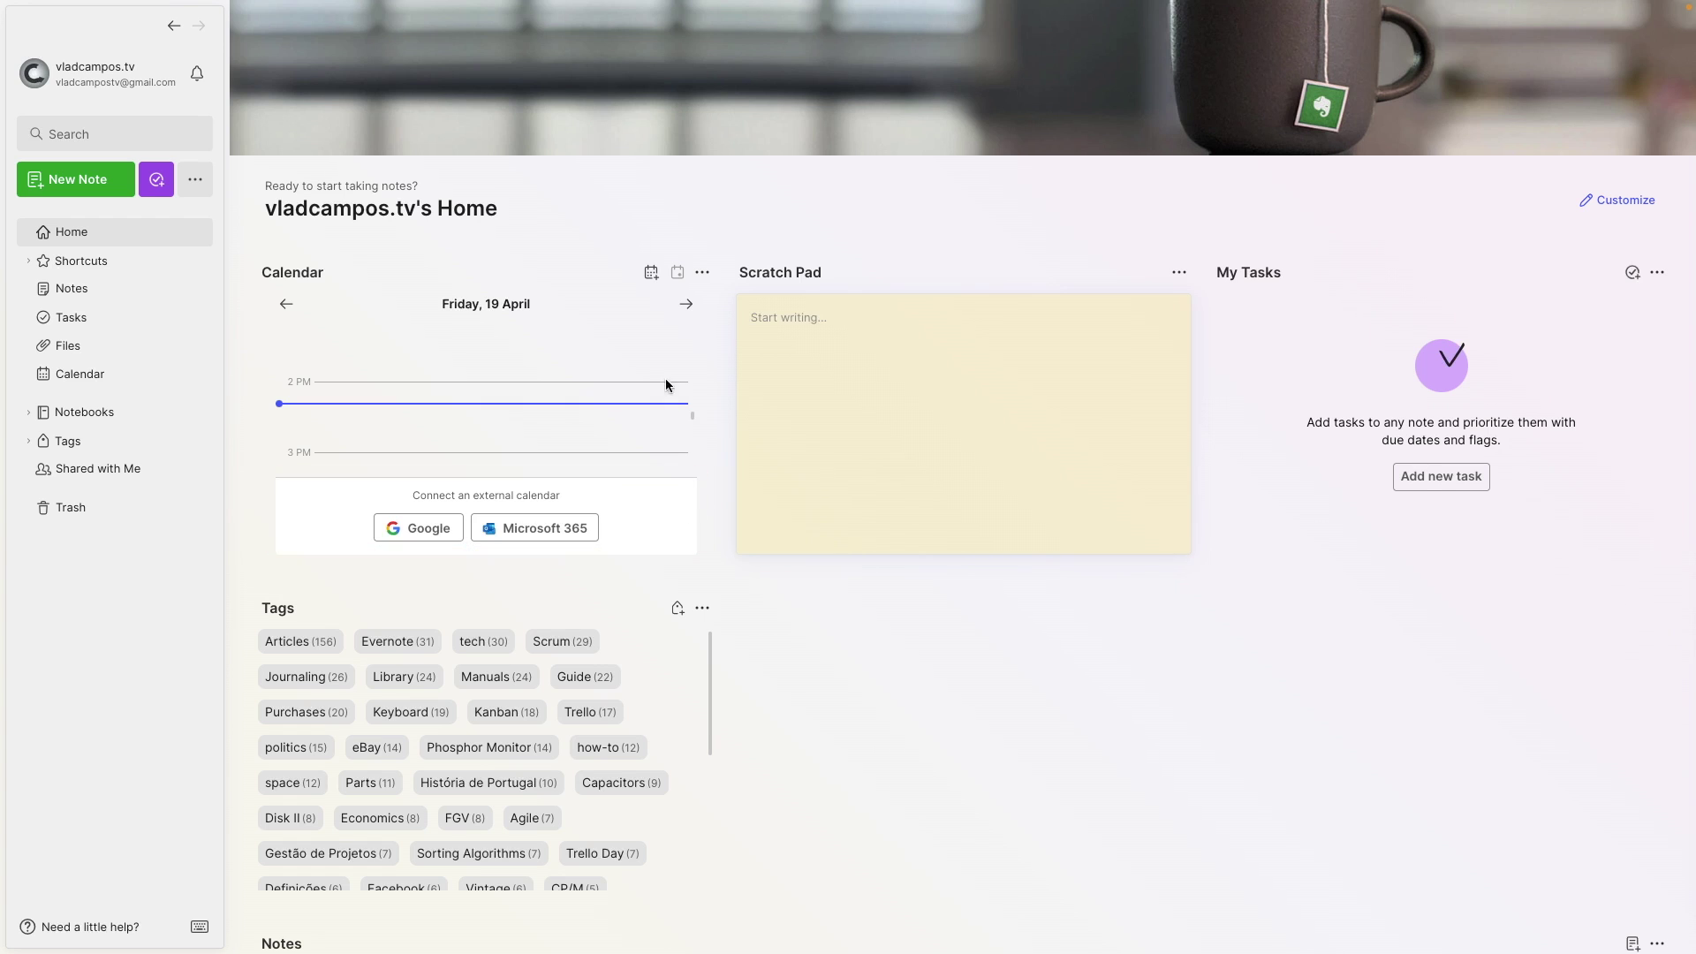
- Create the 'Hi, this is a test...' event on 20 April 2024, 14:30–15:30
click(653, 272)
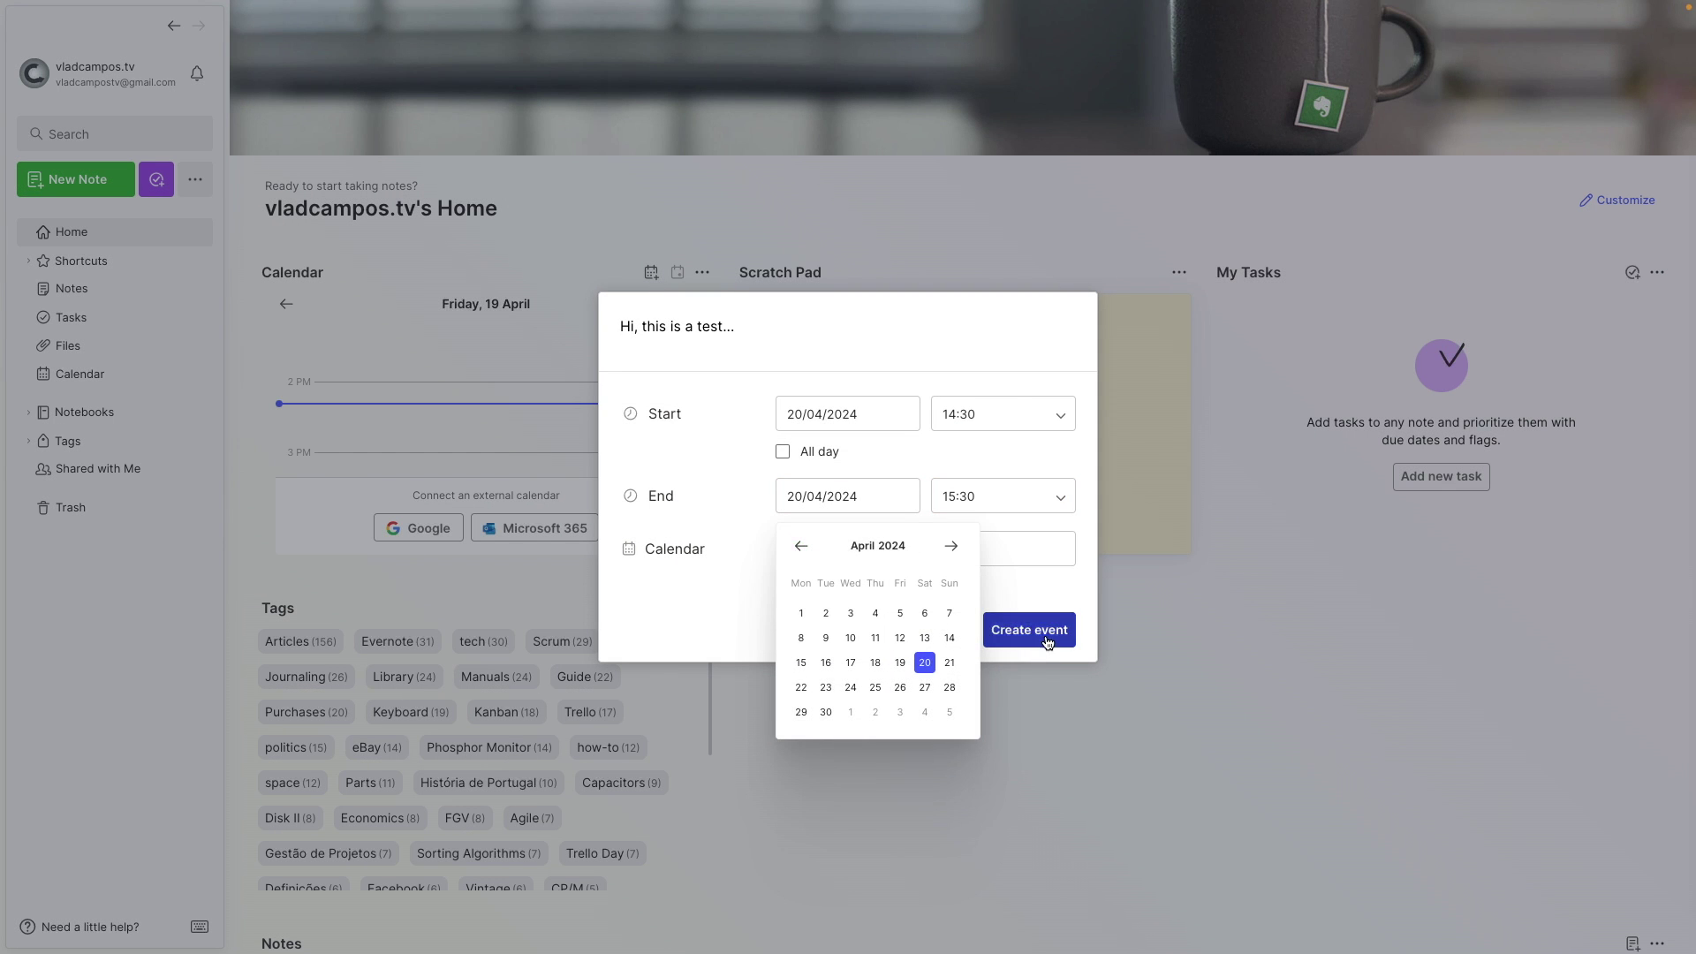
click(1044, 635)
click(1045, 629)
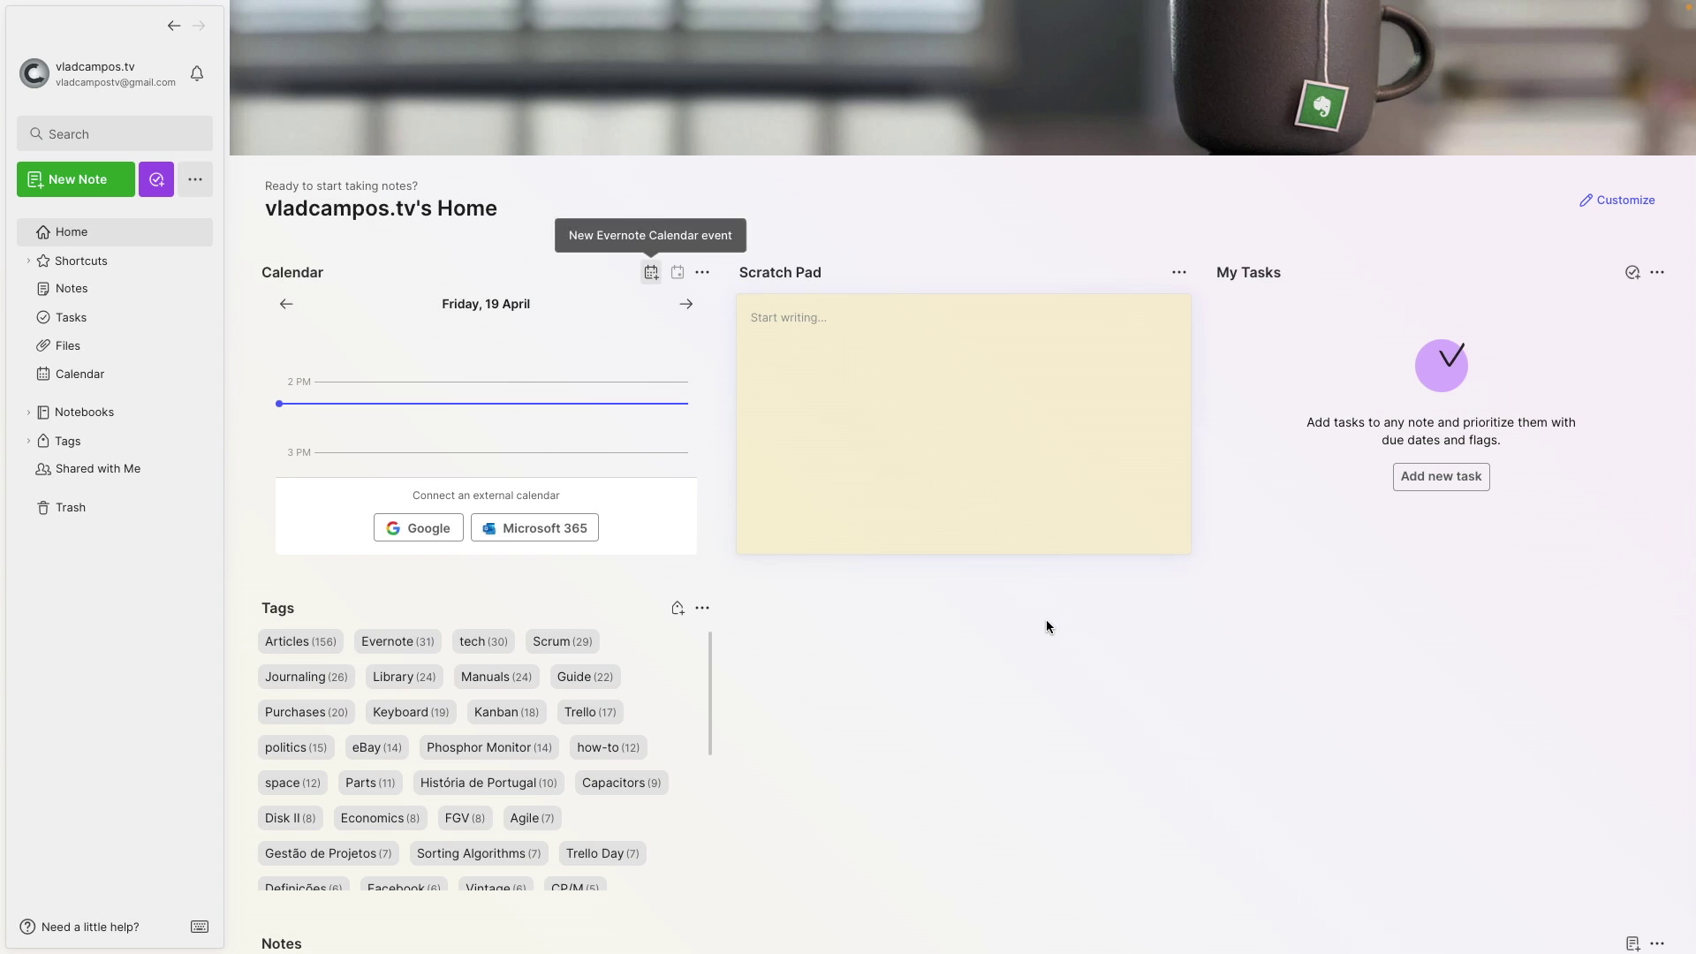
- Add a note linked to the test event from the calendar's Saturday, 20 April view
click(88, 379)
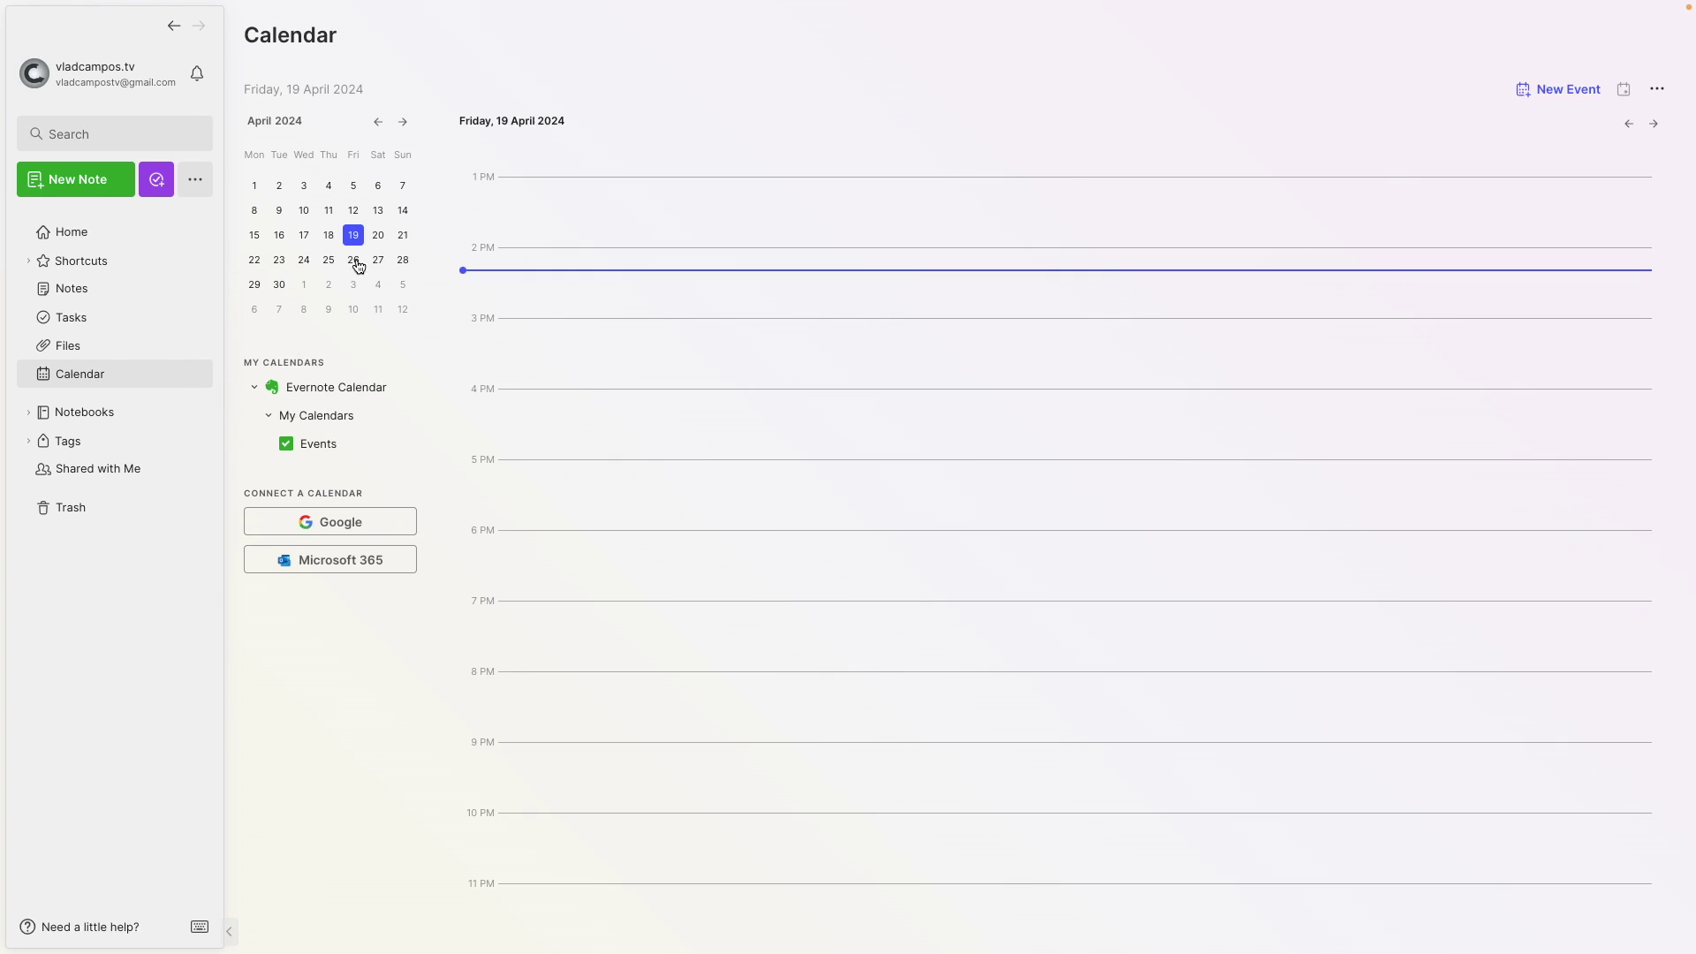
click(379, 237)
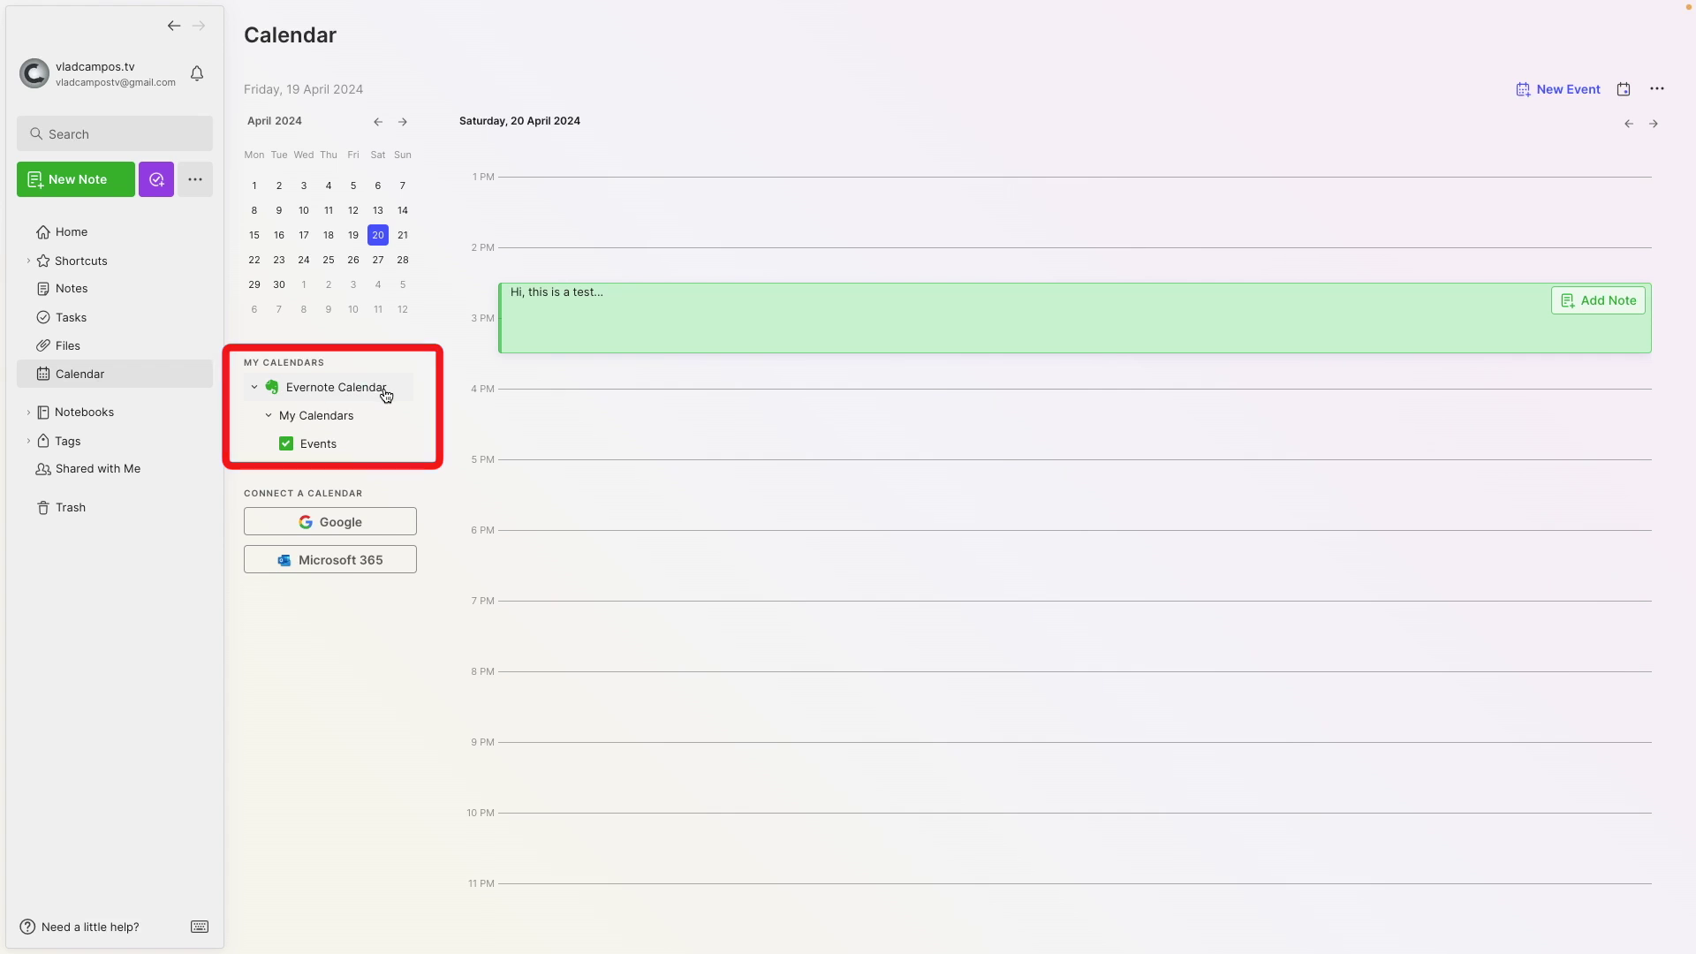
click(1621, 302)
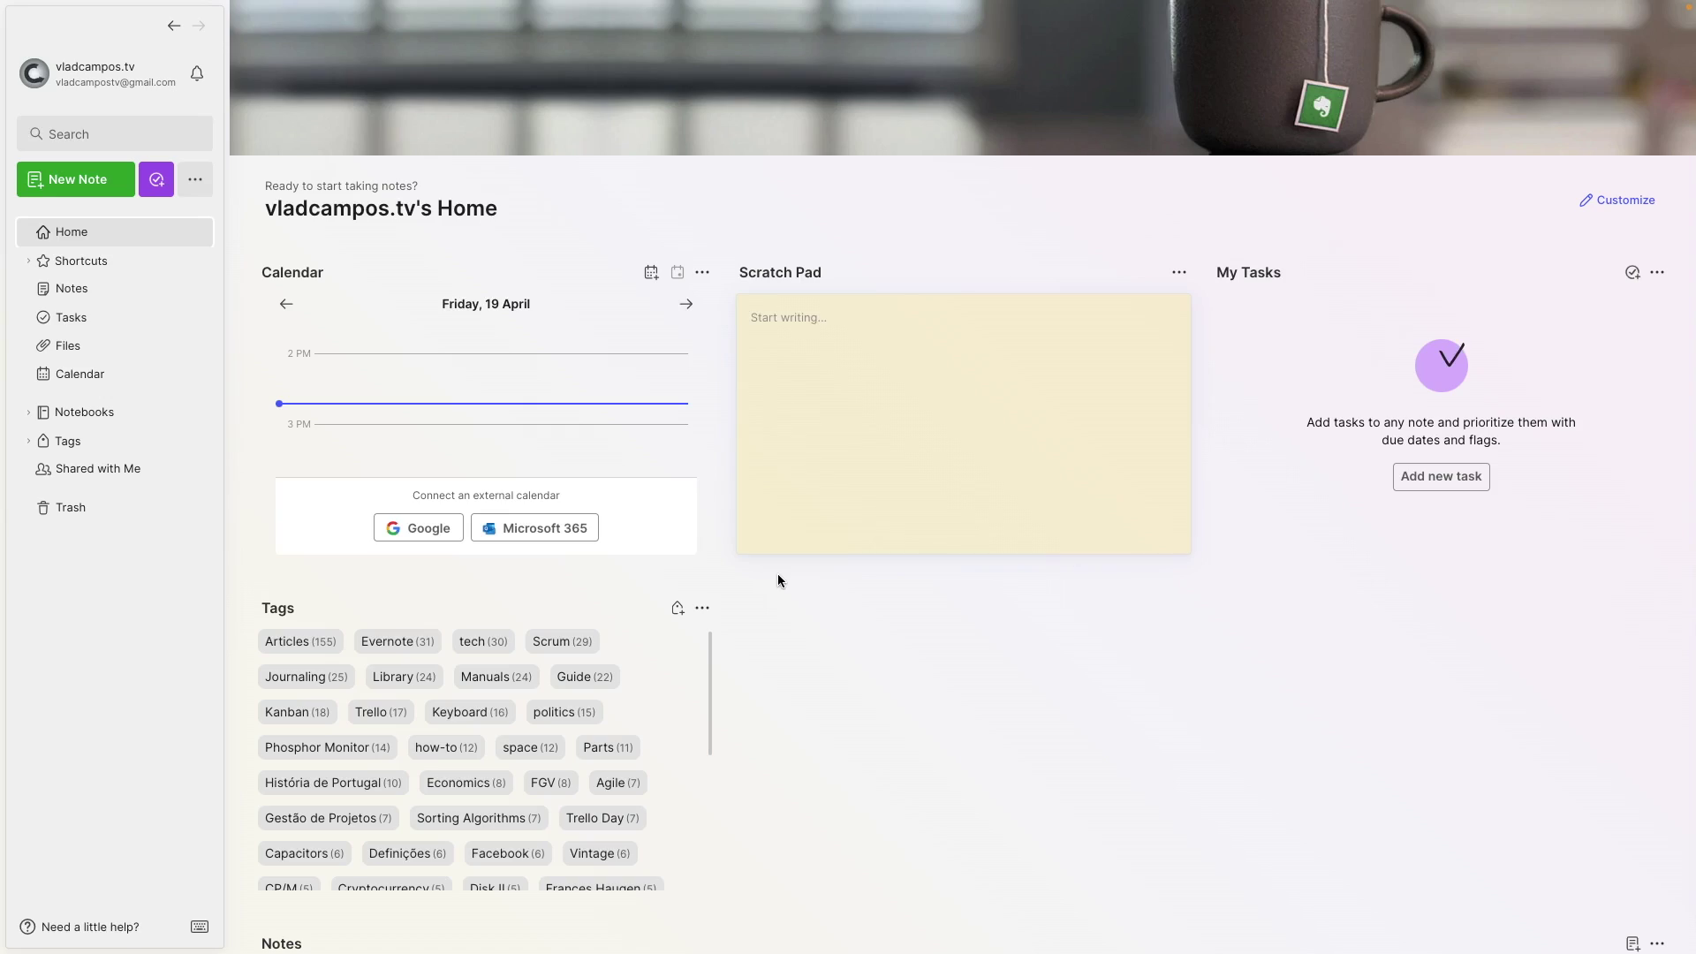
- In Files, switch between Media and Docs and preview the 'A critical role…' PDF
click(91, 346)
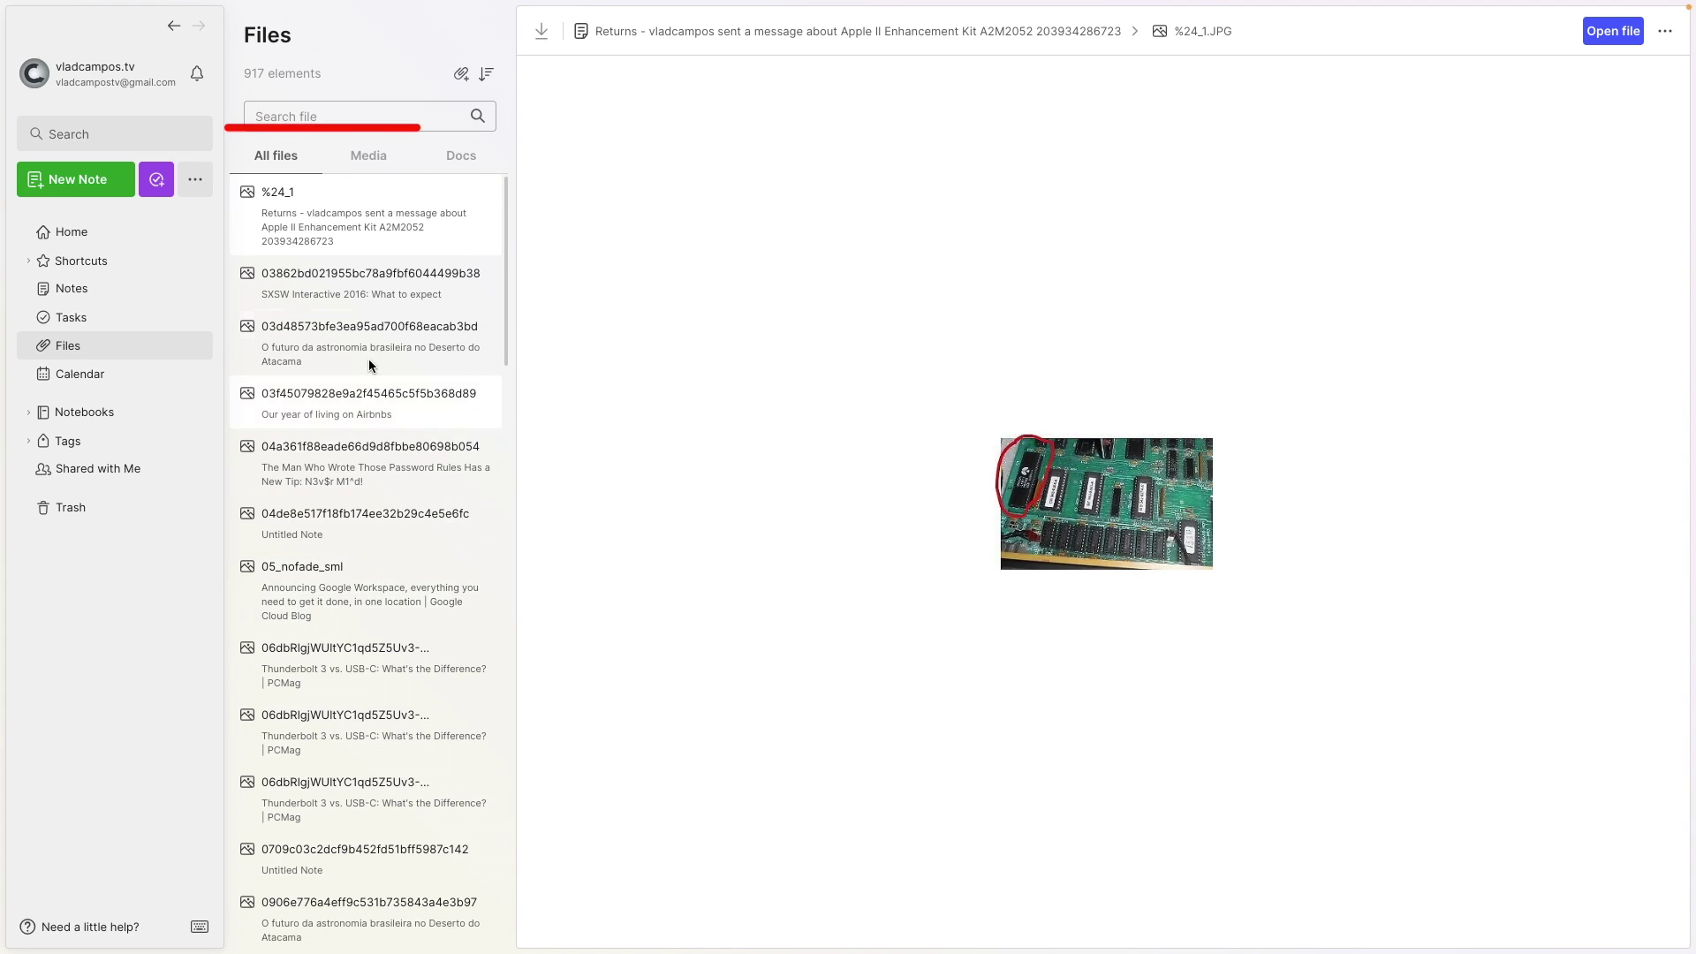
click(370, 156)
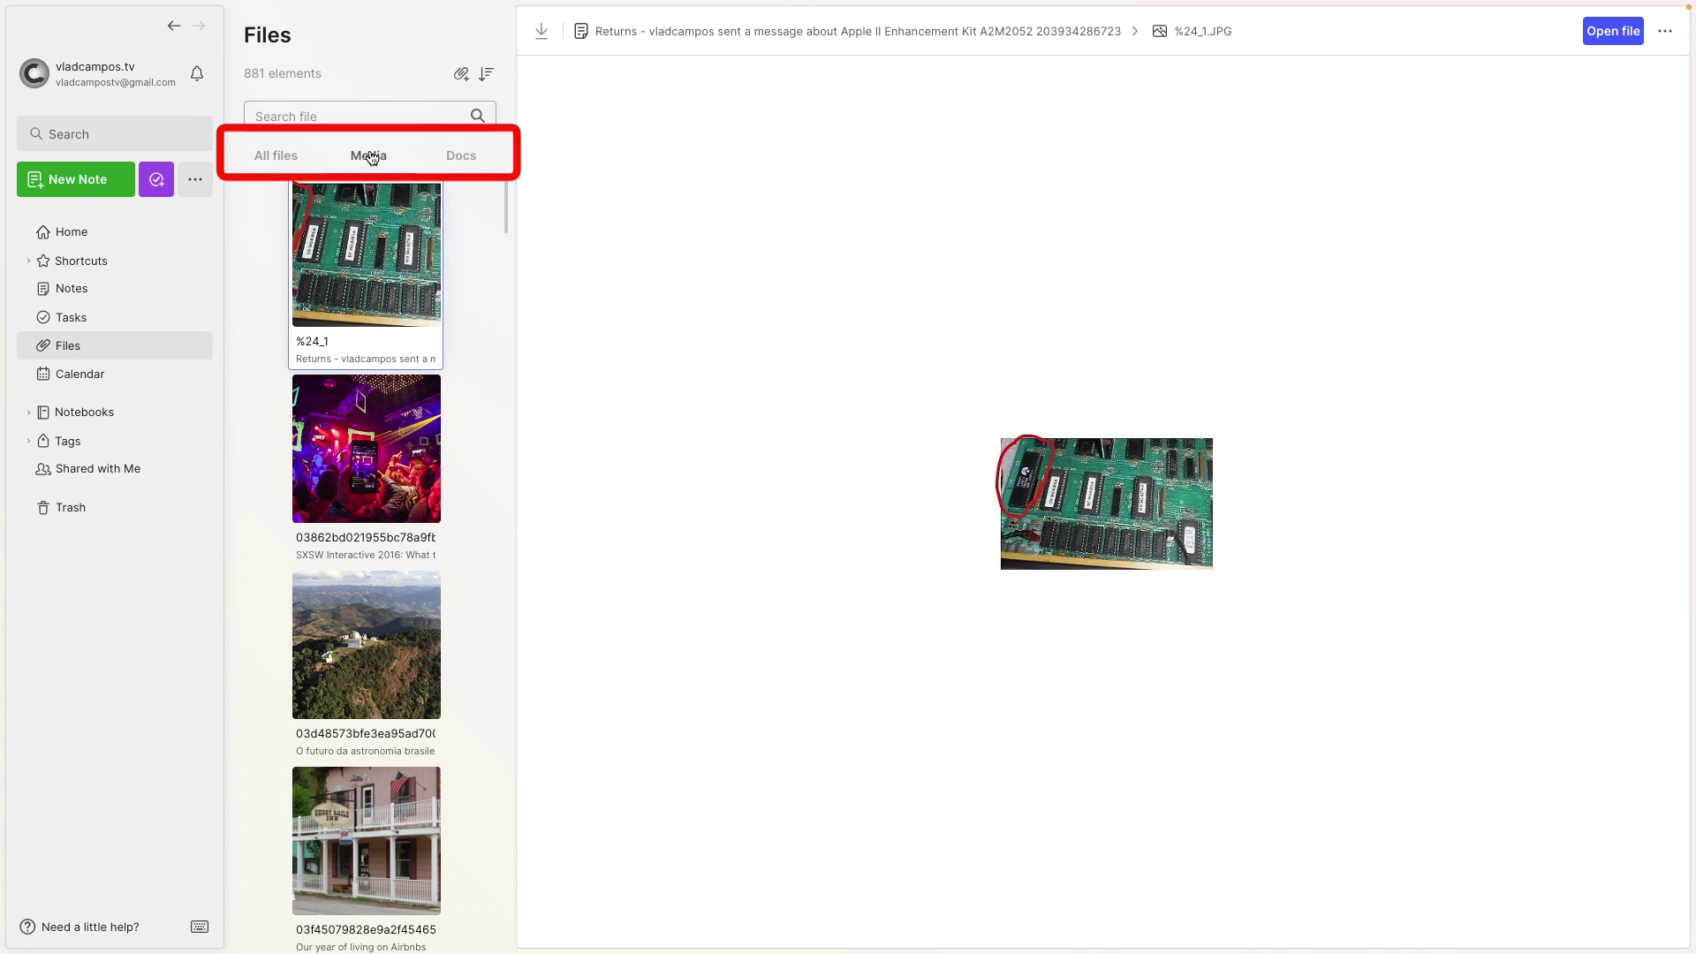
click(470, 167)
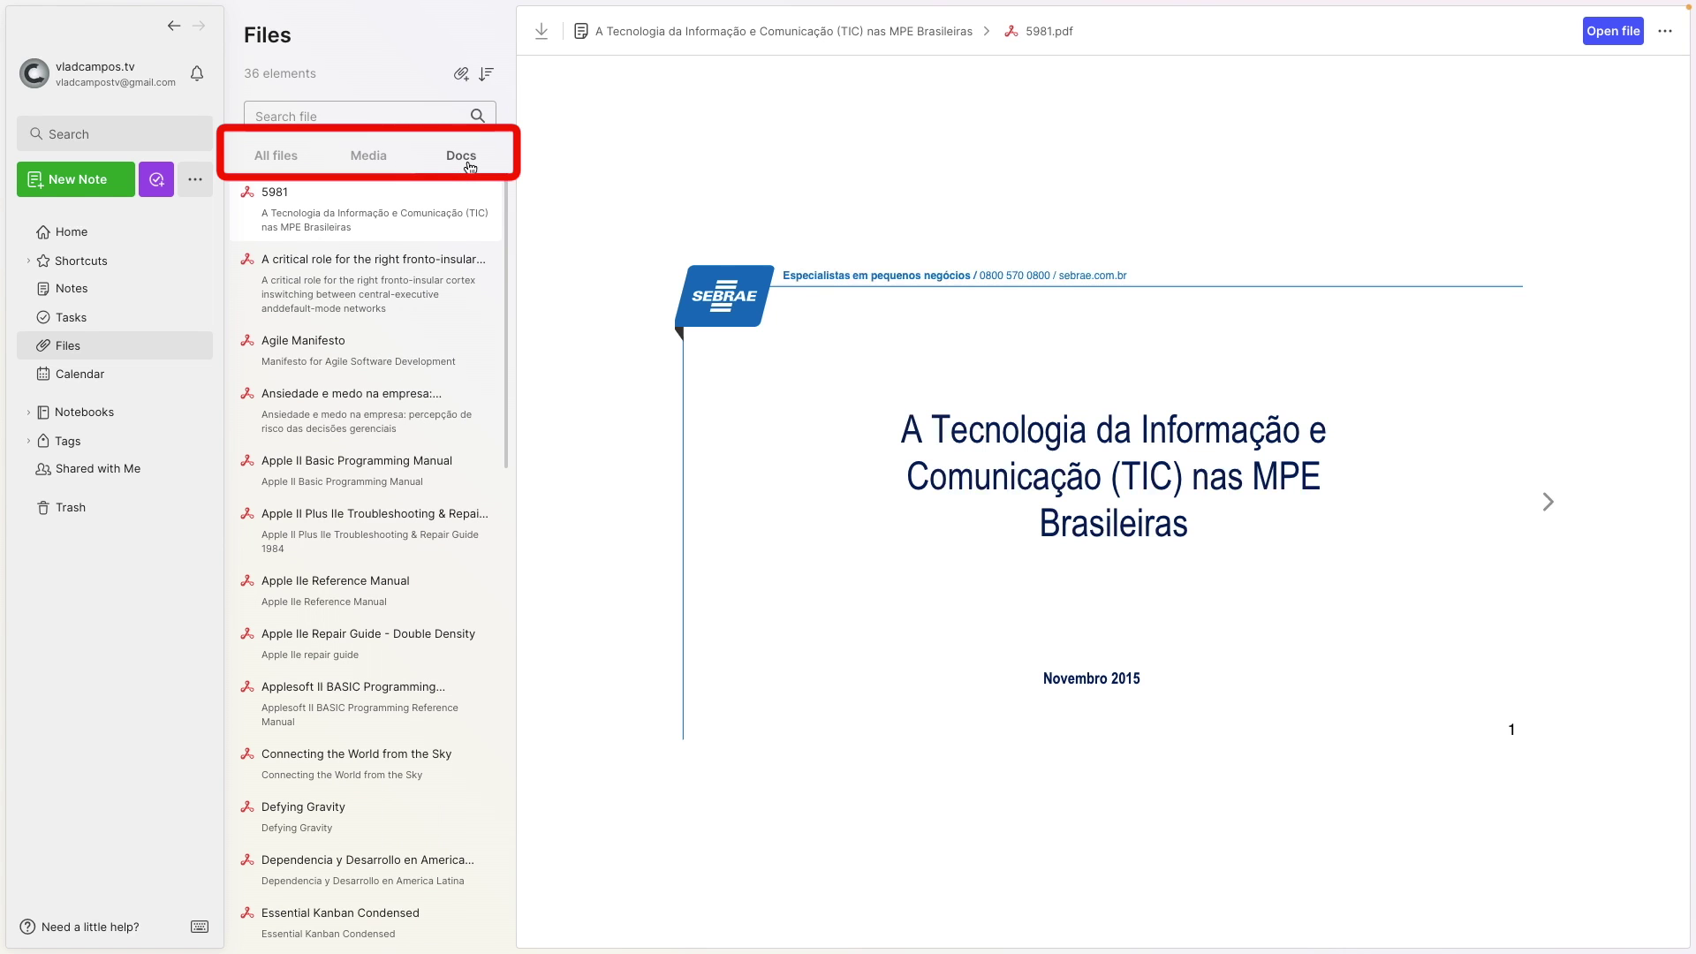
click(416, 274)
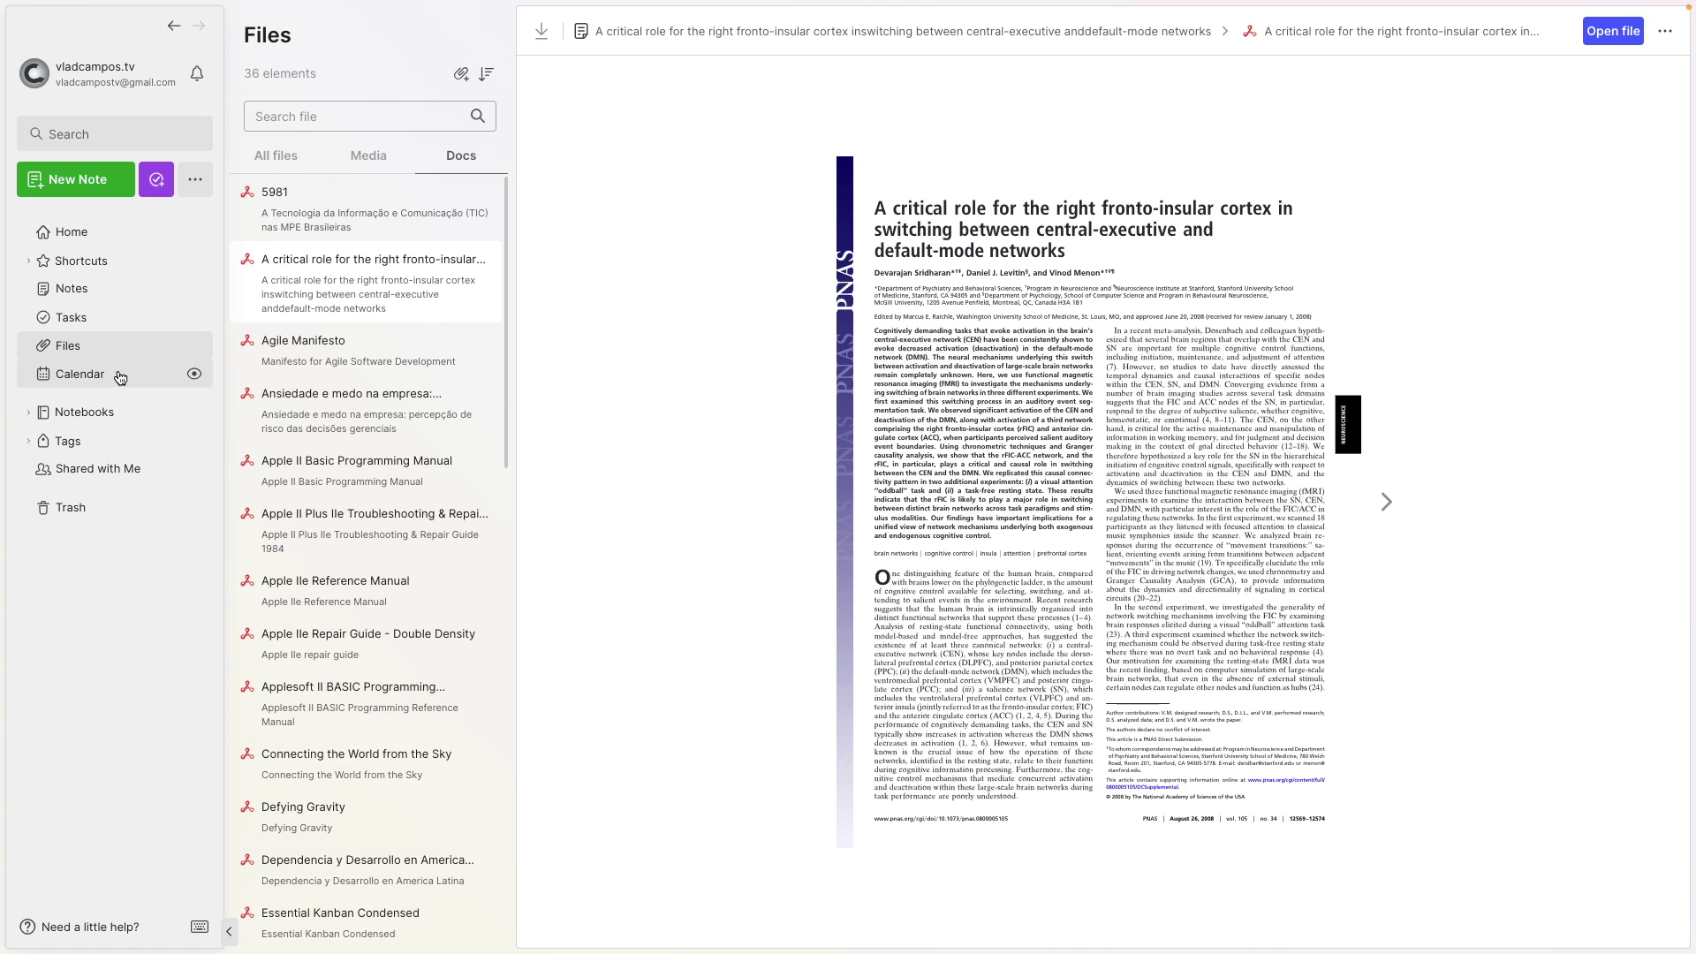
- Filter all notes to those containing Video and open the Tube note
click(84, 290)
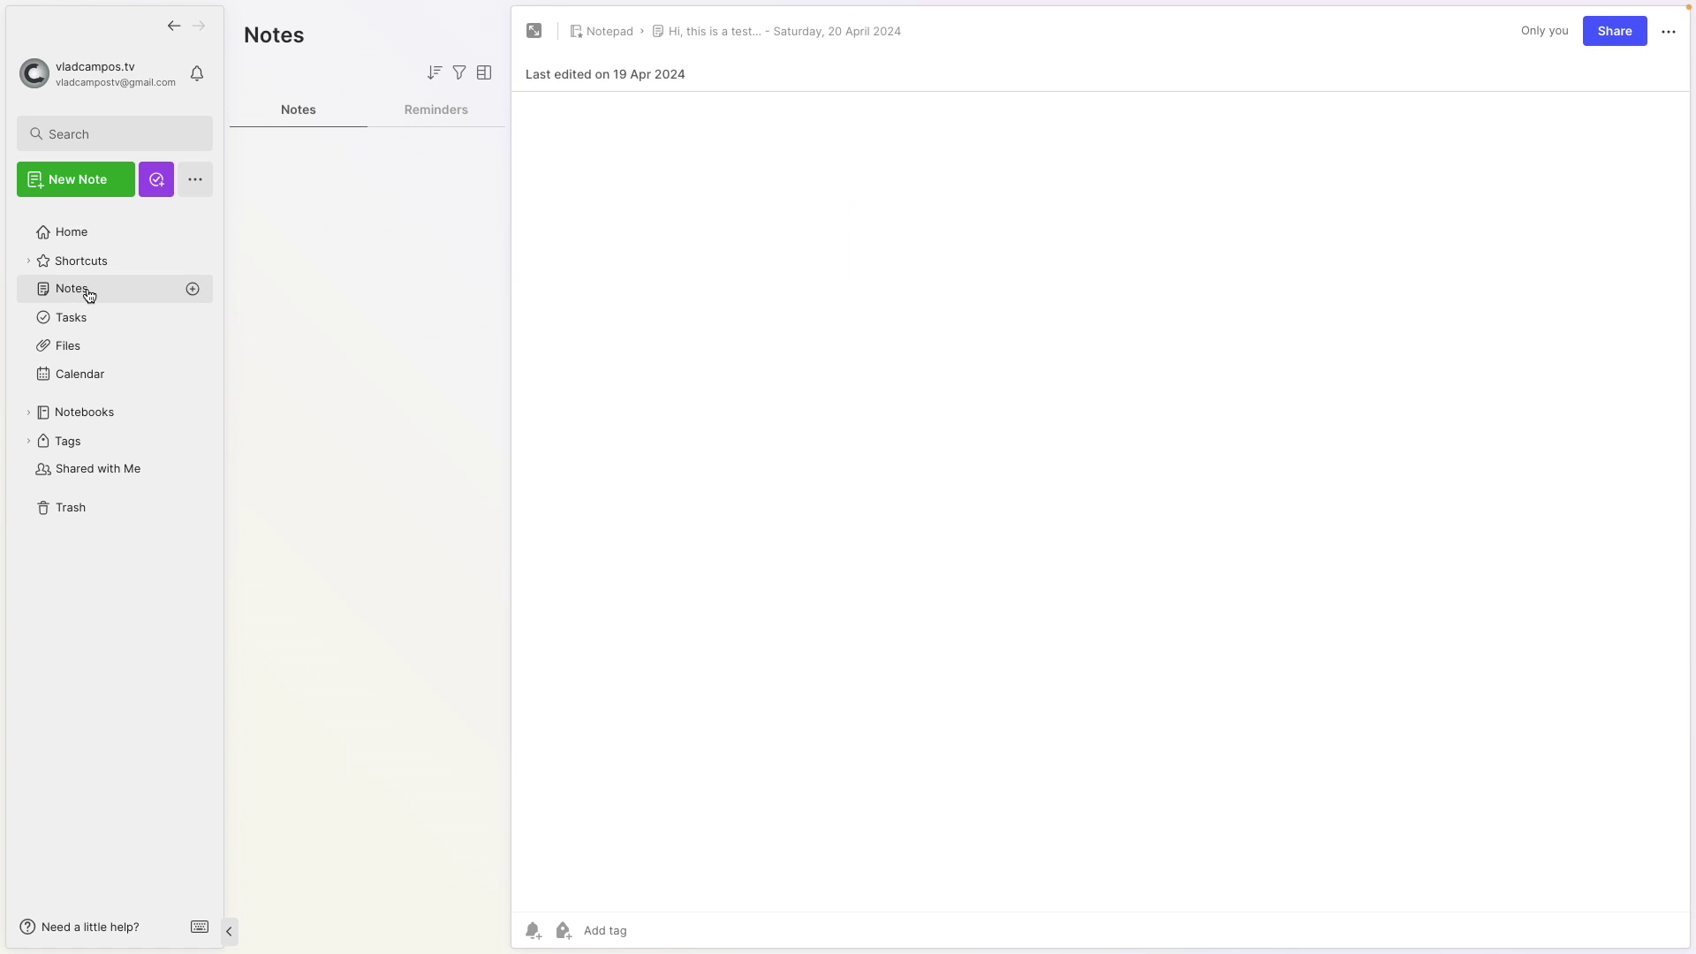
click(461, 73)
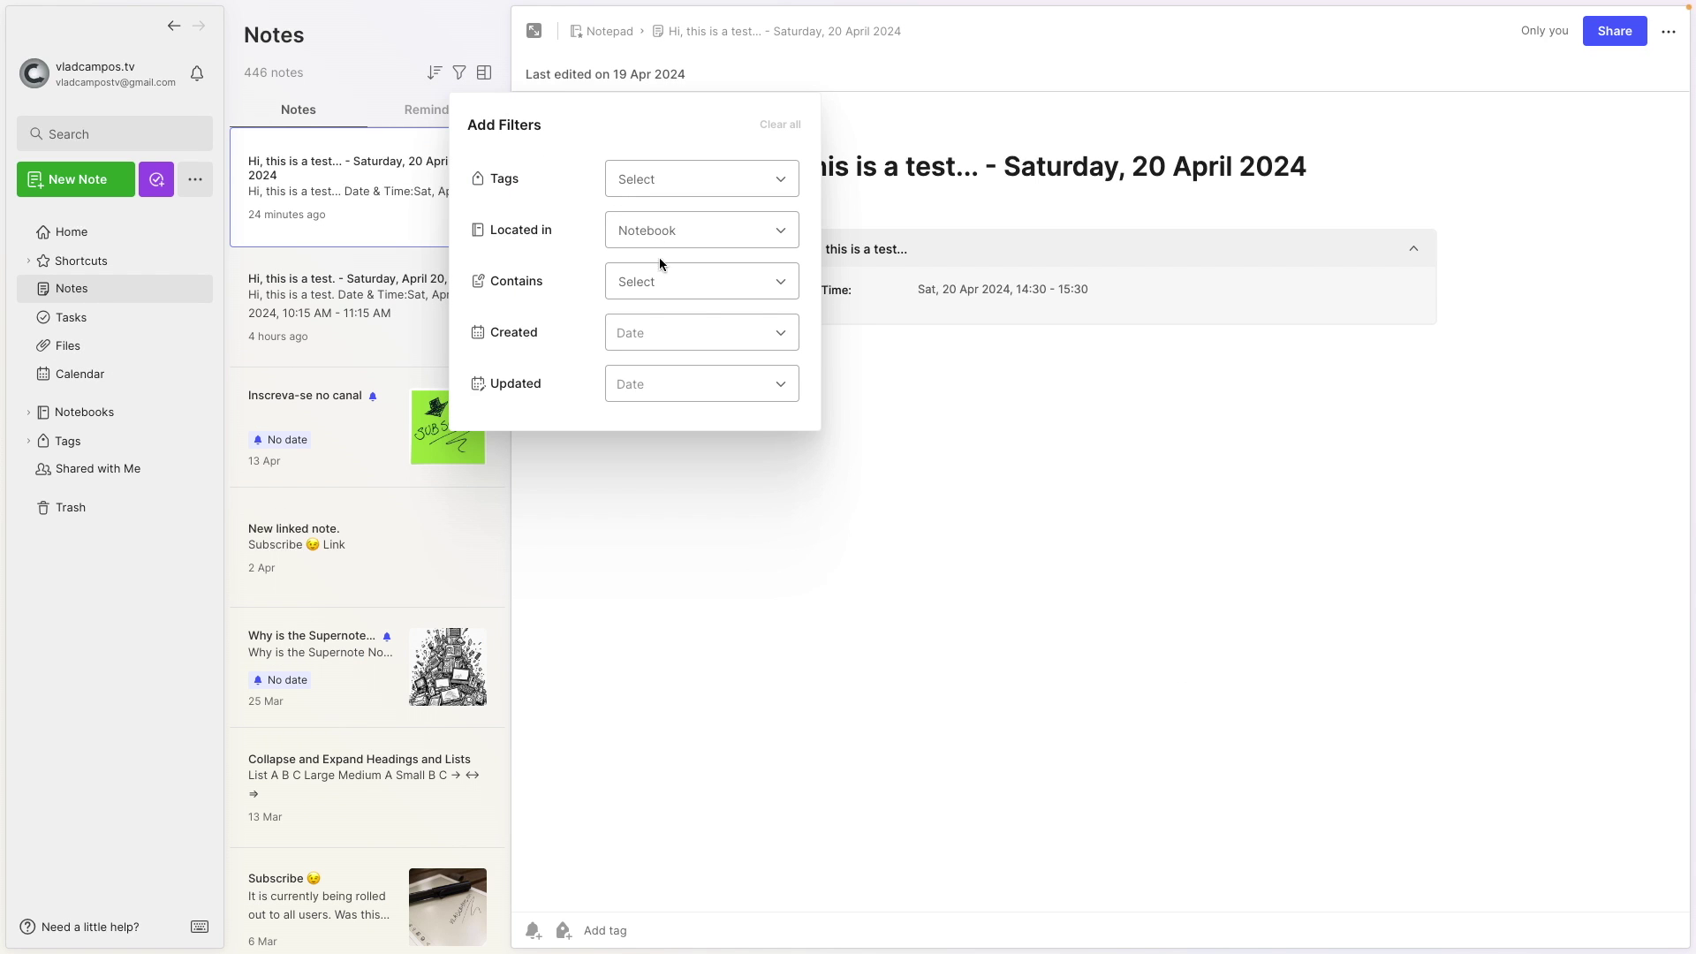
click(674, 299)
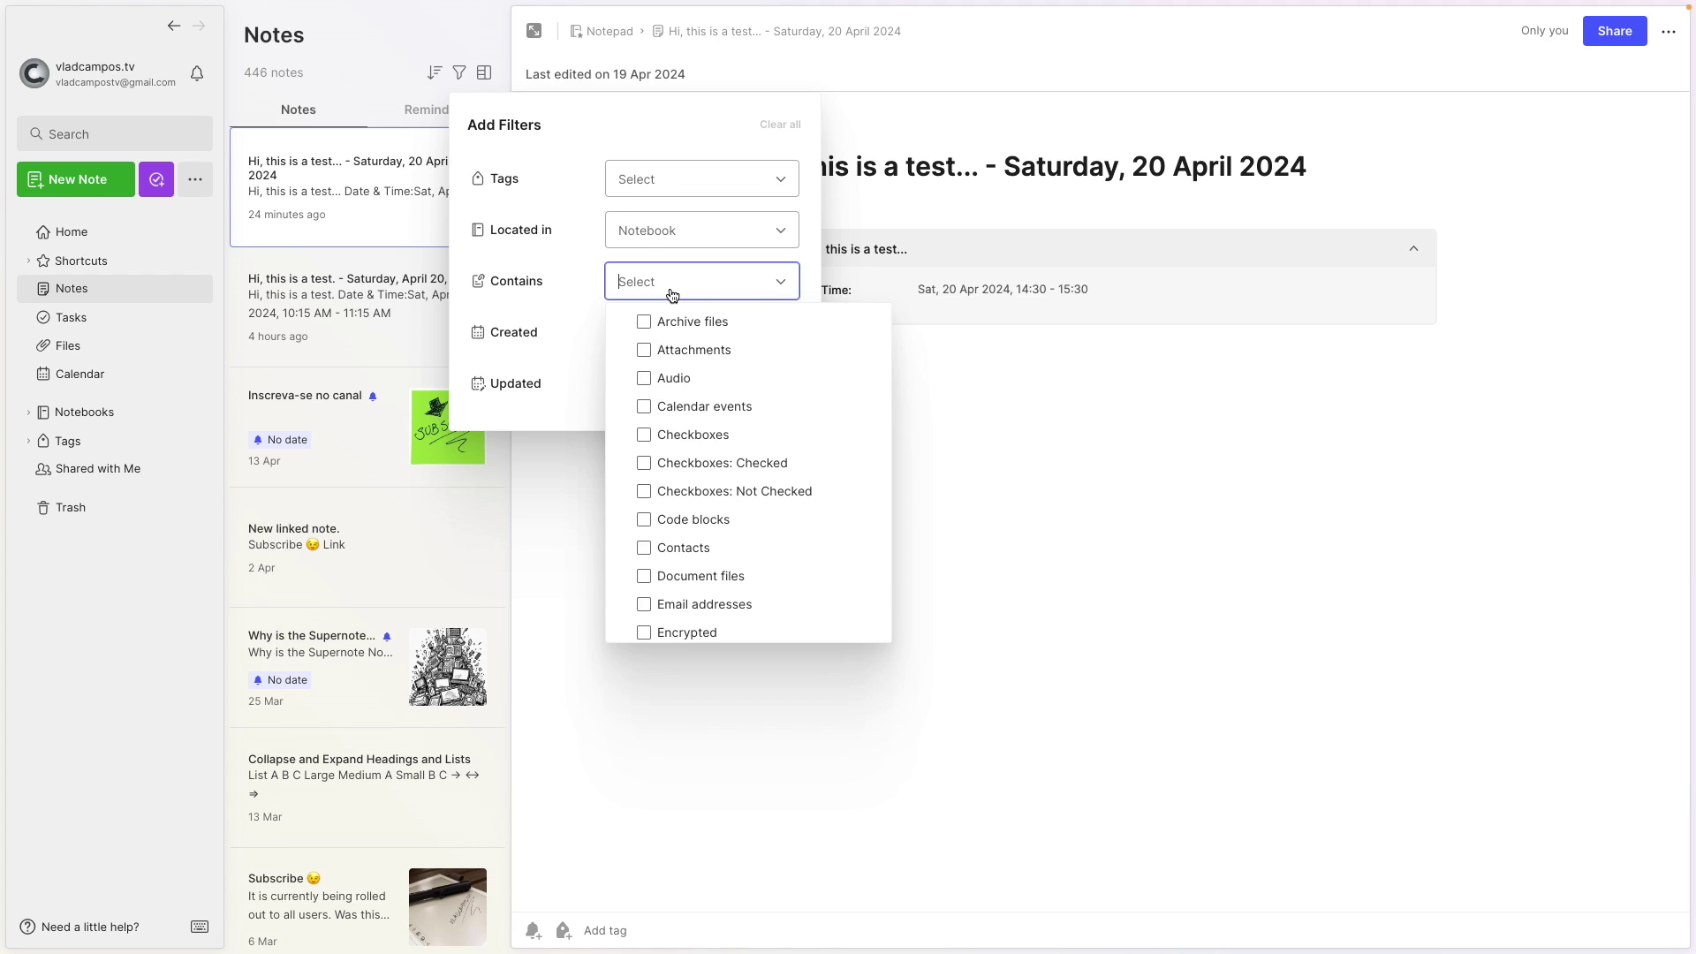
text(vi)
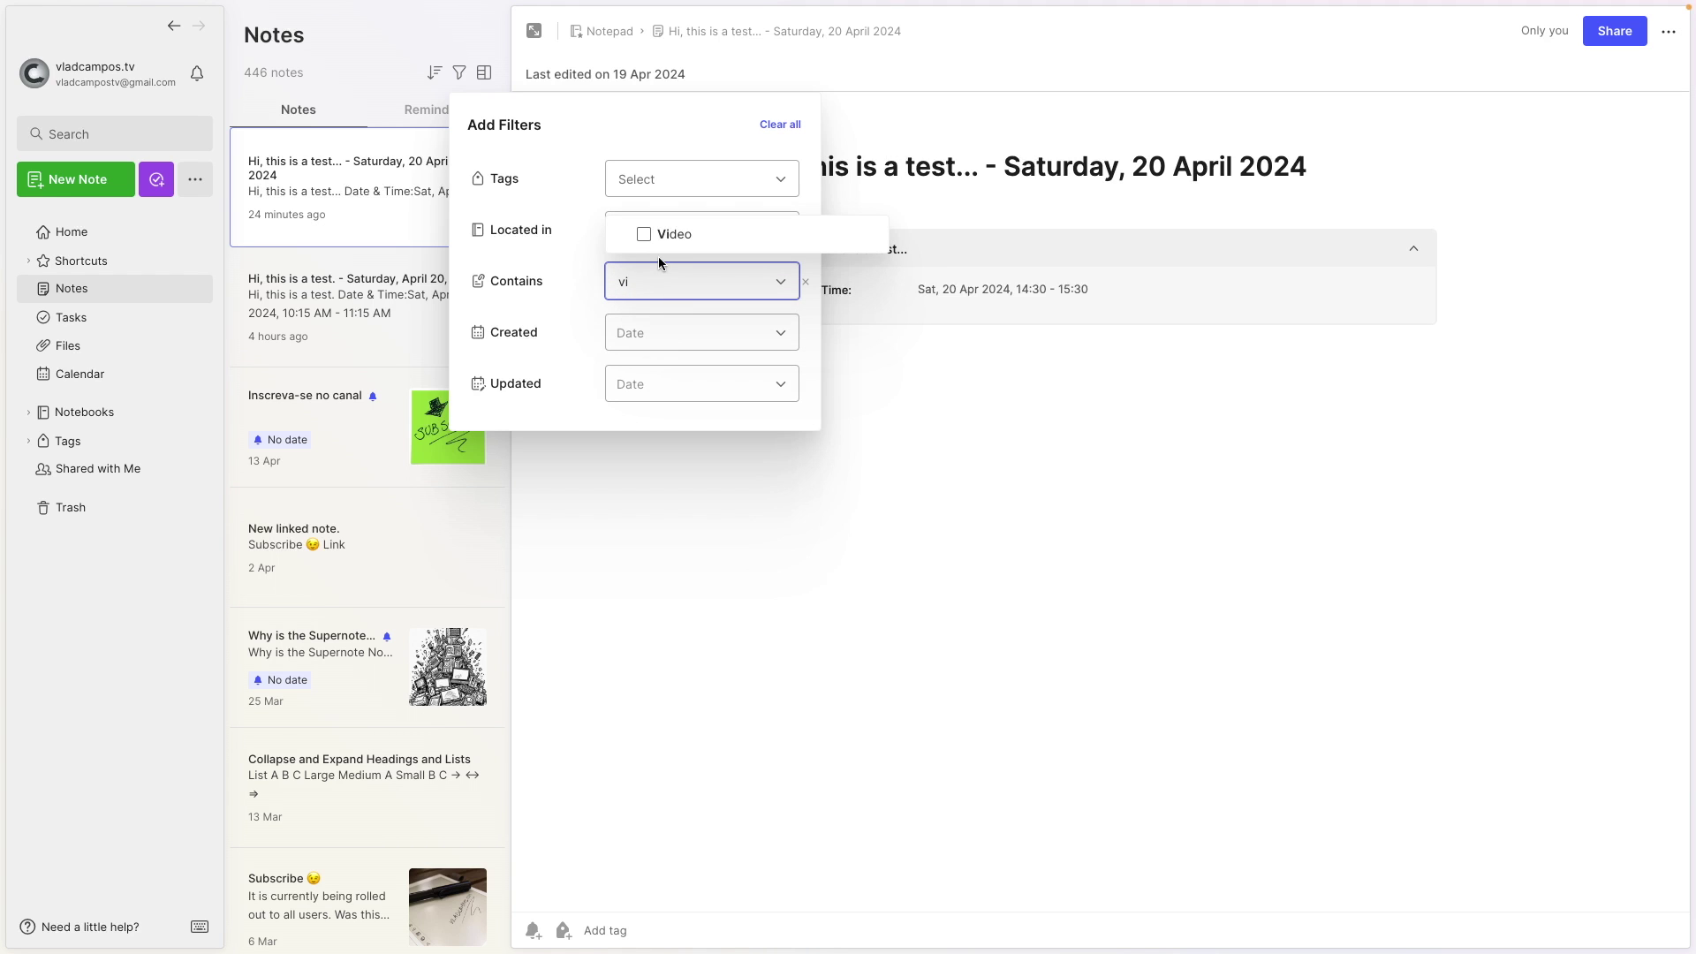
click(644, 234)
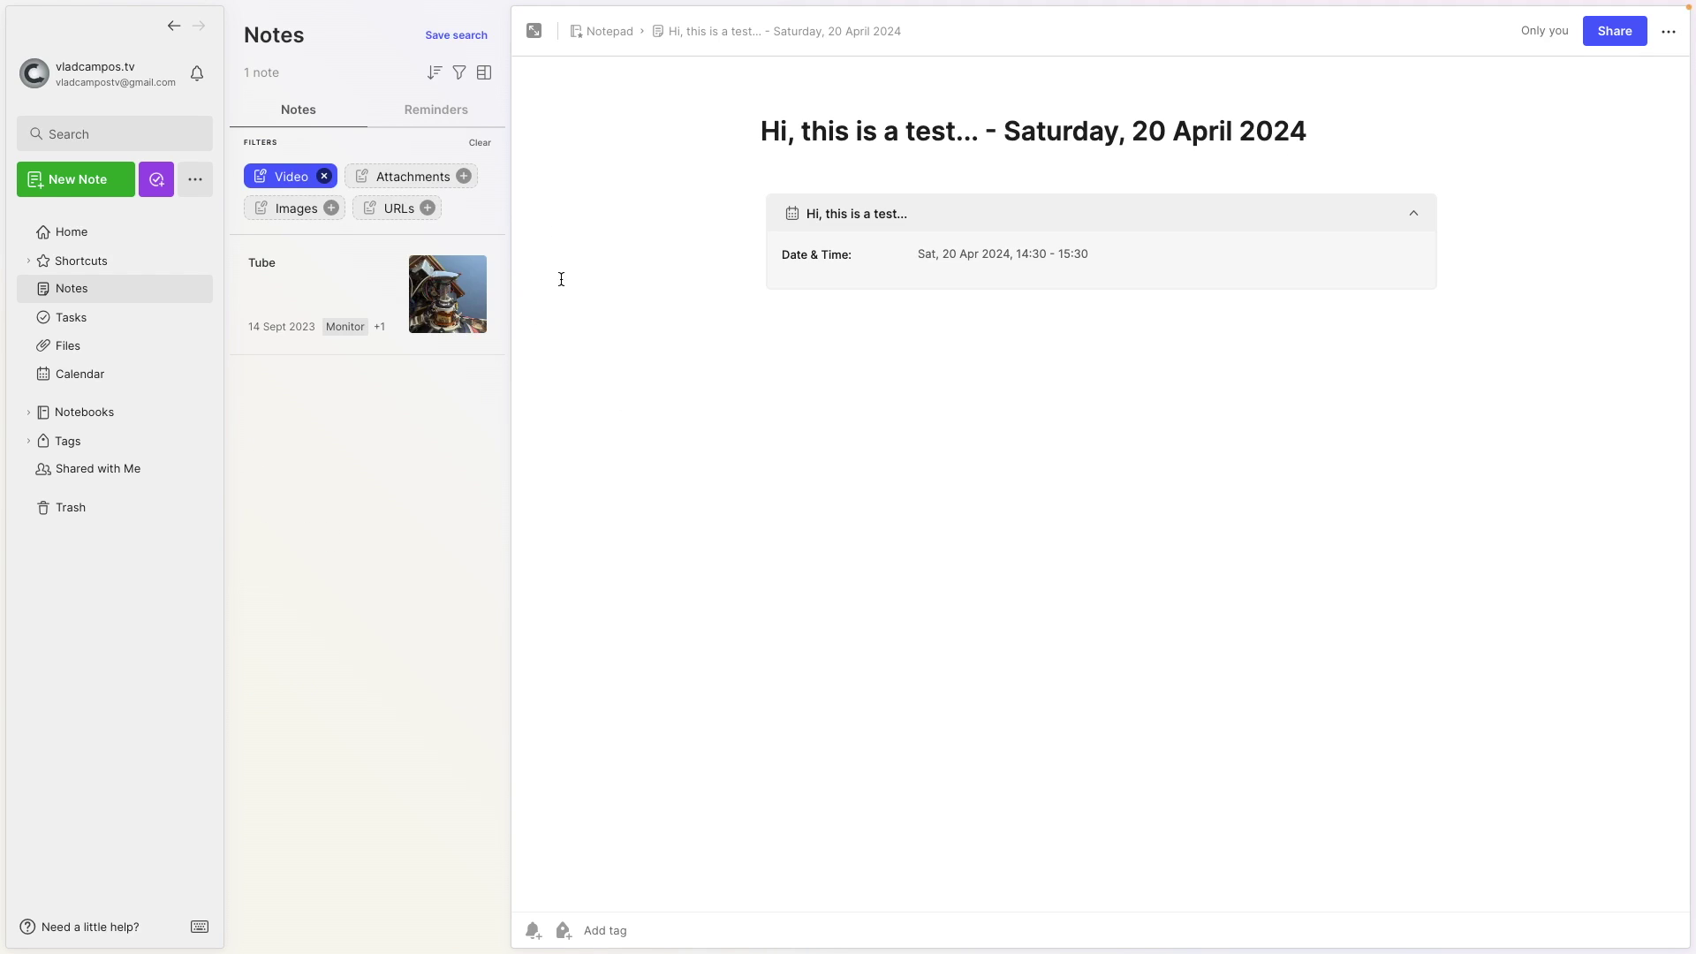
click(315, 274)
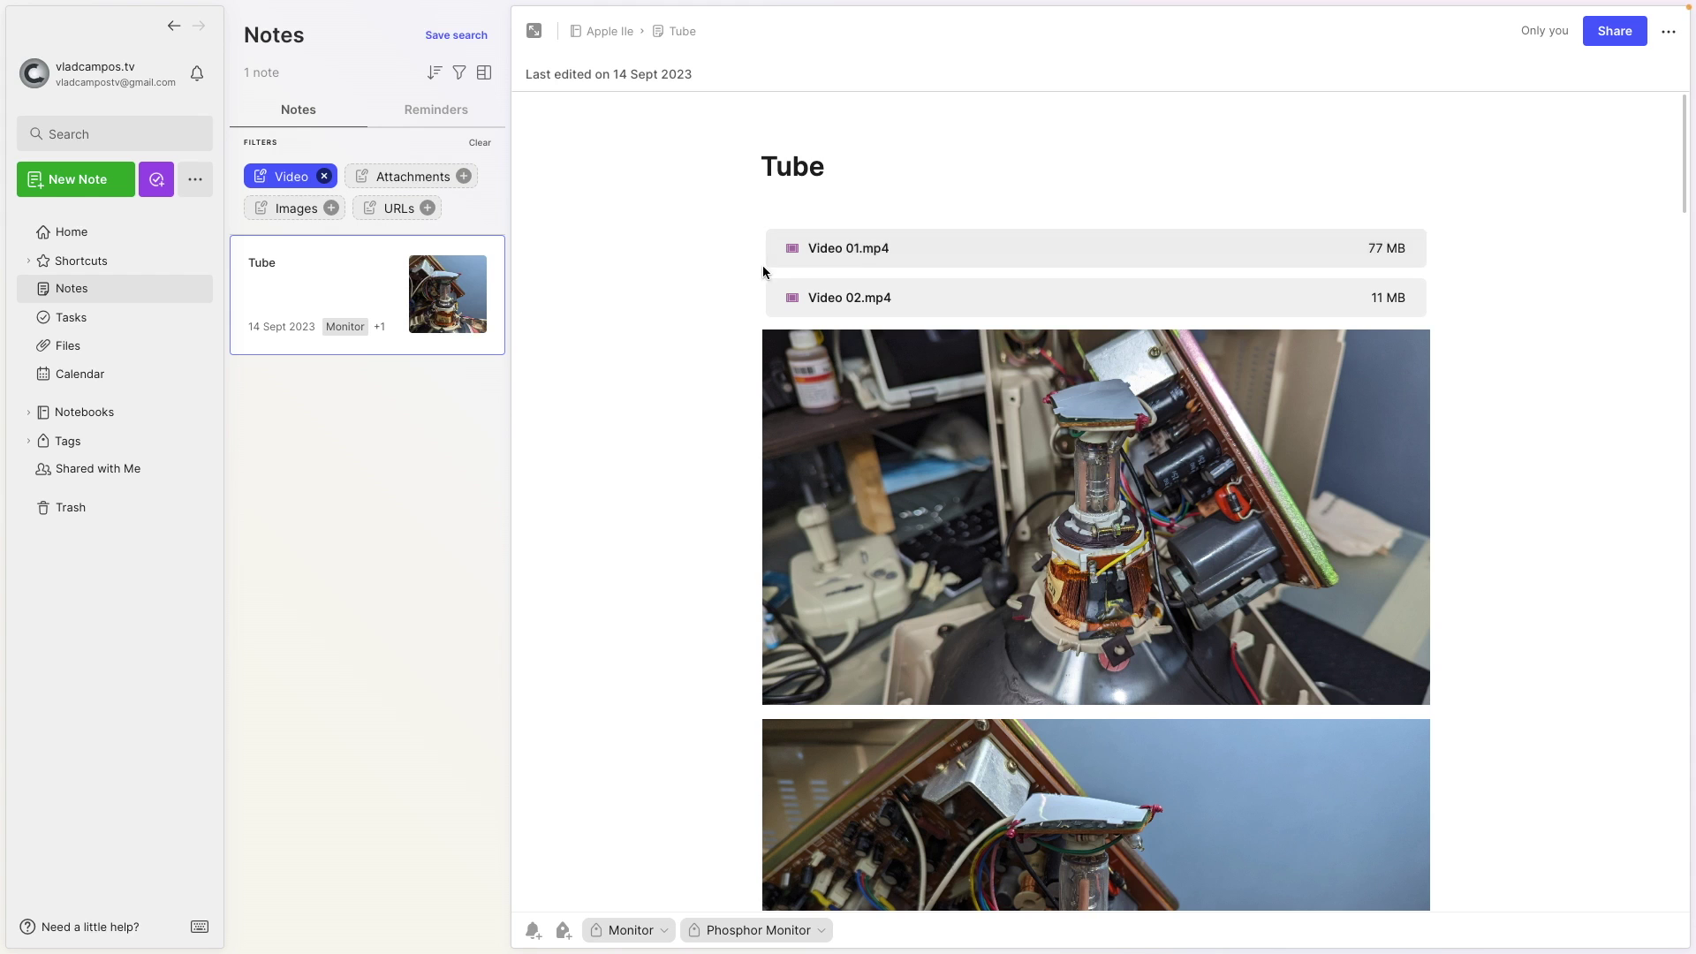
- Search Files for 'video', preview Video 01 and Video 02, then jump to the Tube note
click(65, 344)
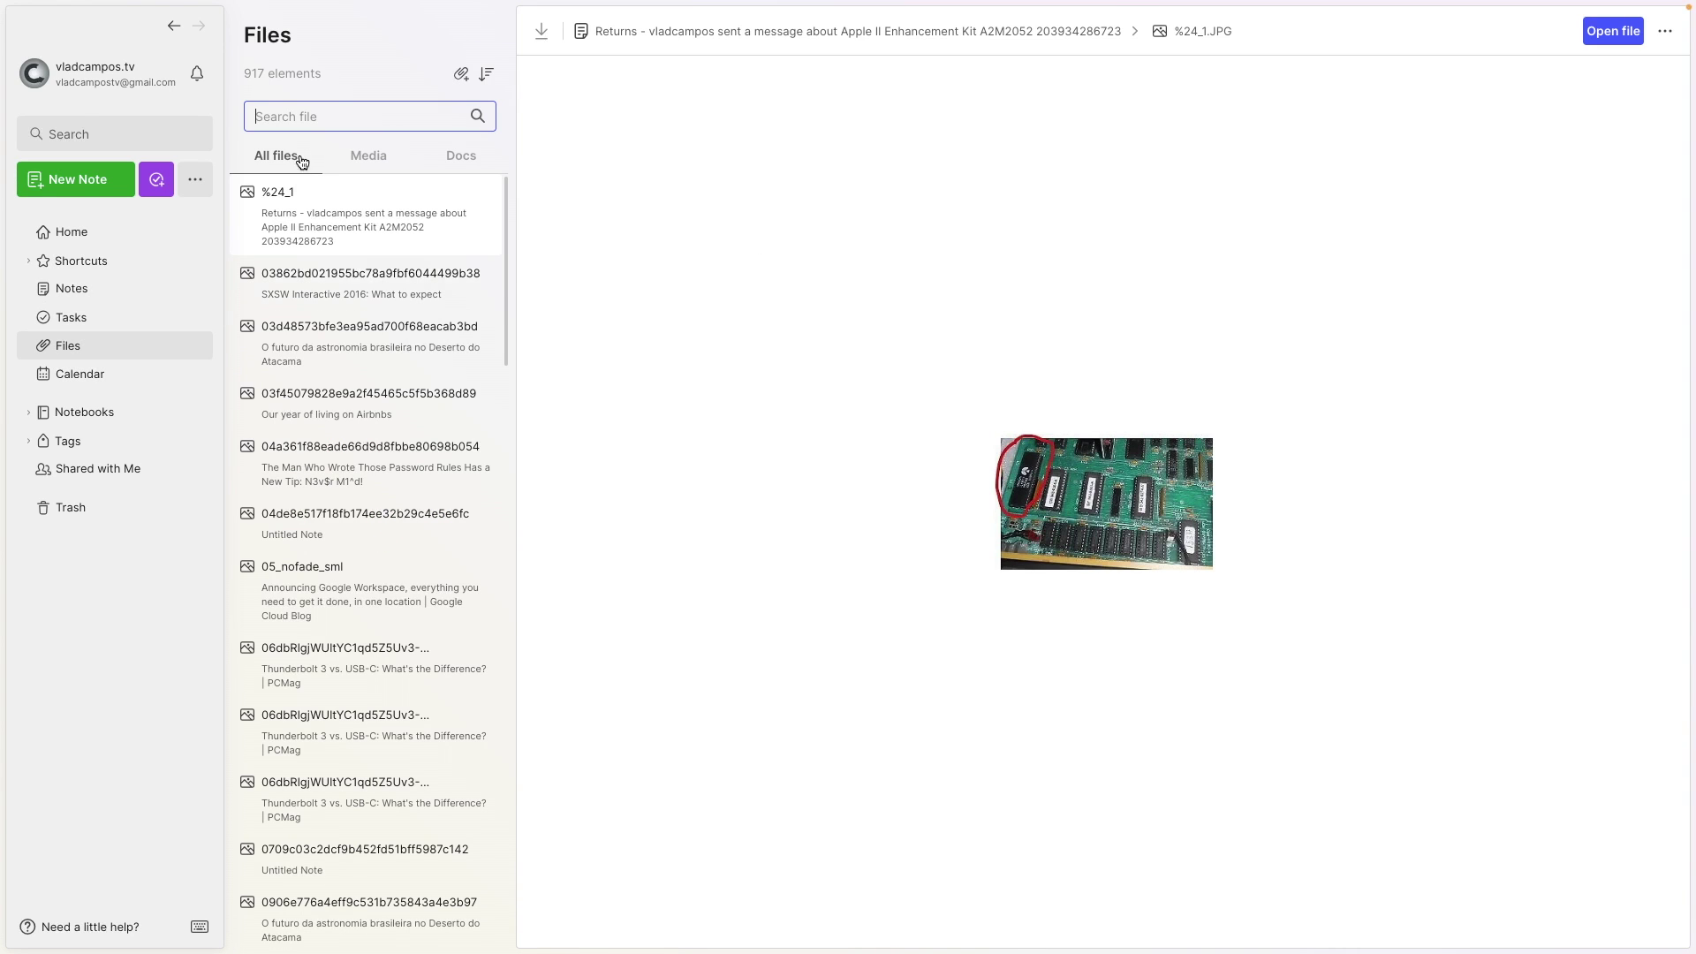
click(338, 117)
text(video)
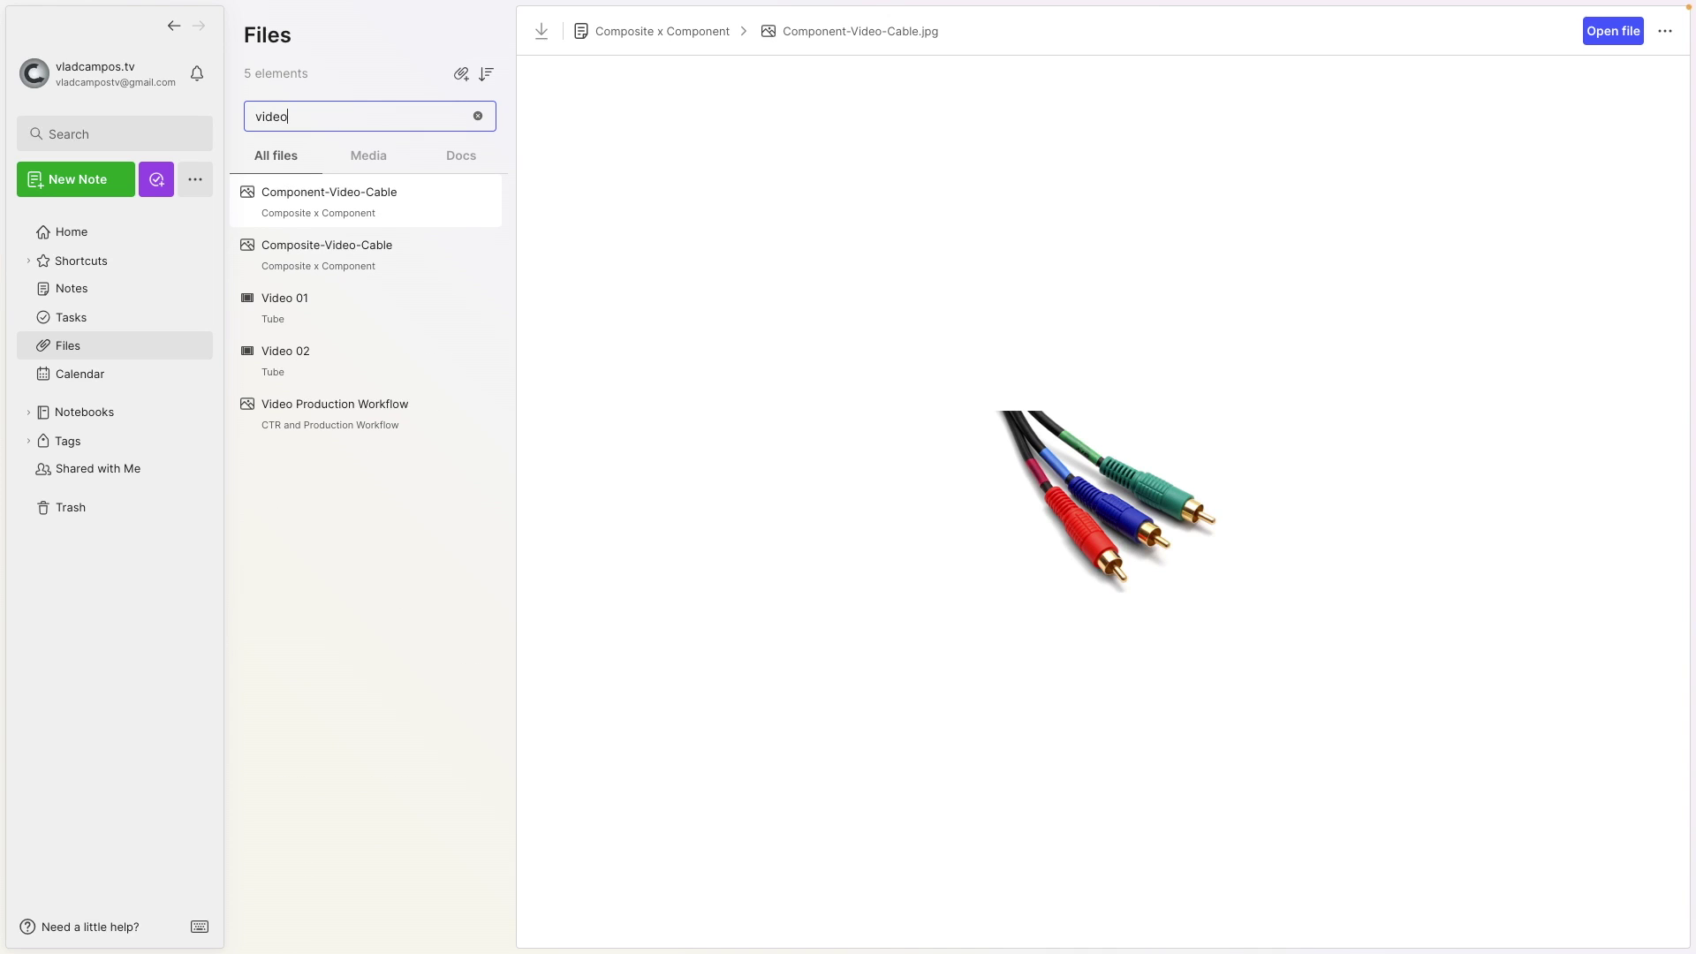
click(366, 302)
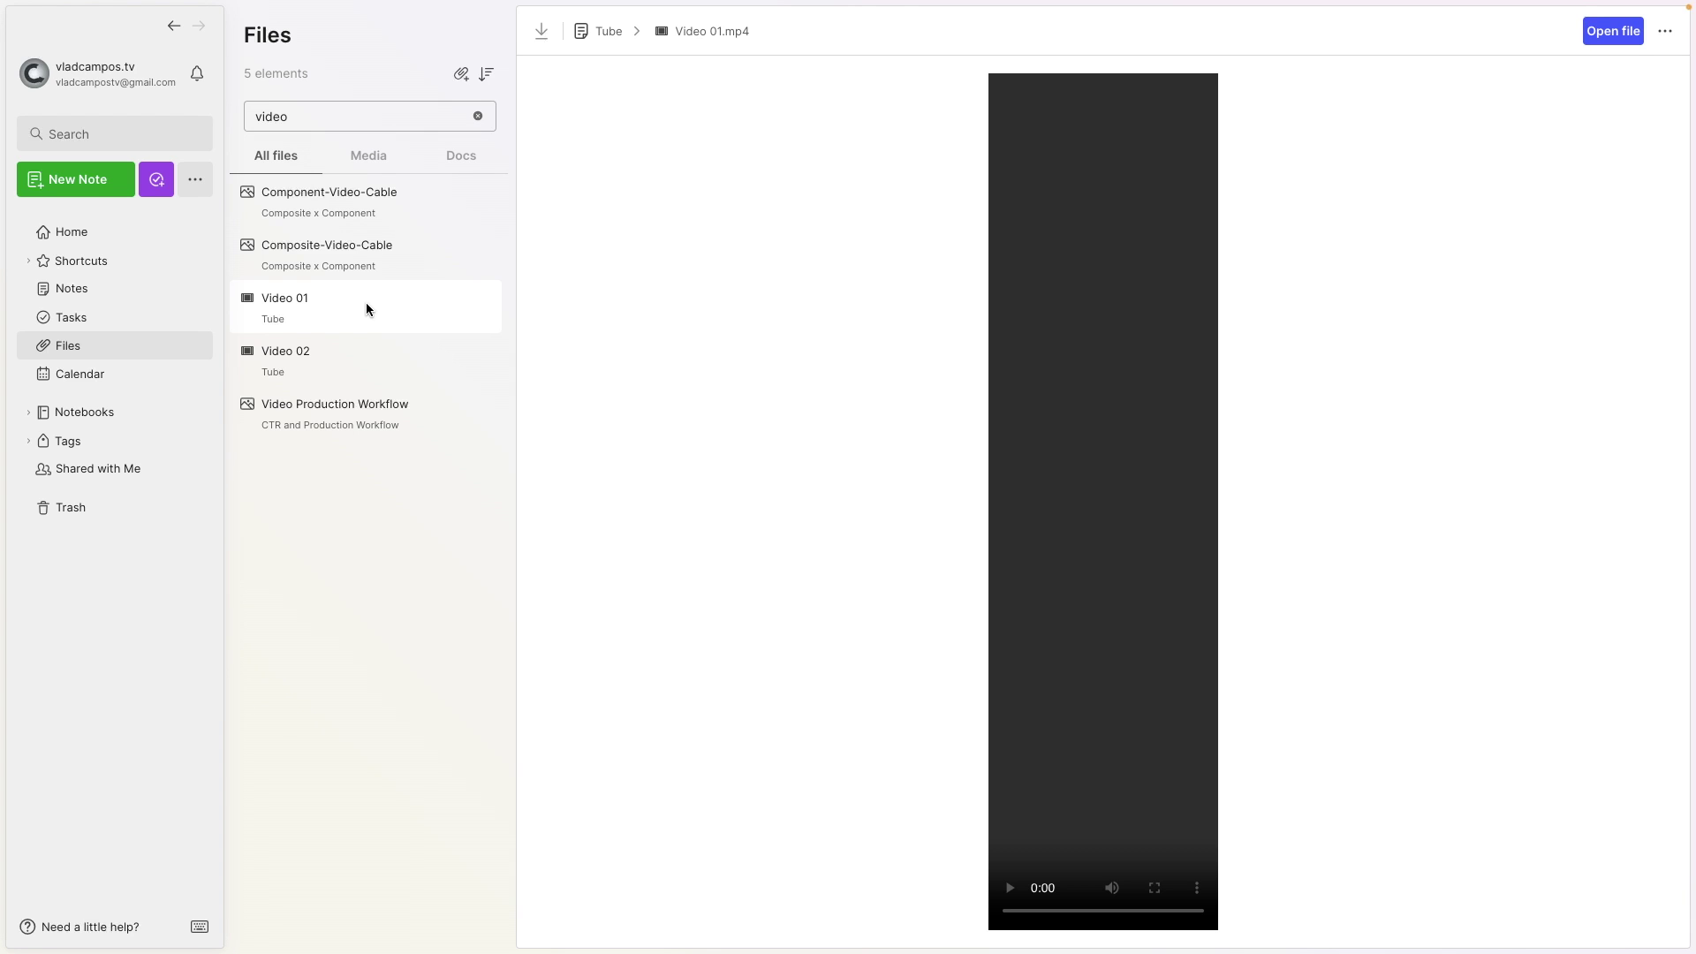
click(324, 349)
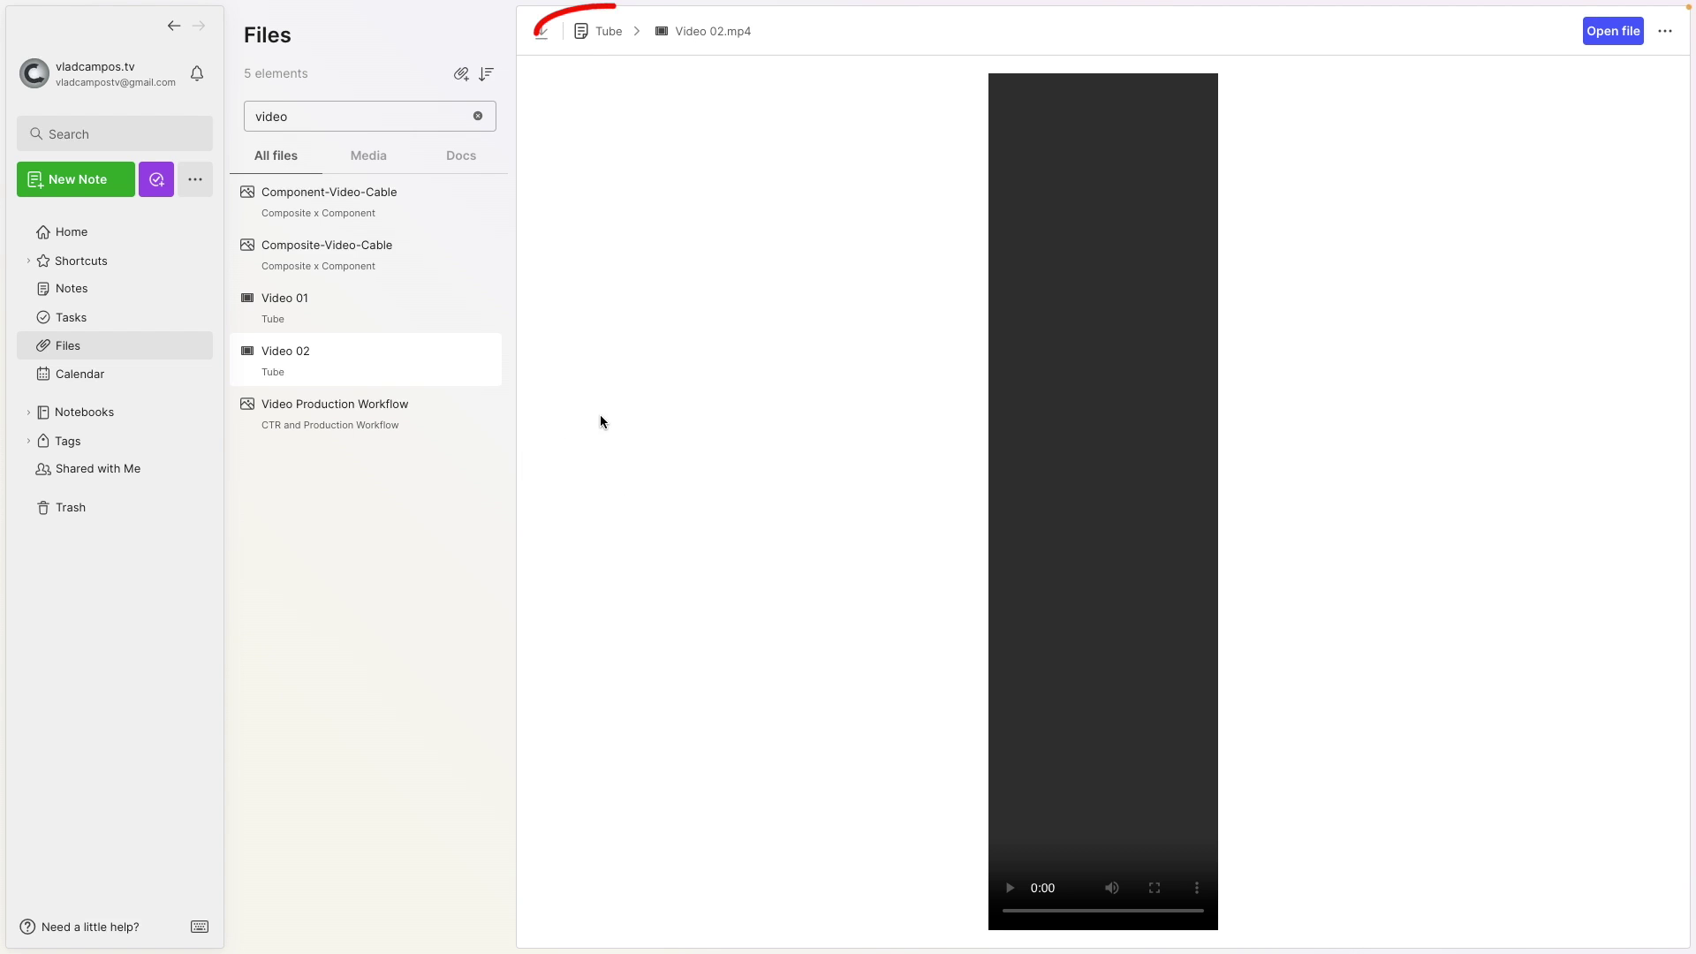
click(610, 33)
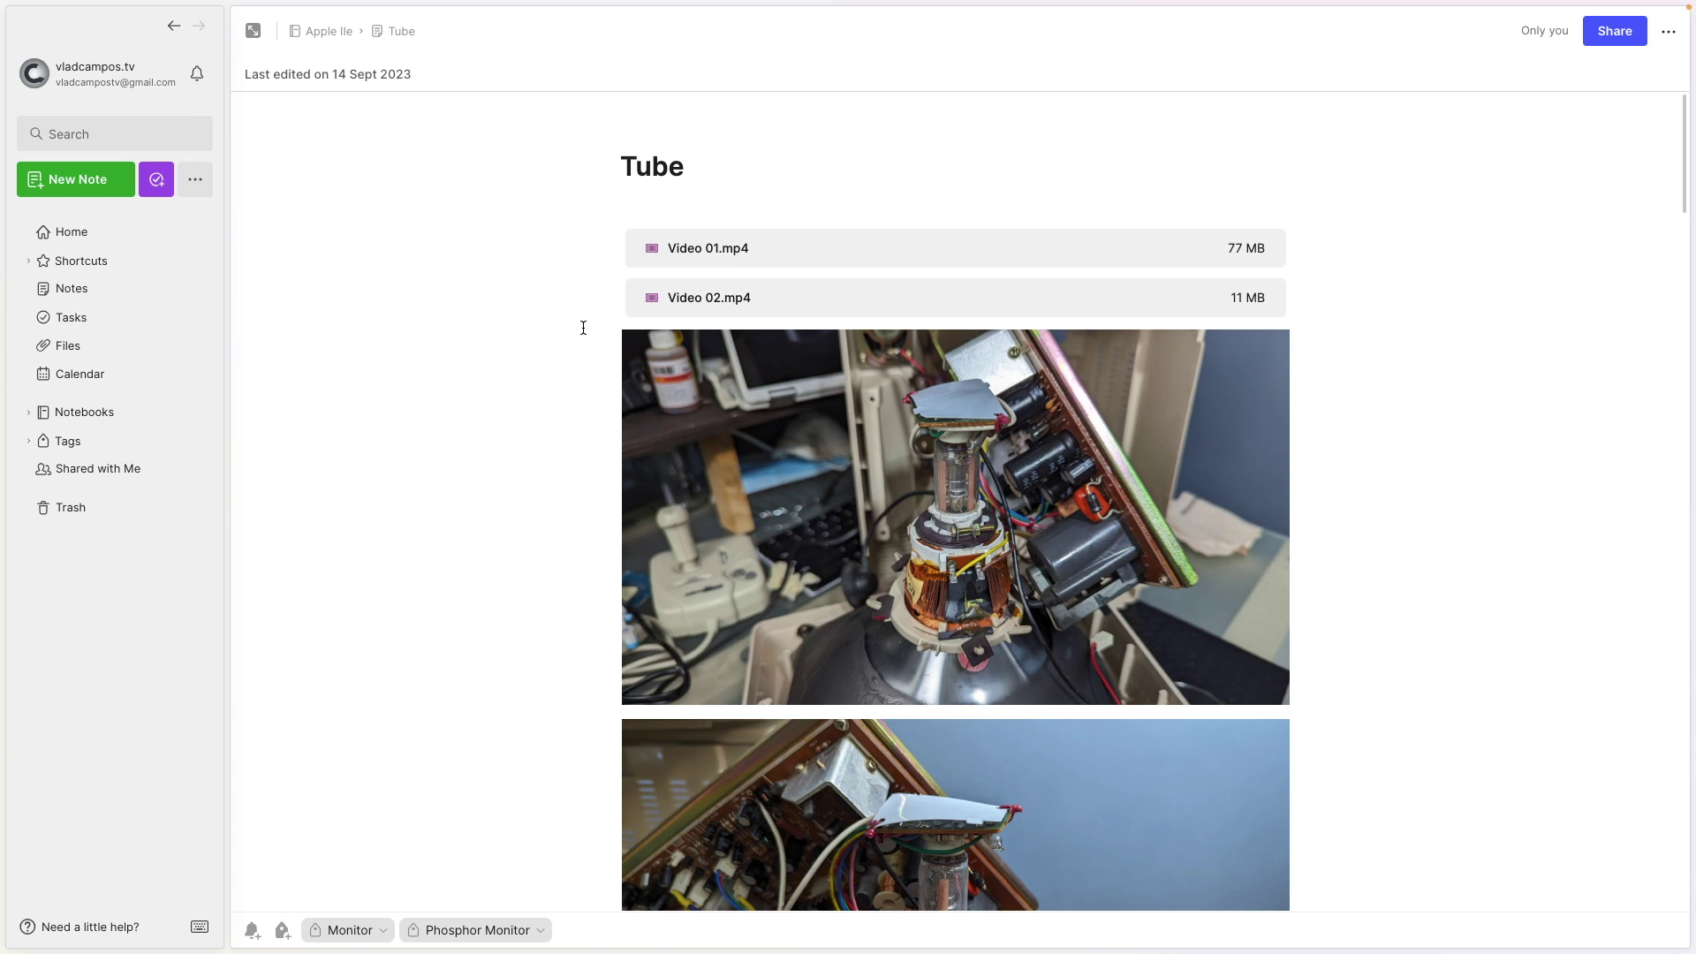
- Sort the Files list by File kind after trying Recent, Title and File size
click(55, 348)
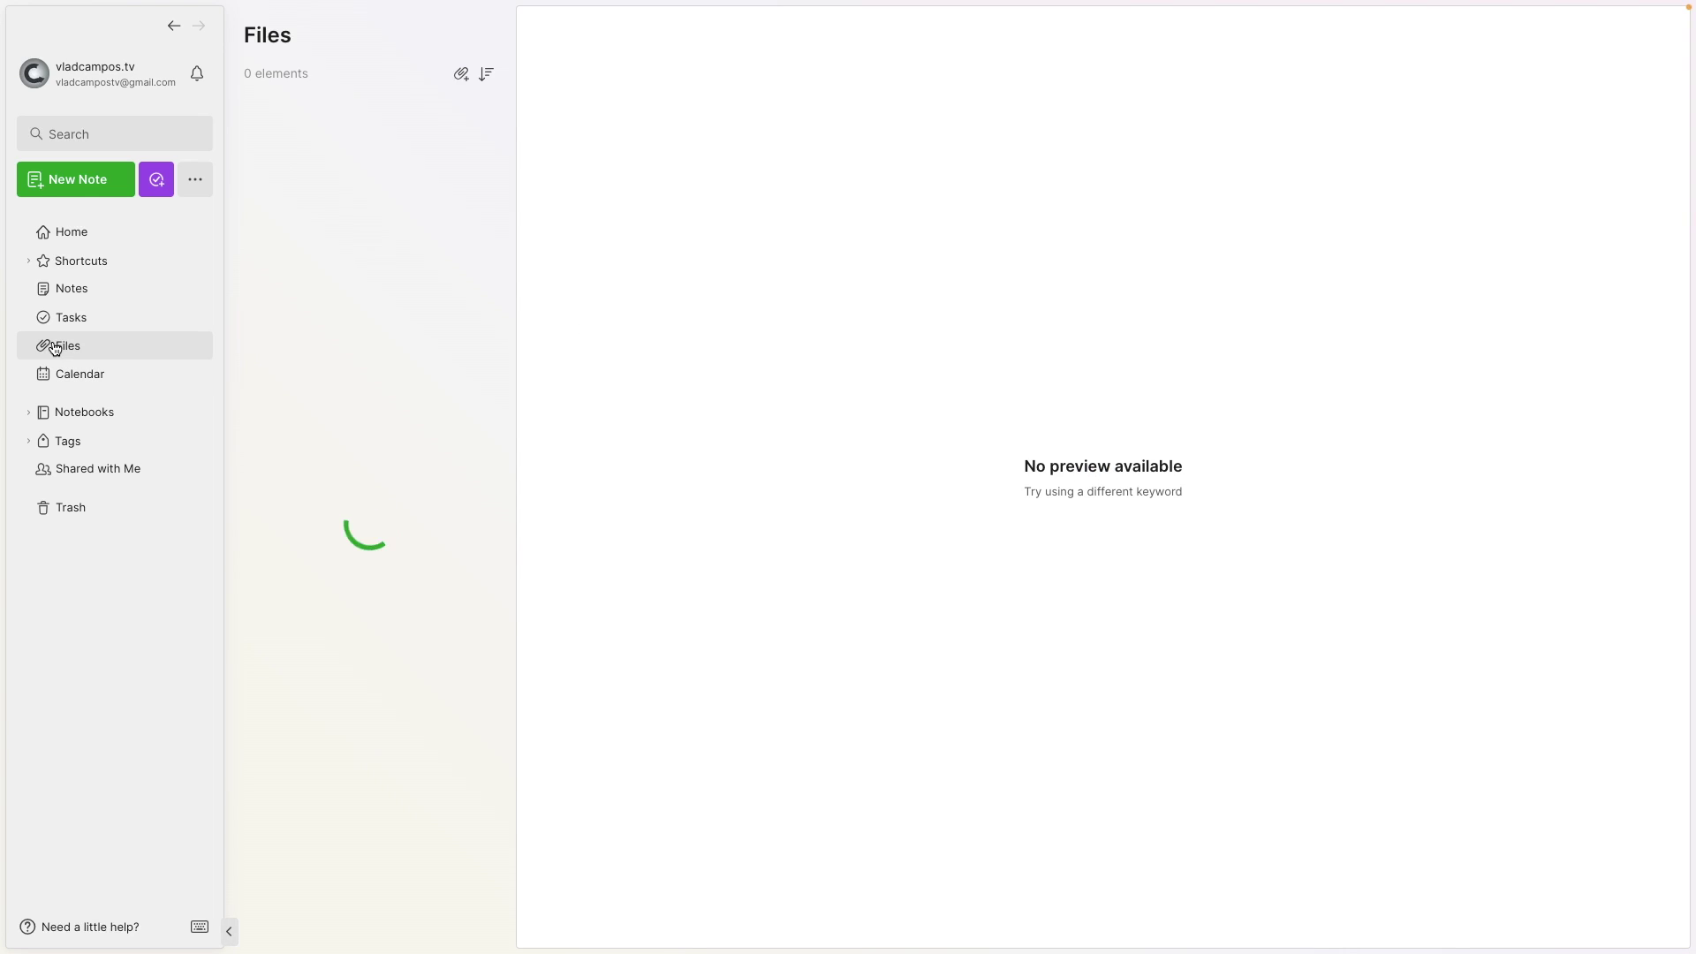
click(488, 77)
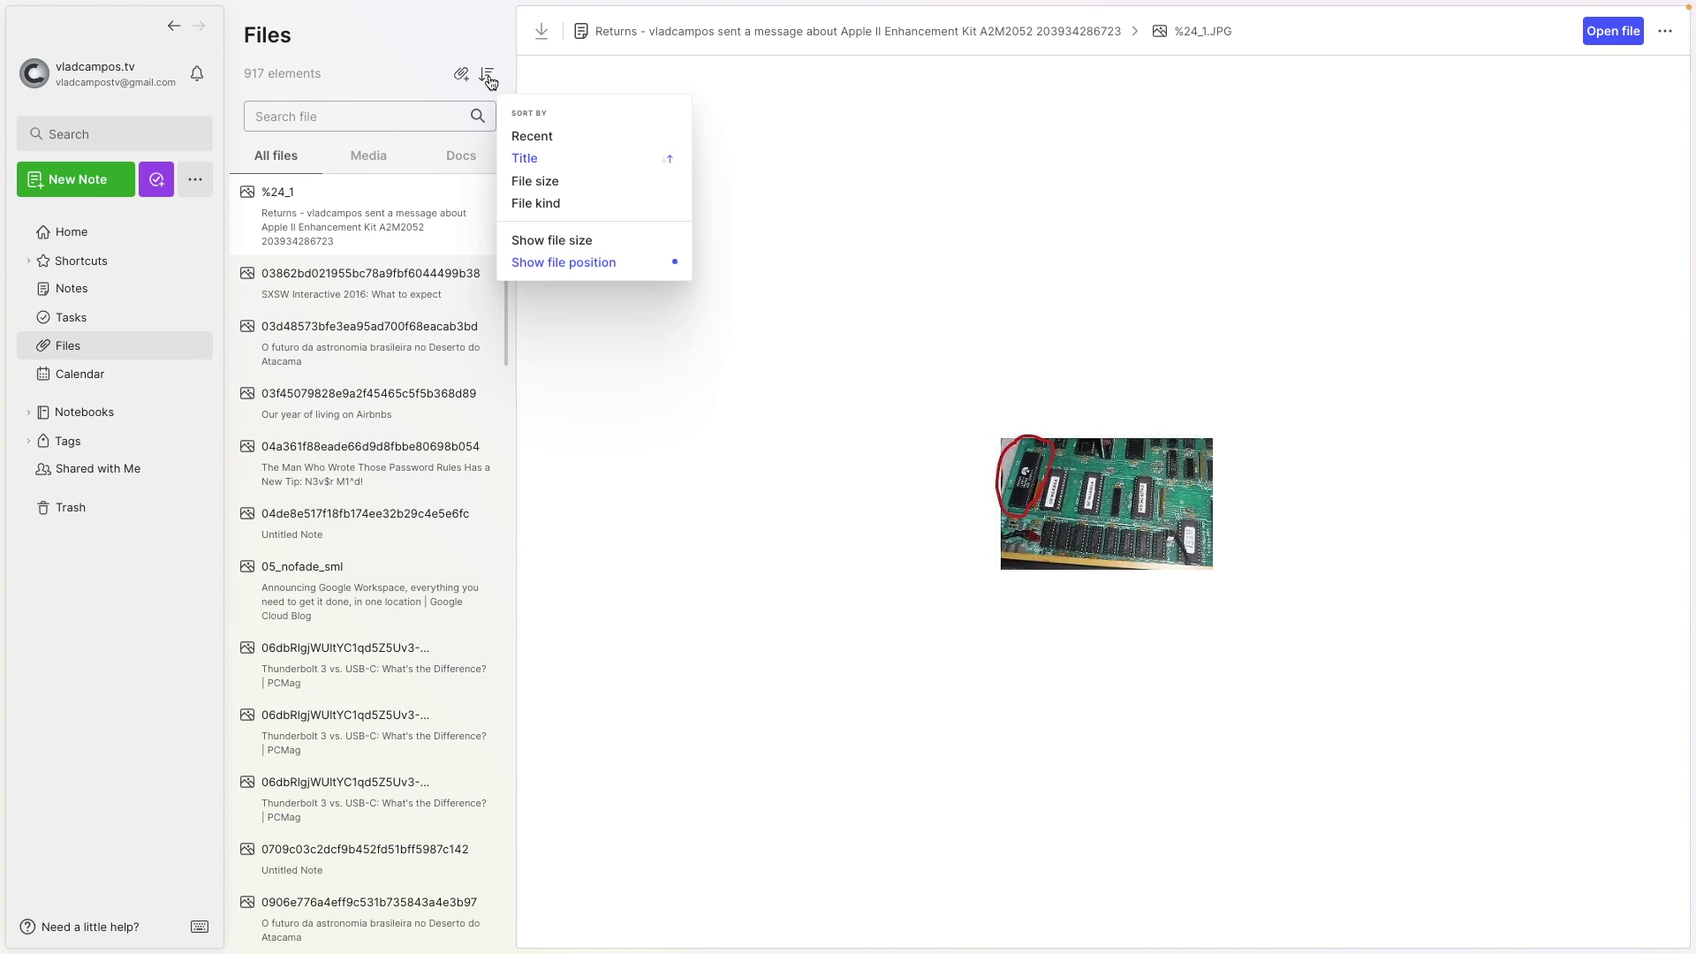
click(582, 144)
click(567, 162)
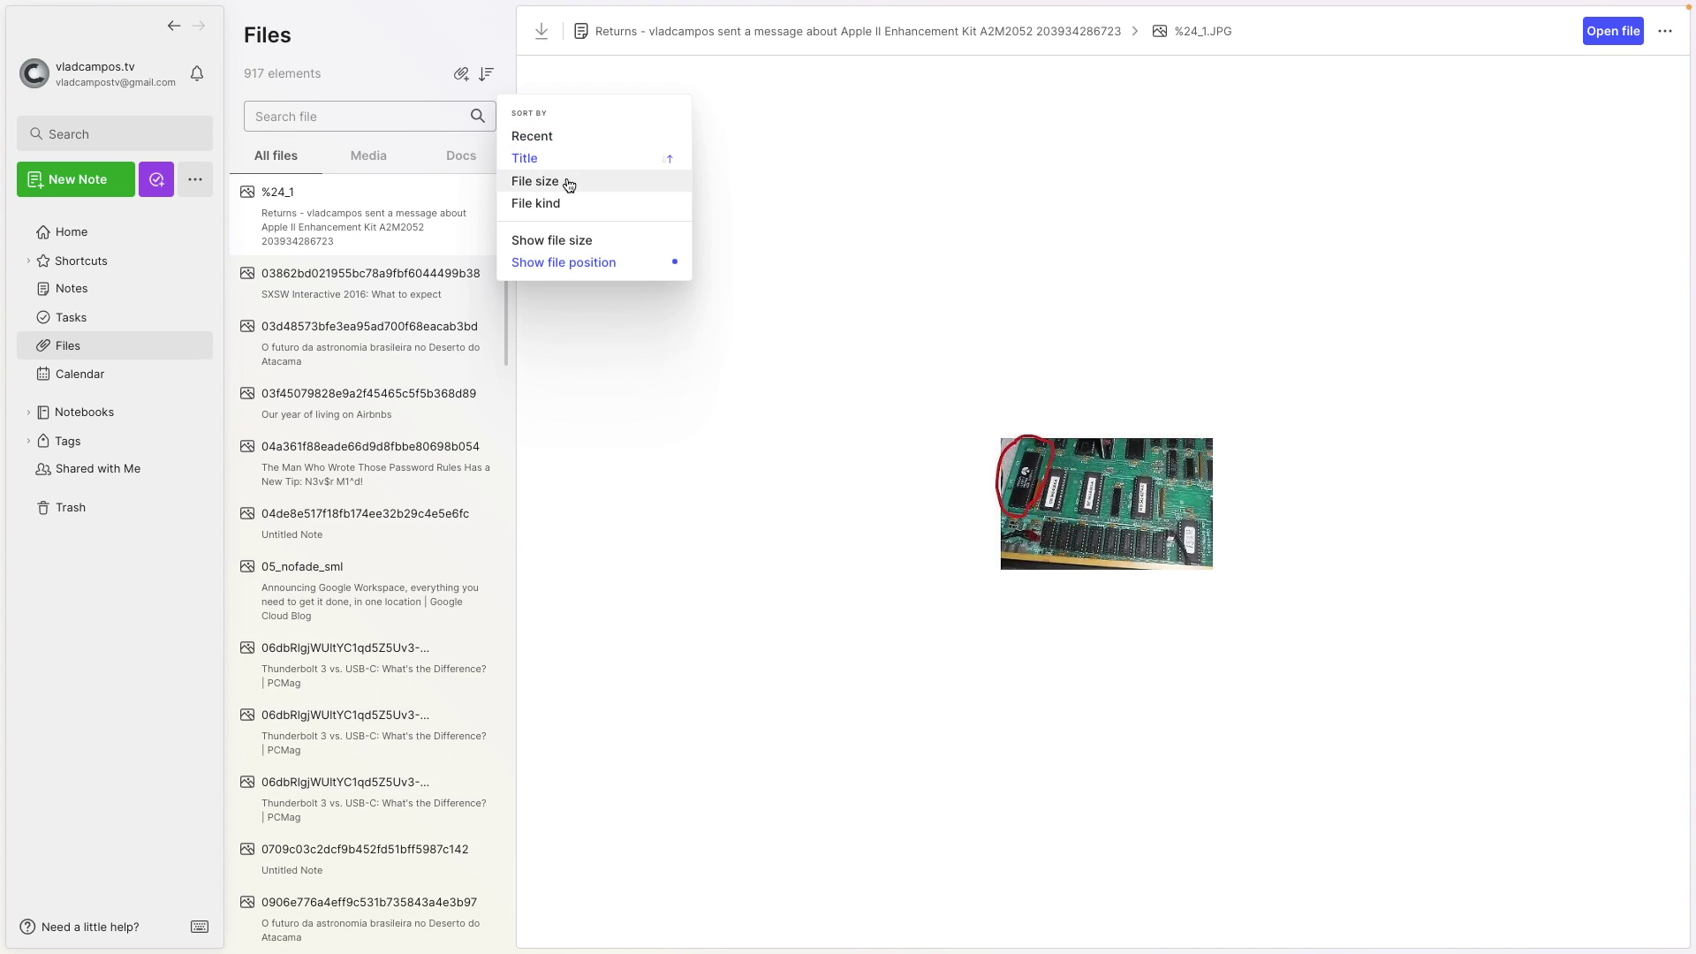
click(568, 182)
click(568, 204)
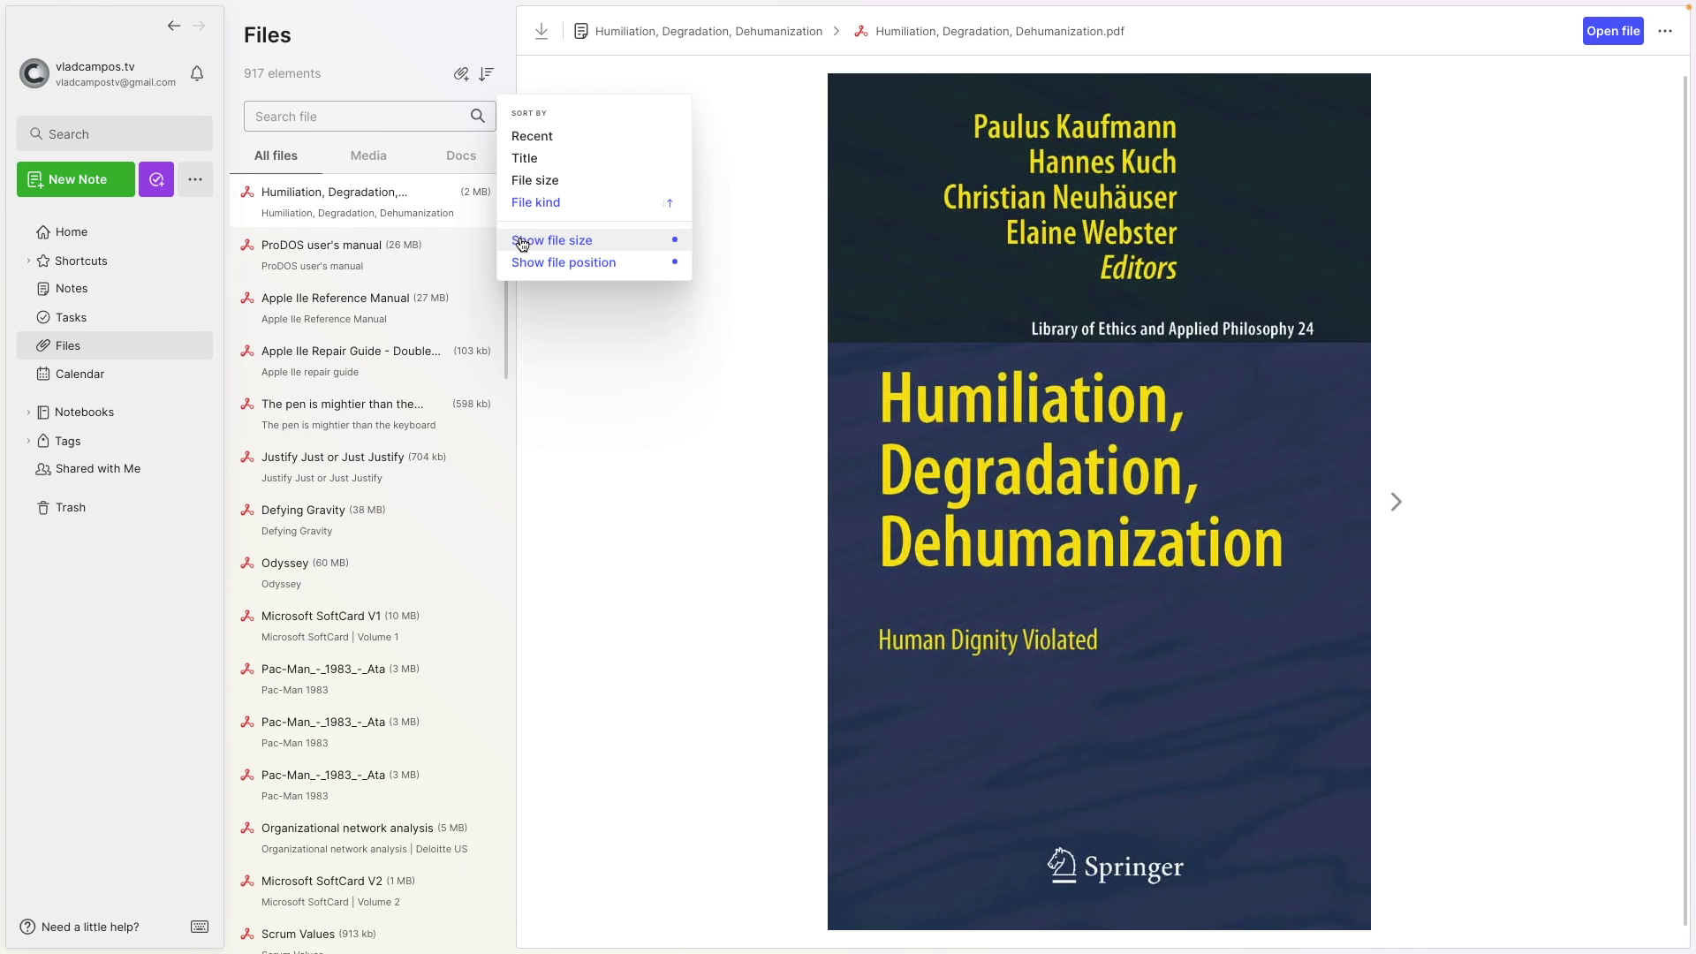
- Toggle the file size and note name options, leaving sizes shown and note names hidden
click(595, 248)
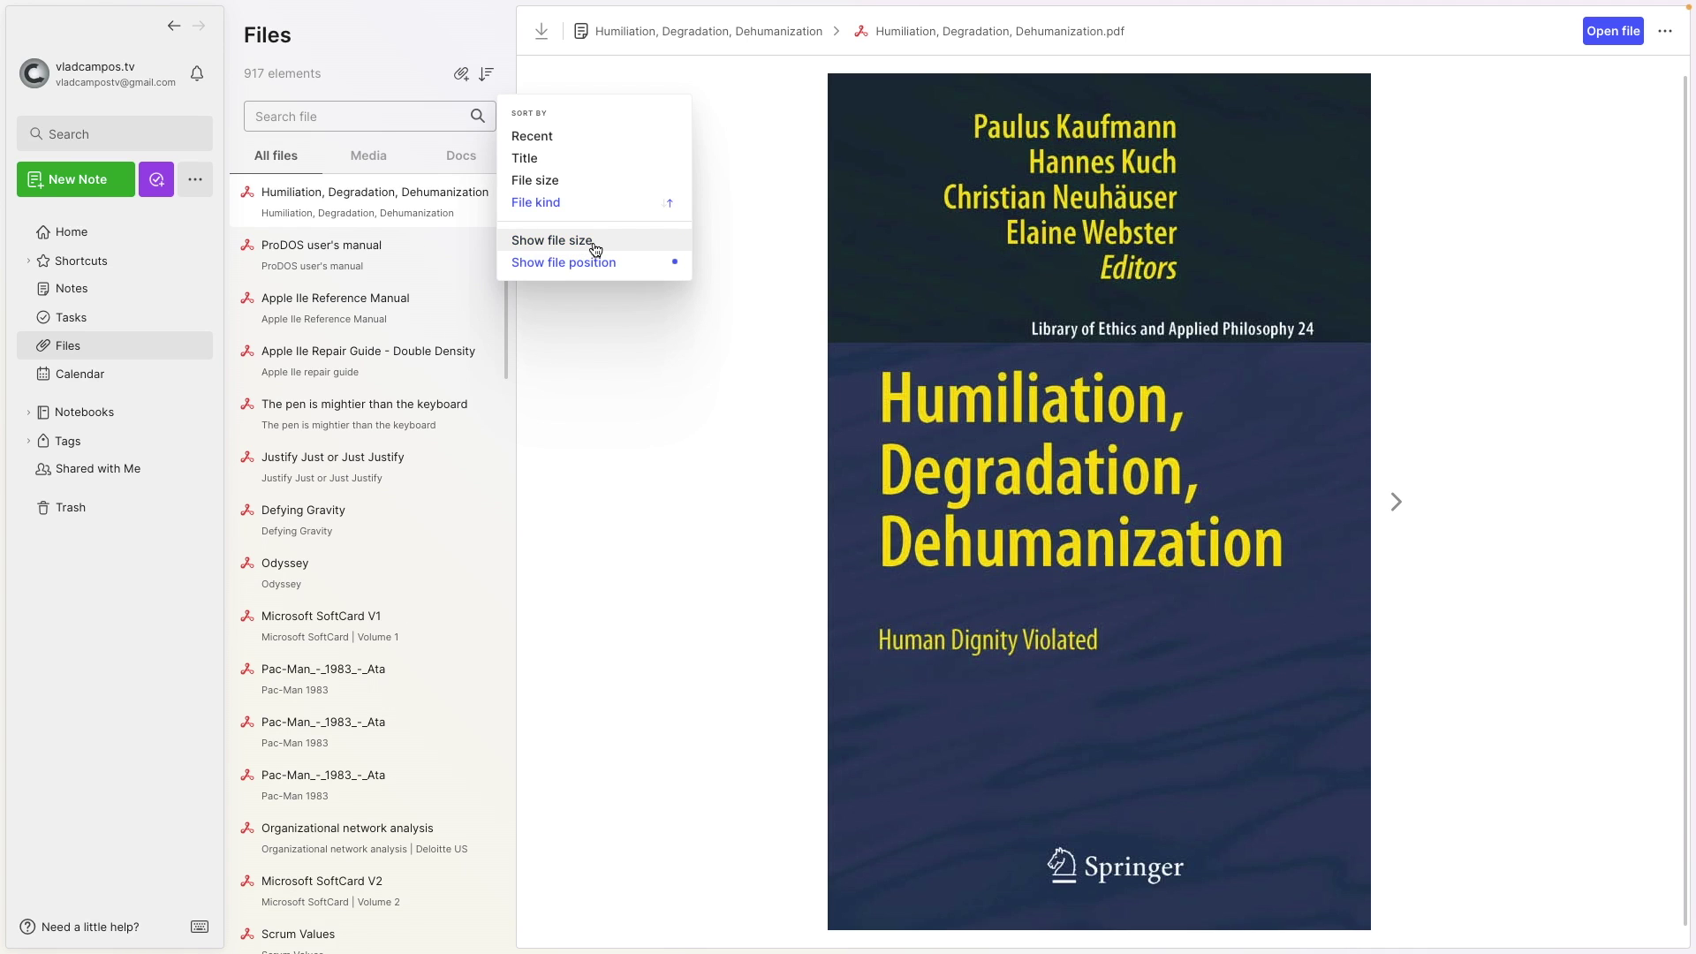
click(595, 249)
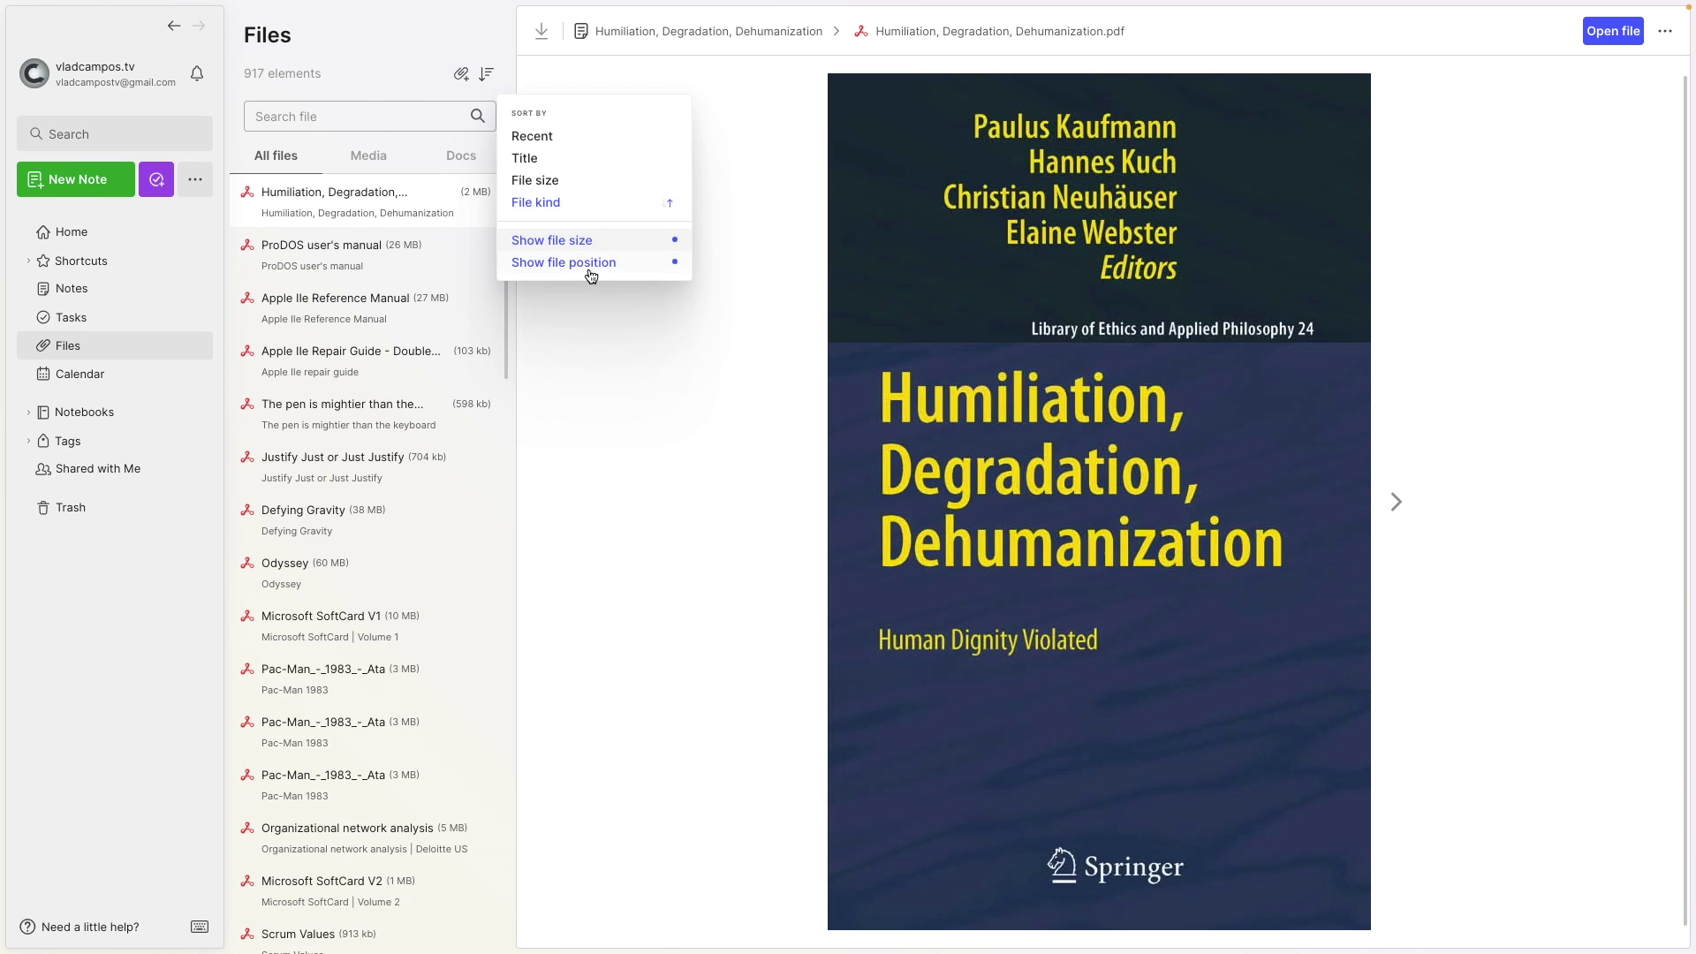
click(591, 269)
click(591, 271)
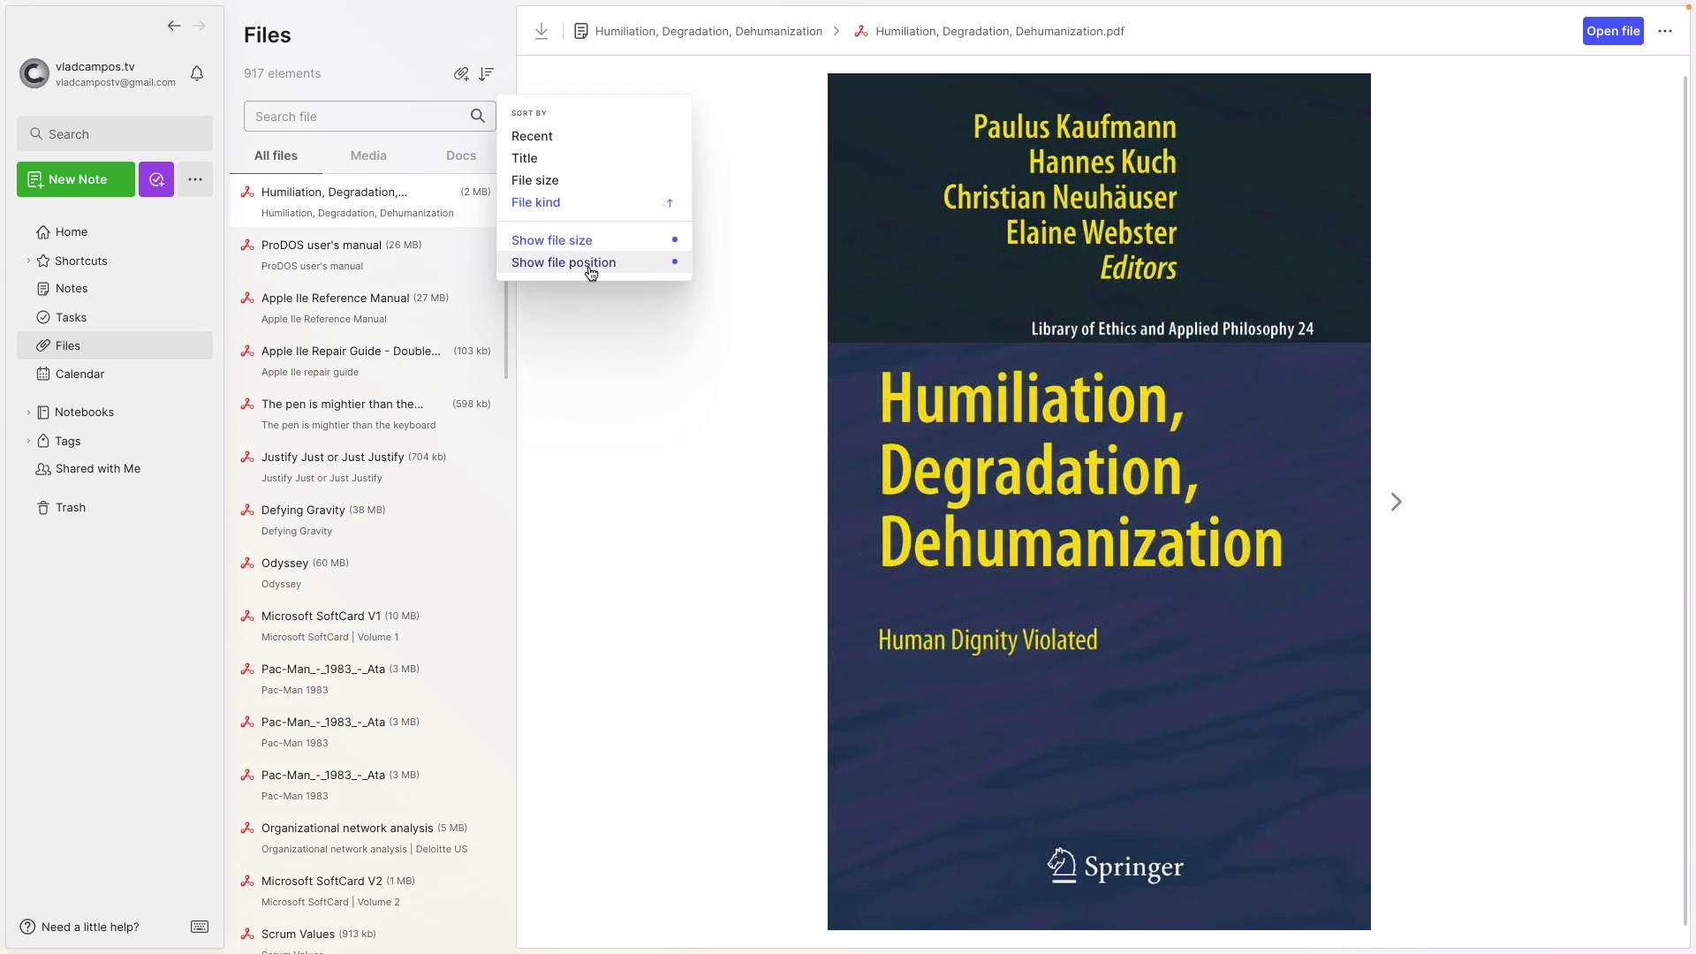
click(534, 250)
click(536, 251)
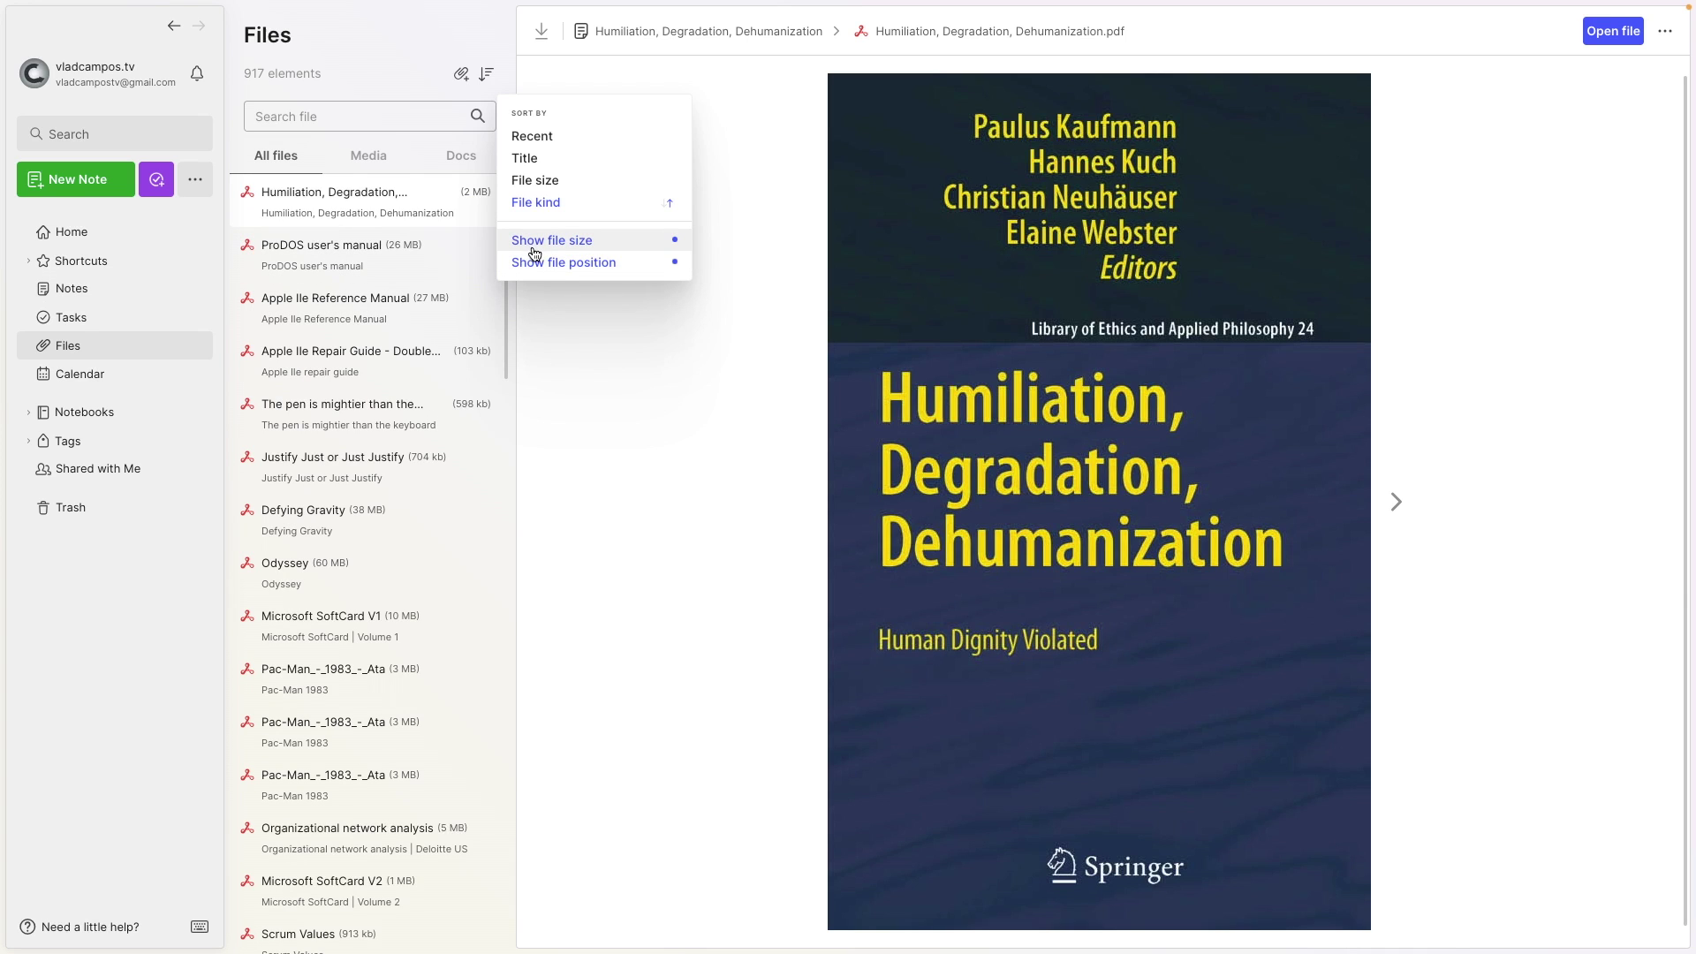
click(590, 269)
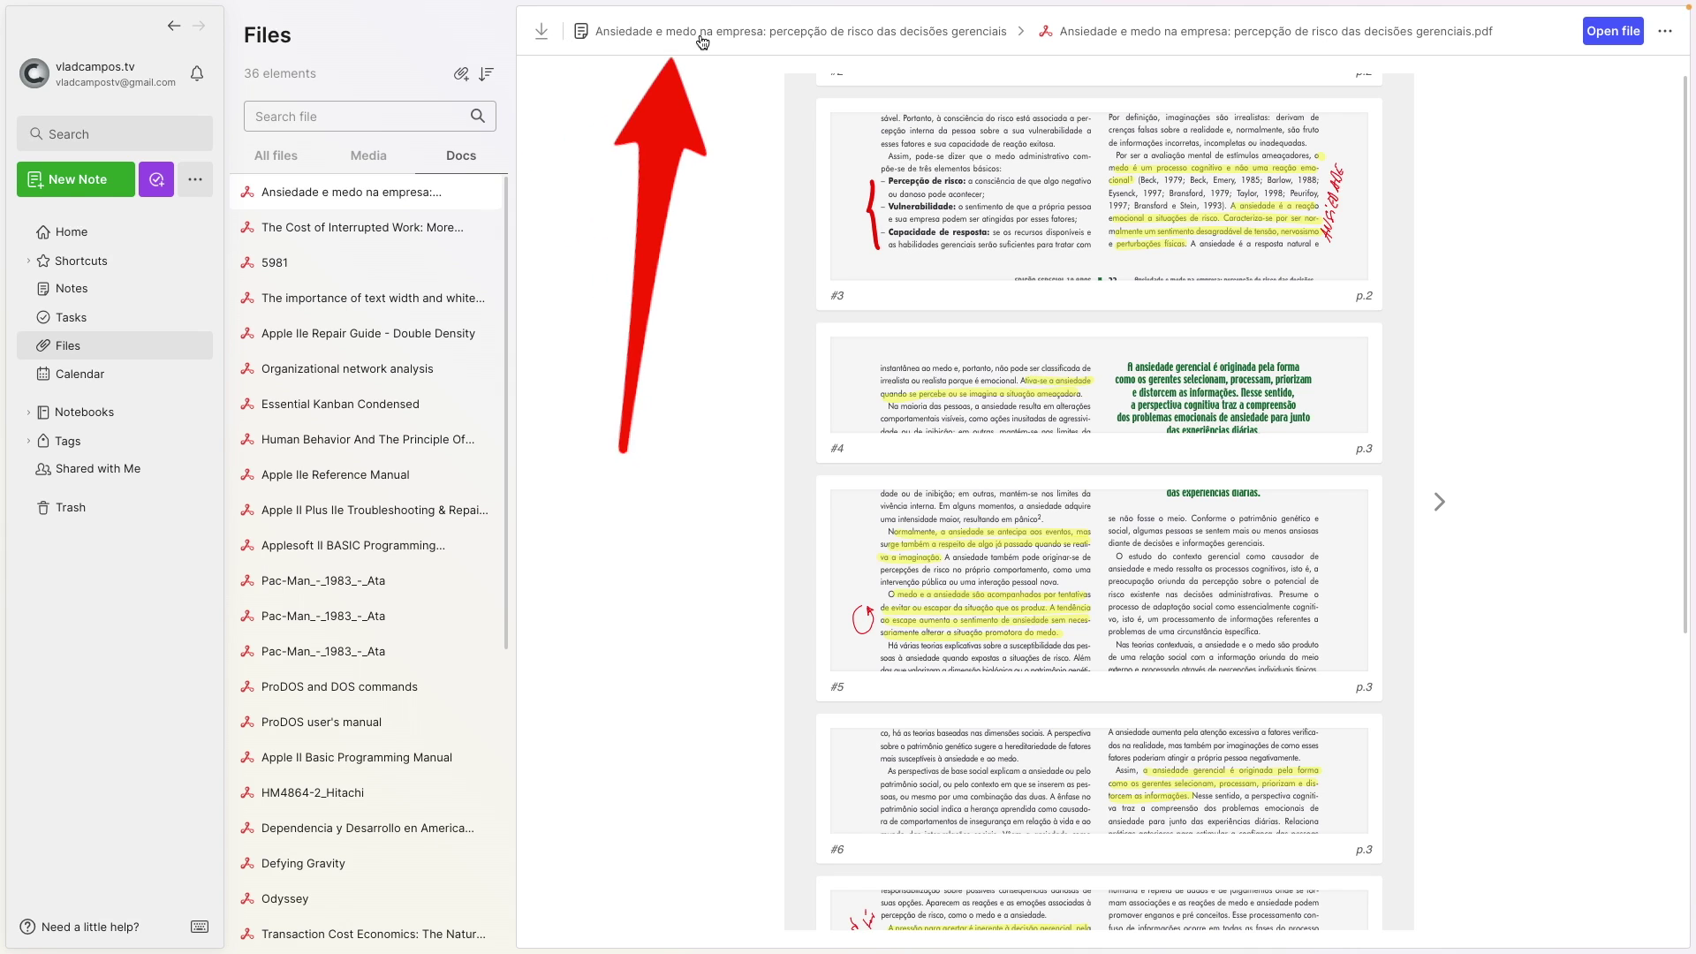
- Open the Ansiedade e medo na empresa PDF in Preview and shift its window right
click(1609, 34)
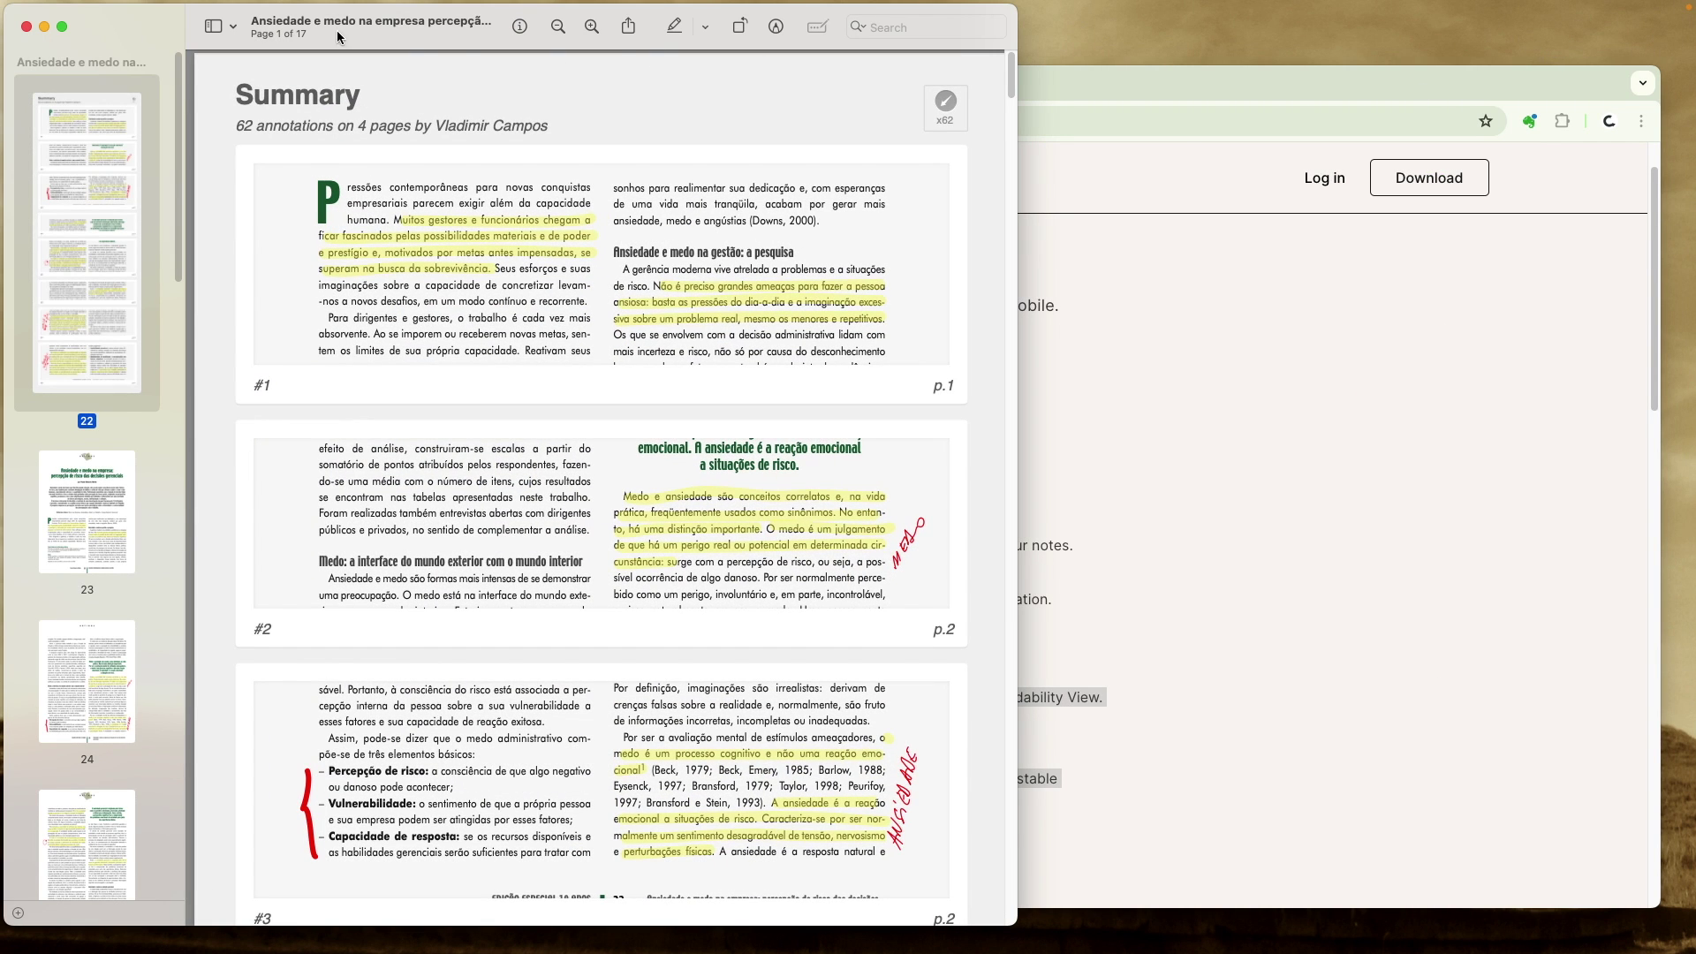
drag(194, 18, 481, 29)
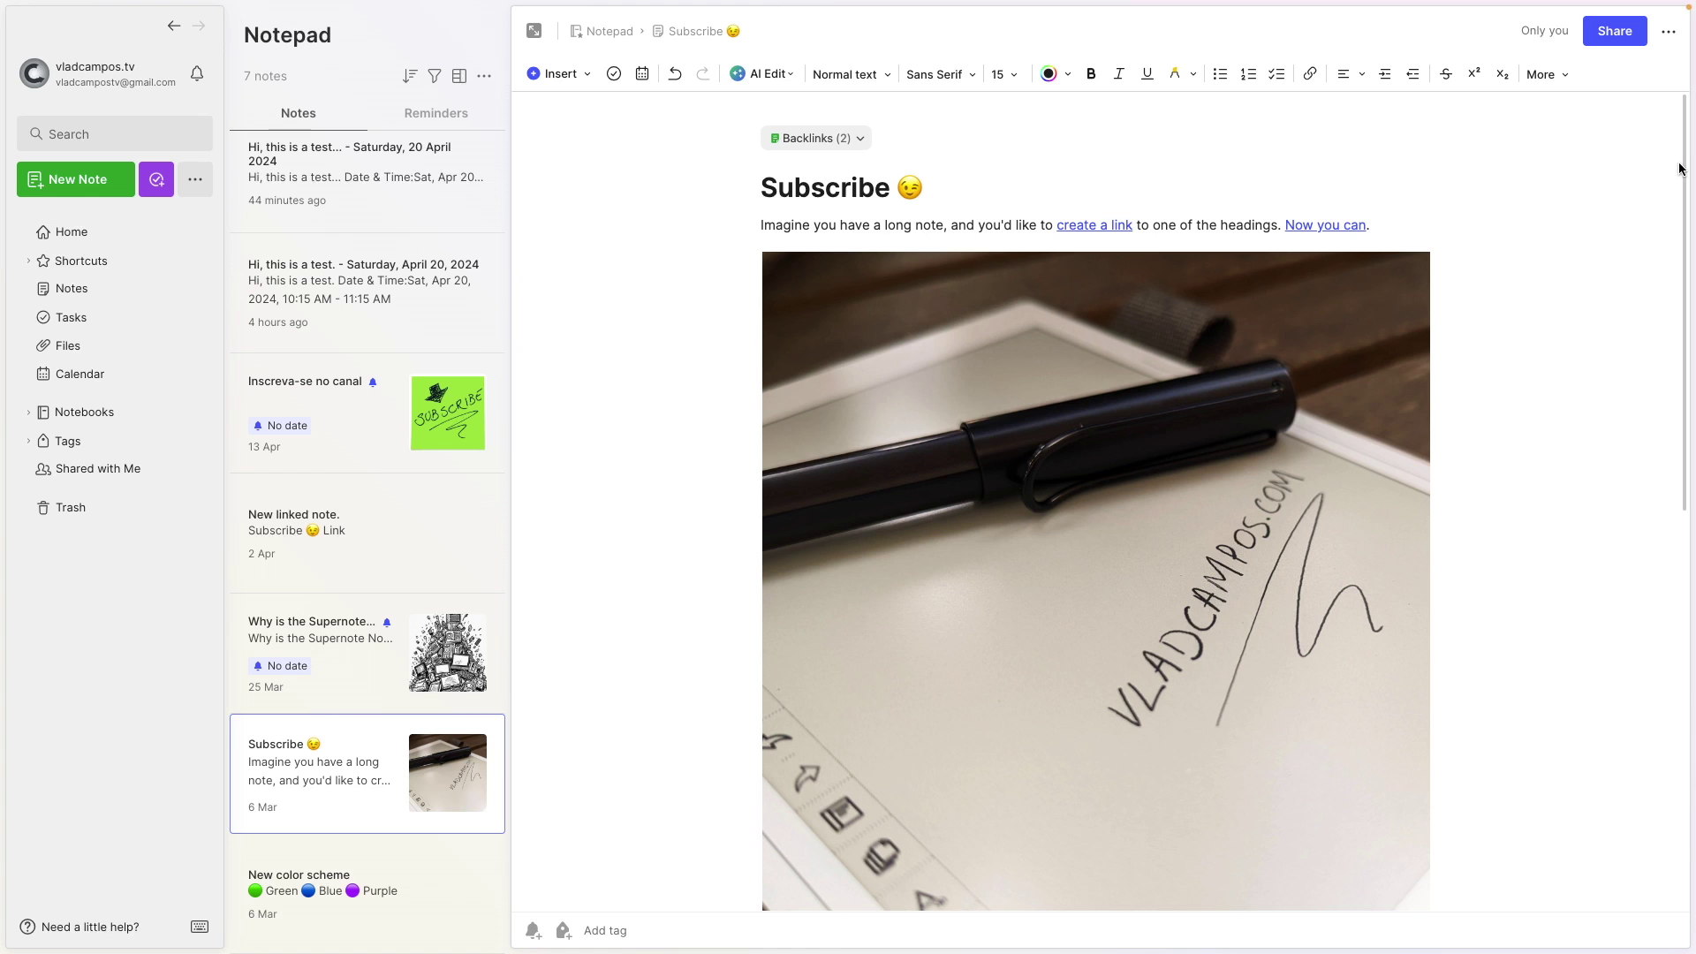
- Insert an empty line above the Subscribe note's opening sentence
scroll(1683, 221, down, 5)
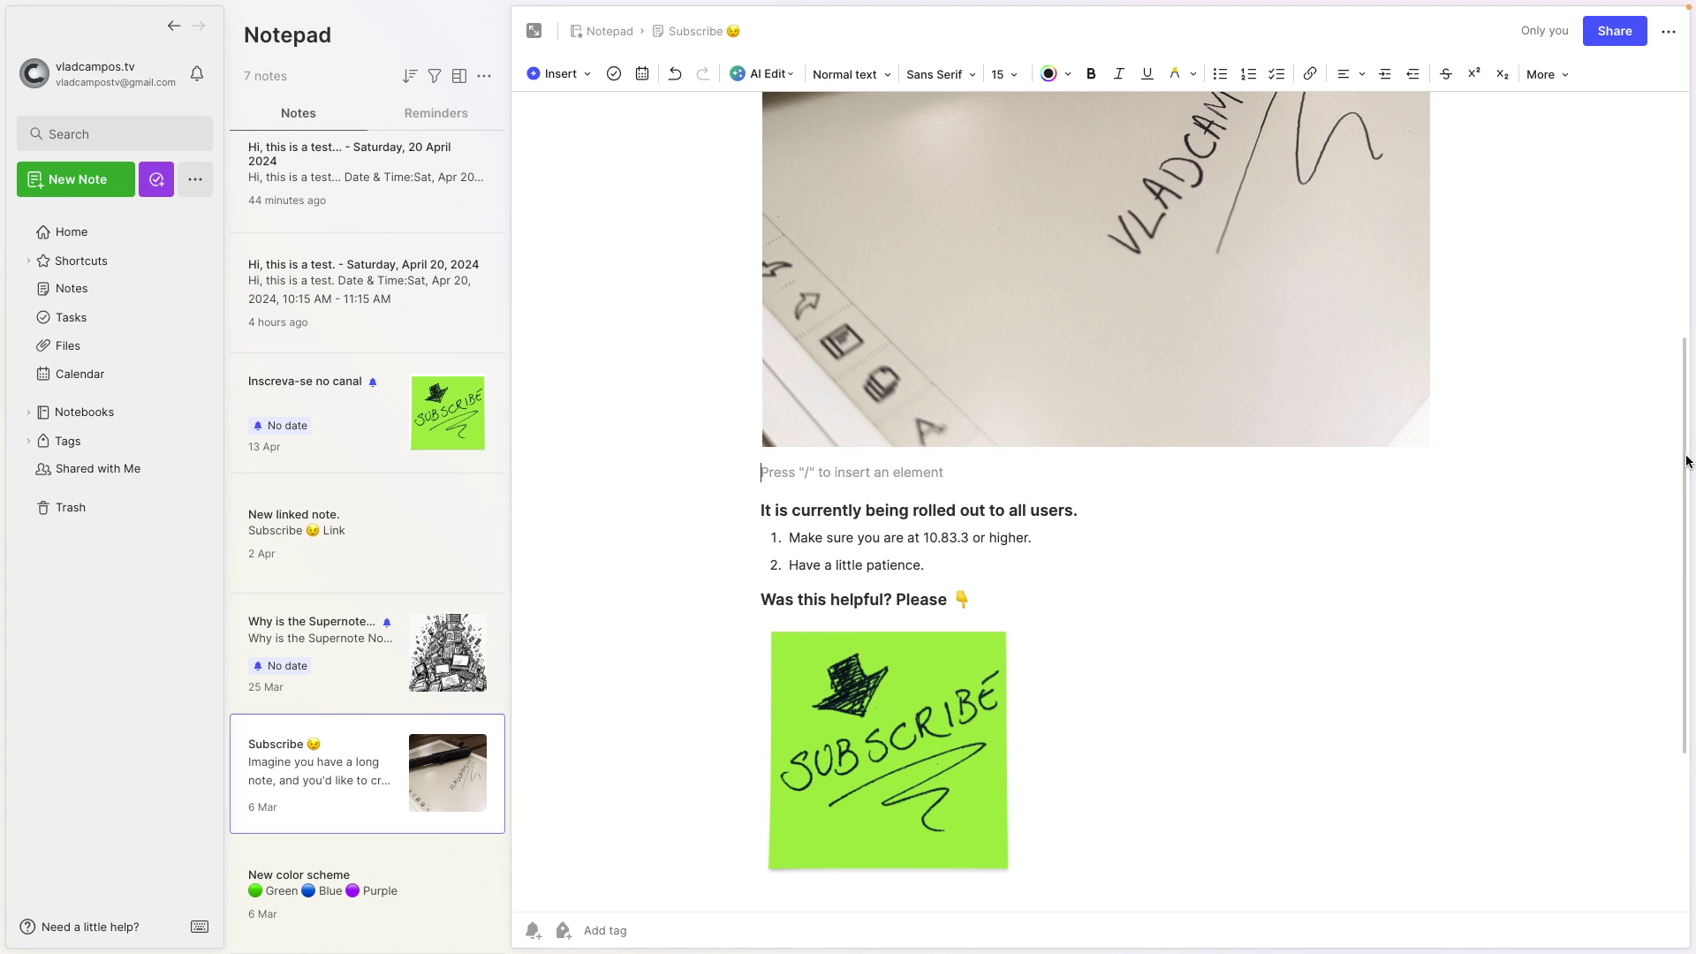
scroll(1682, 460, up, 2)
scroll(1096, 495, up, 3)
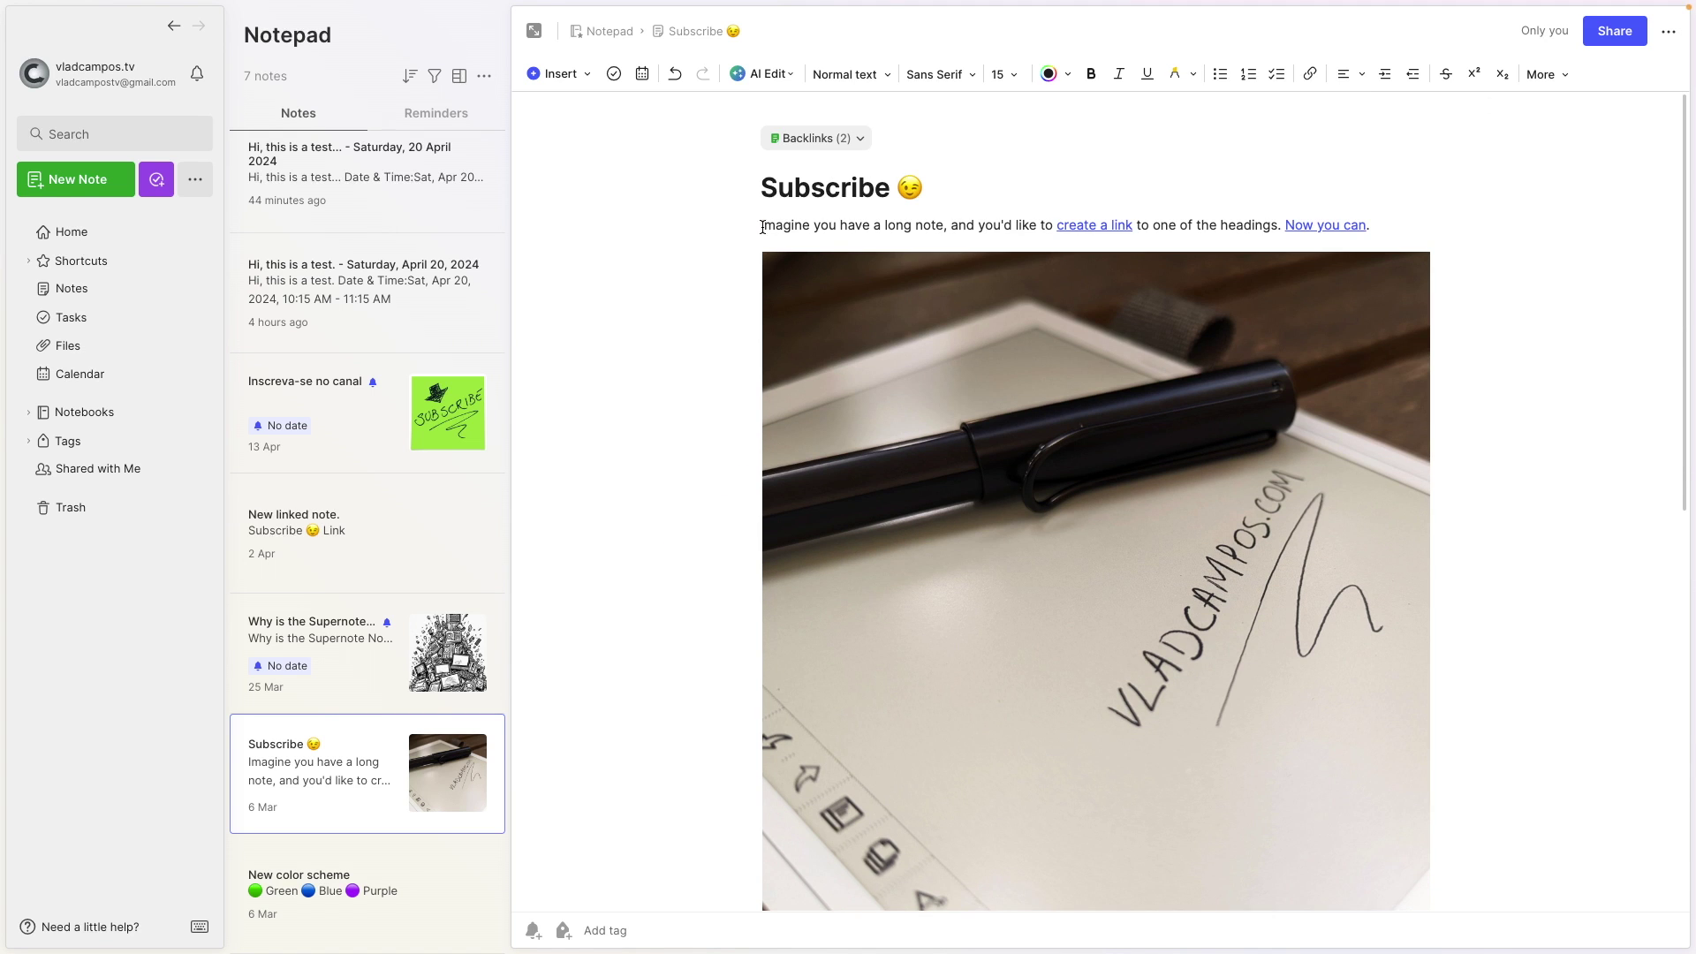
key(Return)
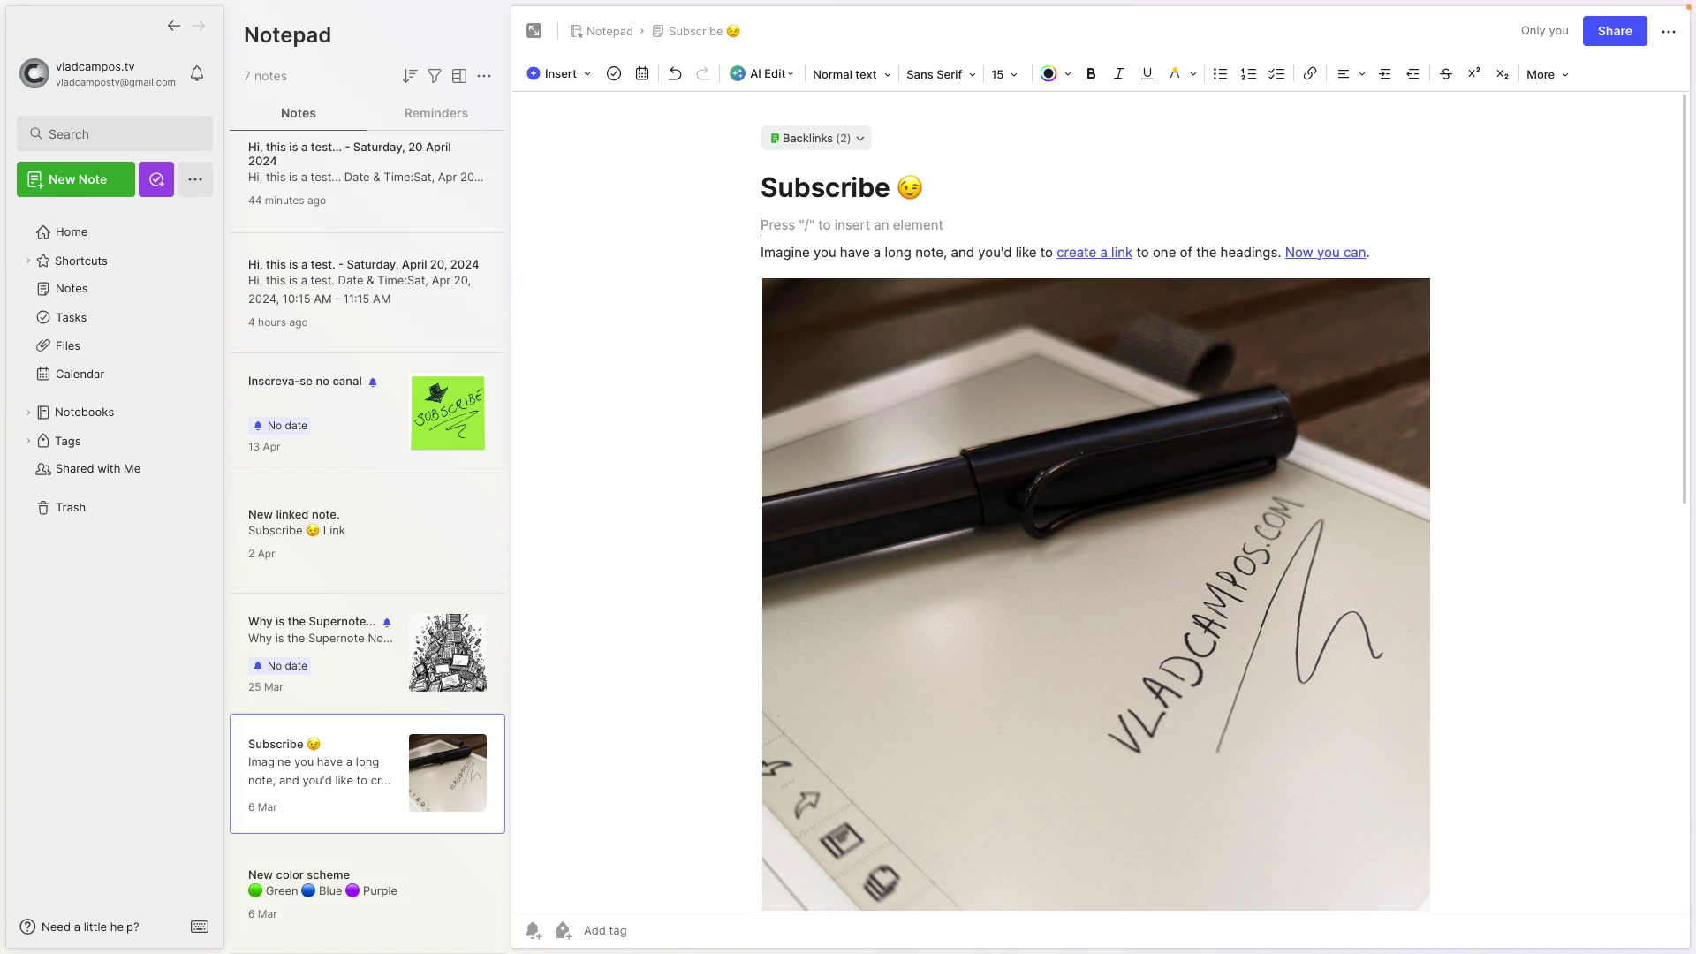
- Insert a Table of Contents of the note's headings using /ta
click(554, 73)
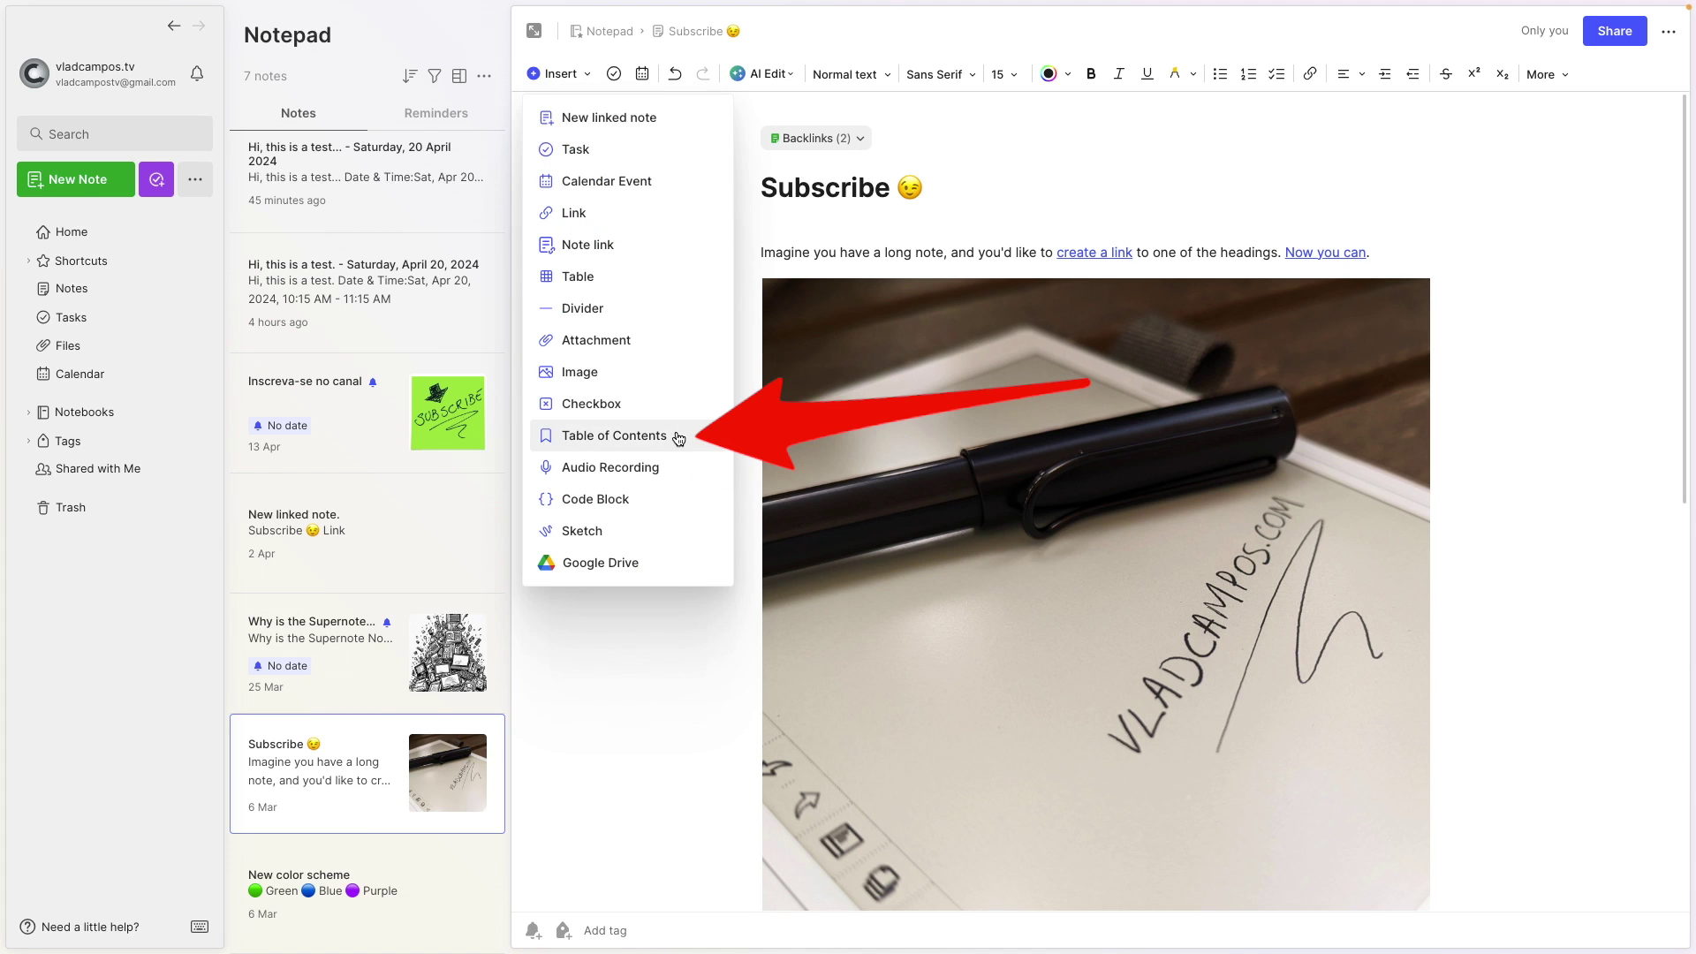
click(800, 226)
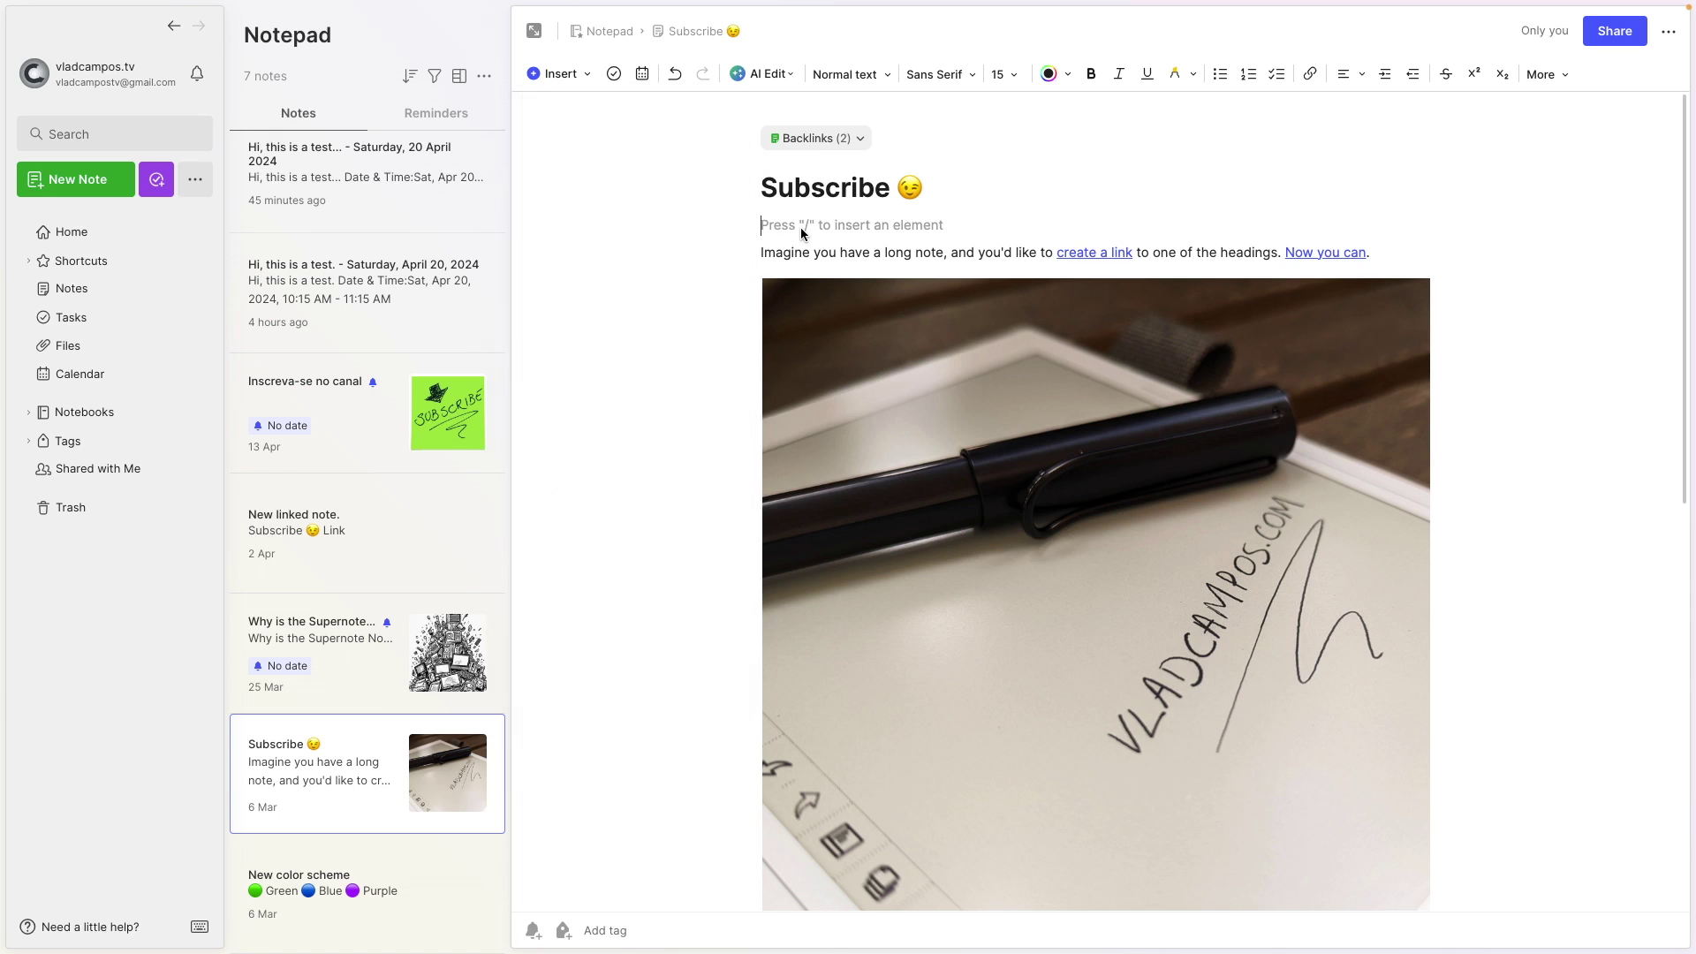
text(/ta)
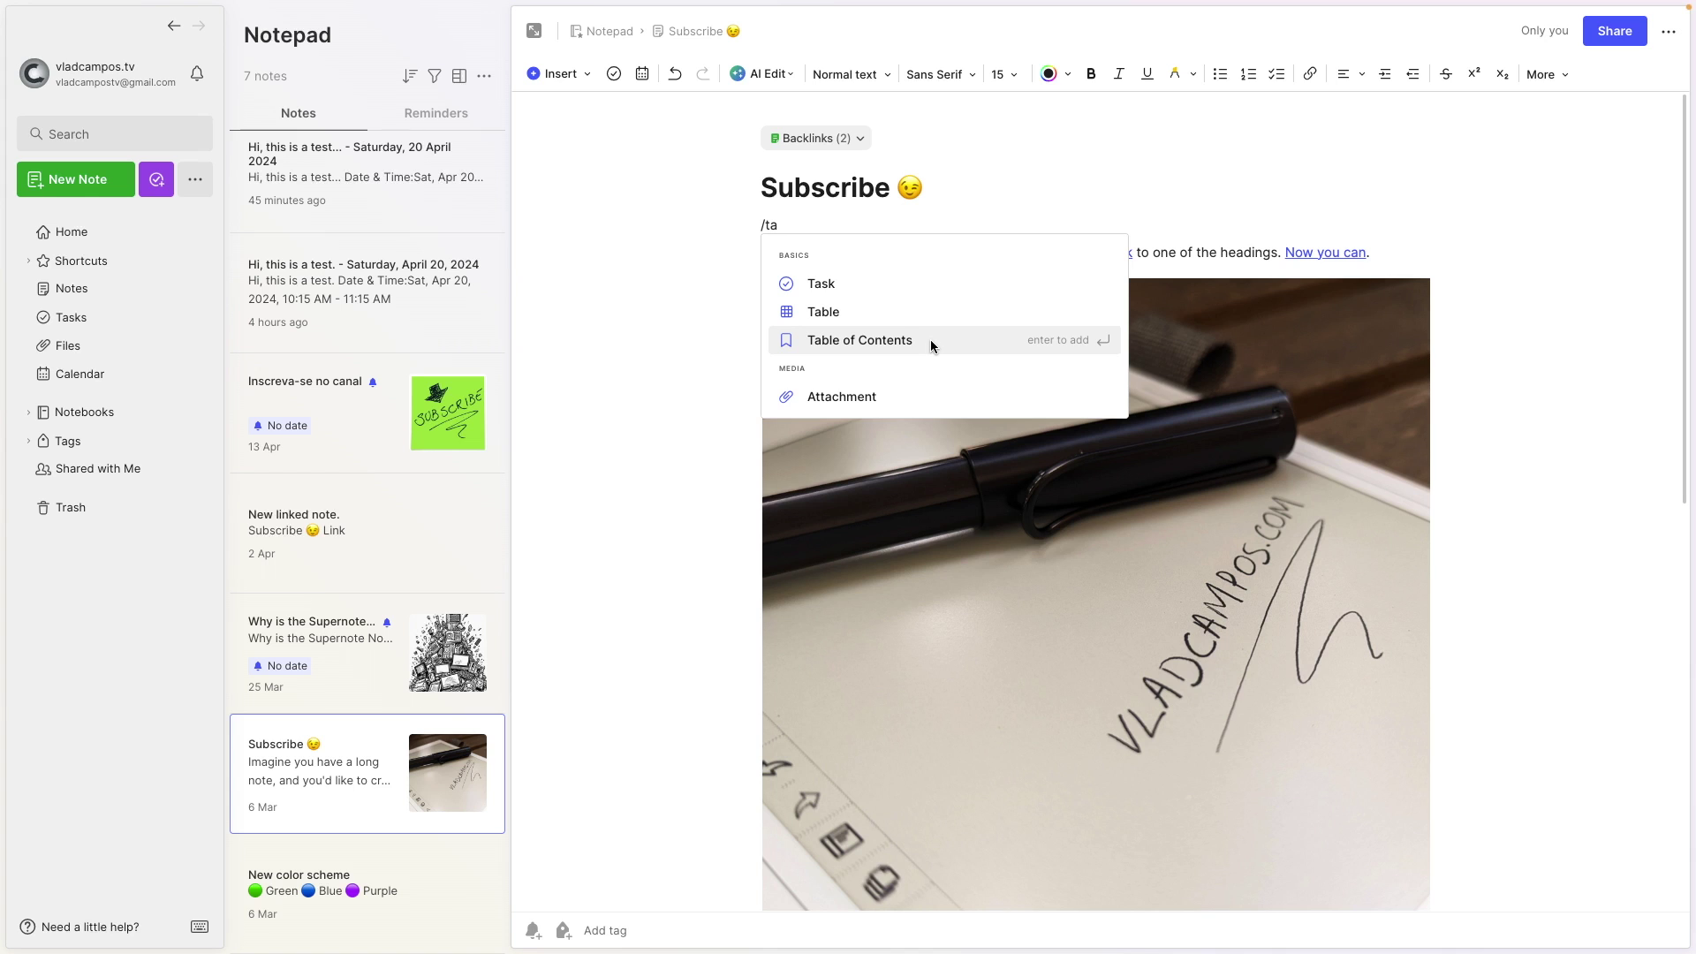
click(930, 342)
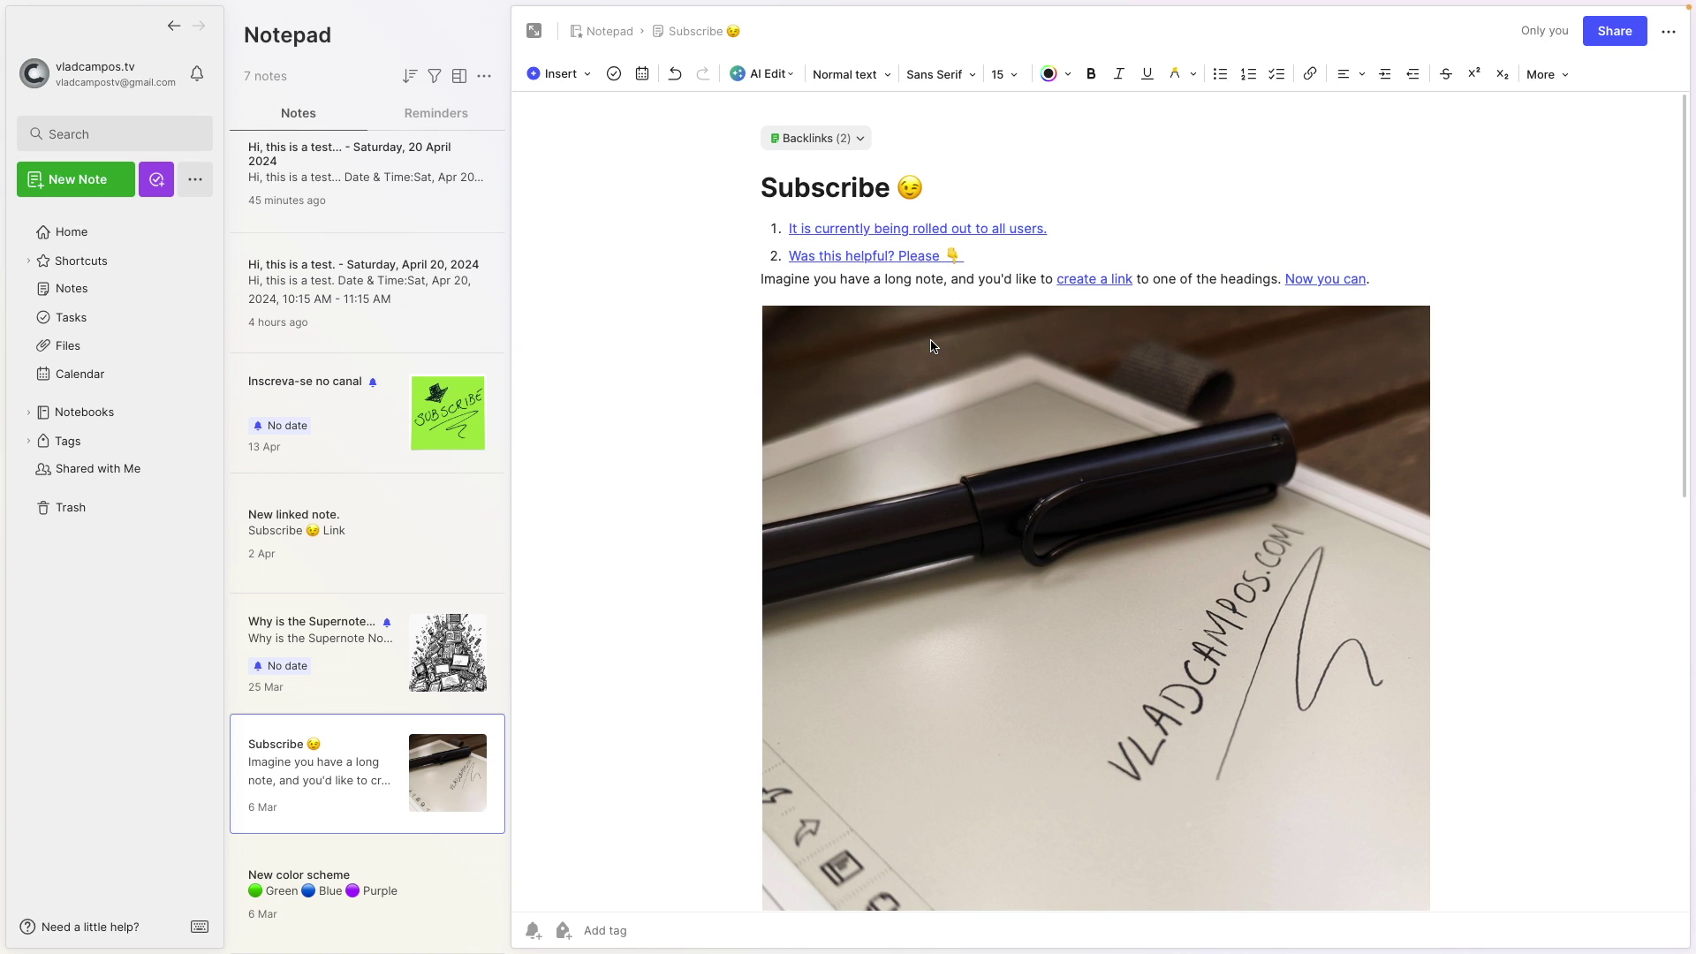
- Add a --- divider line below the table of contents
key(Return)
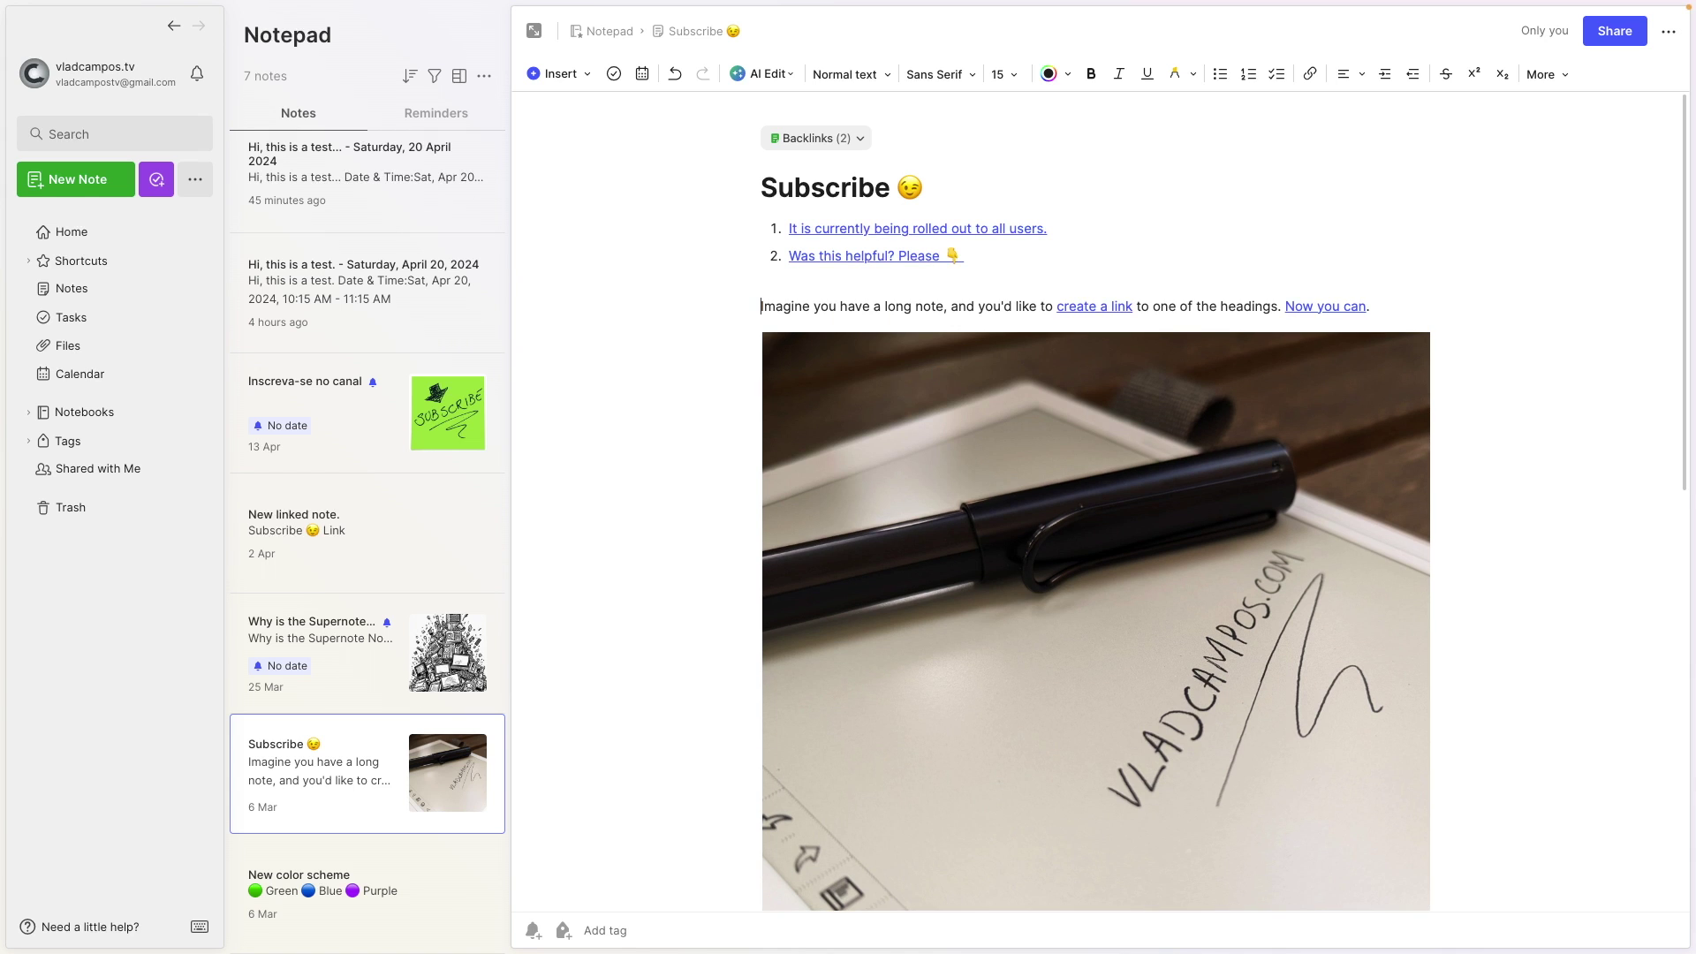
click(761, 278)
text(---)
key(Return)
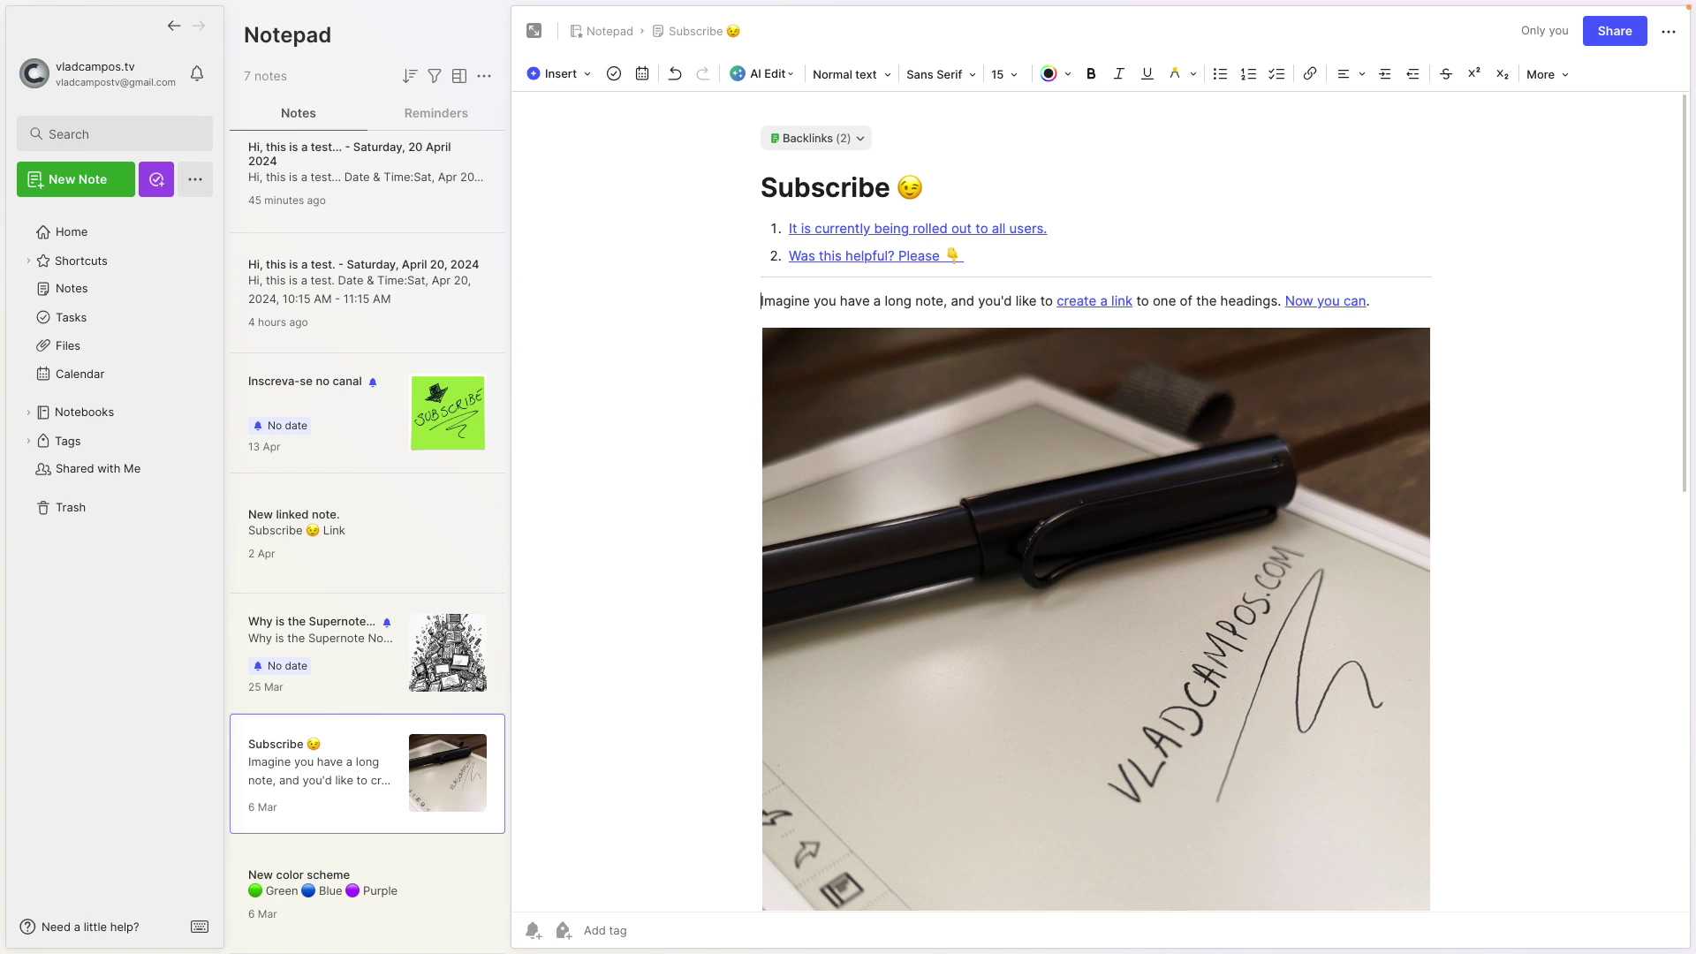
- Glance at the Insert menu without adding anything, then jump to the first contents heading
click(587, 75)
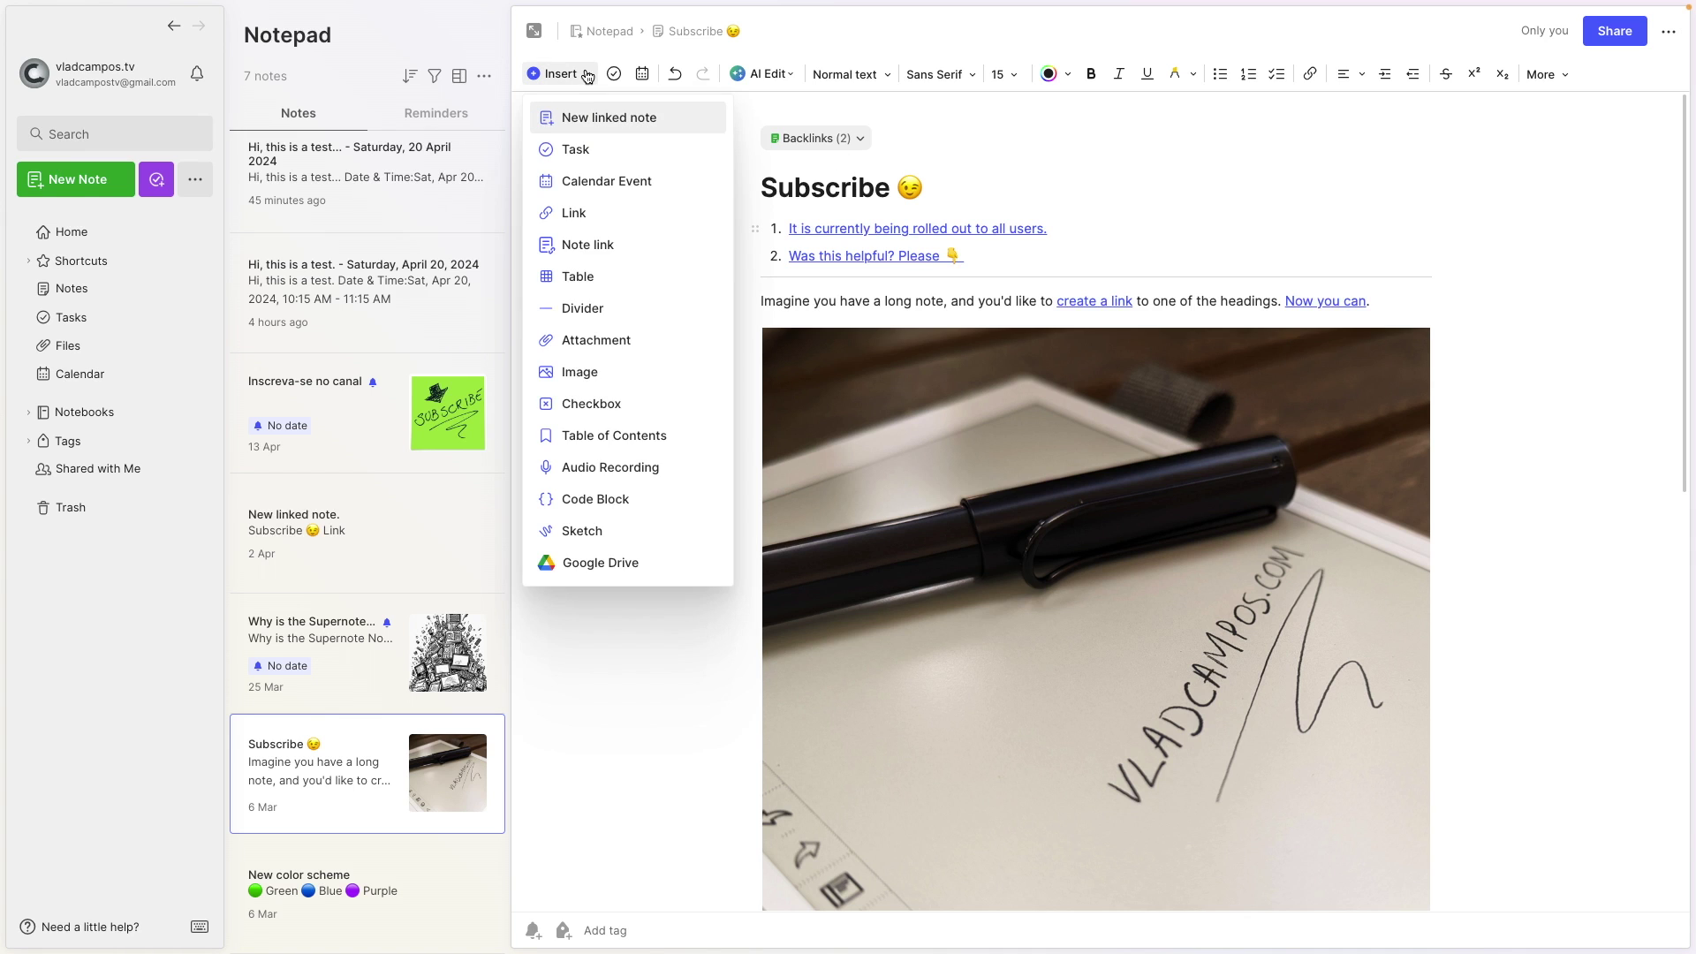
click(946, 298)
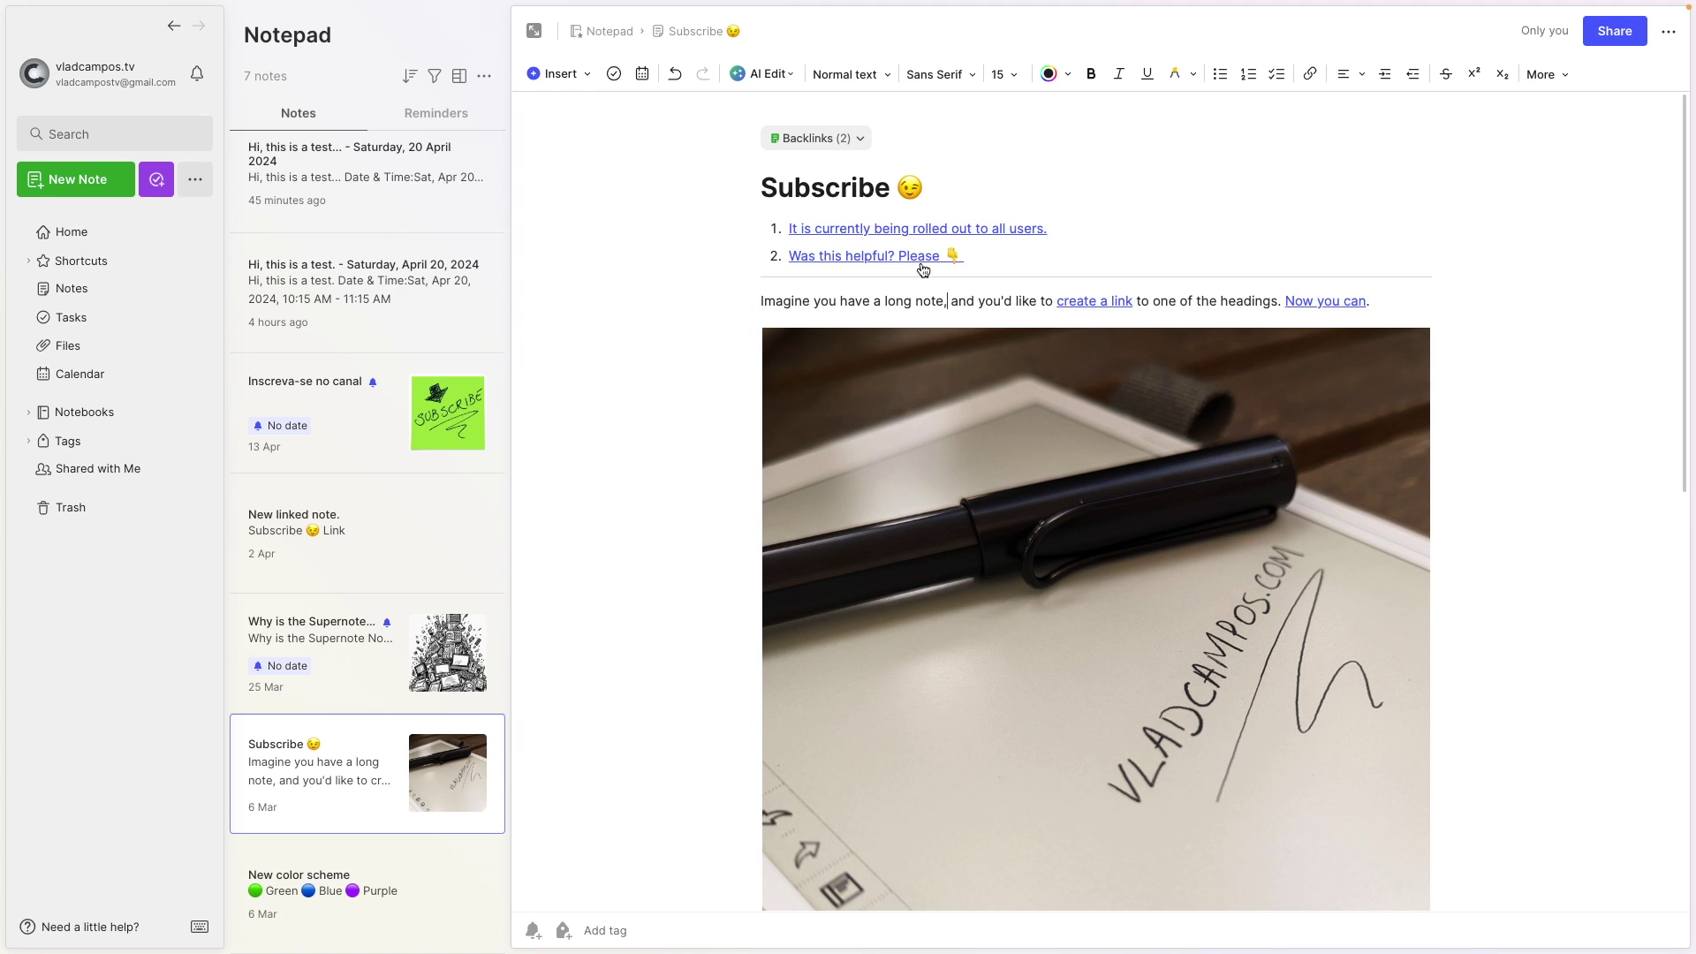
click(896, 231)
click(896, 231)
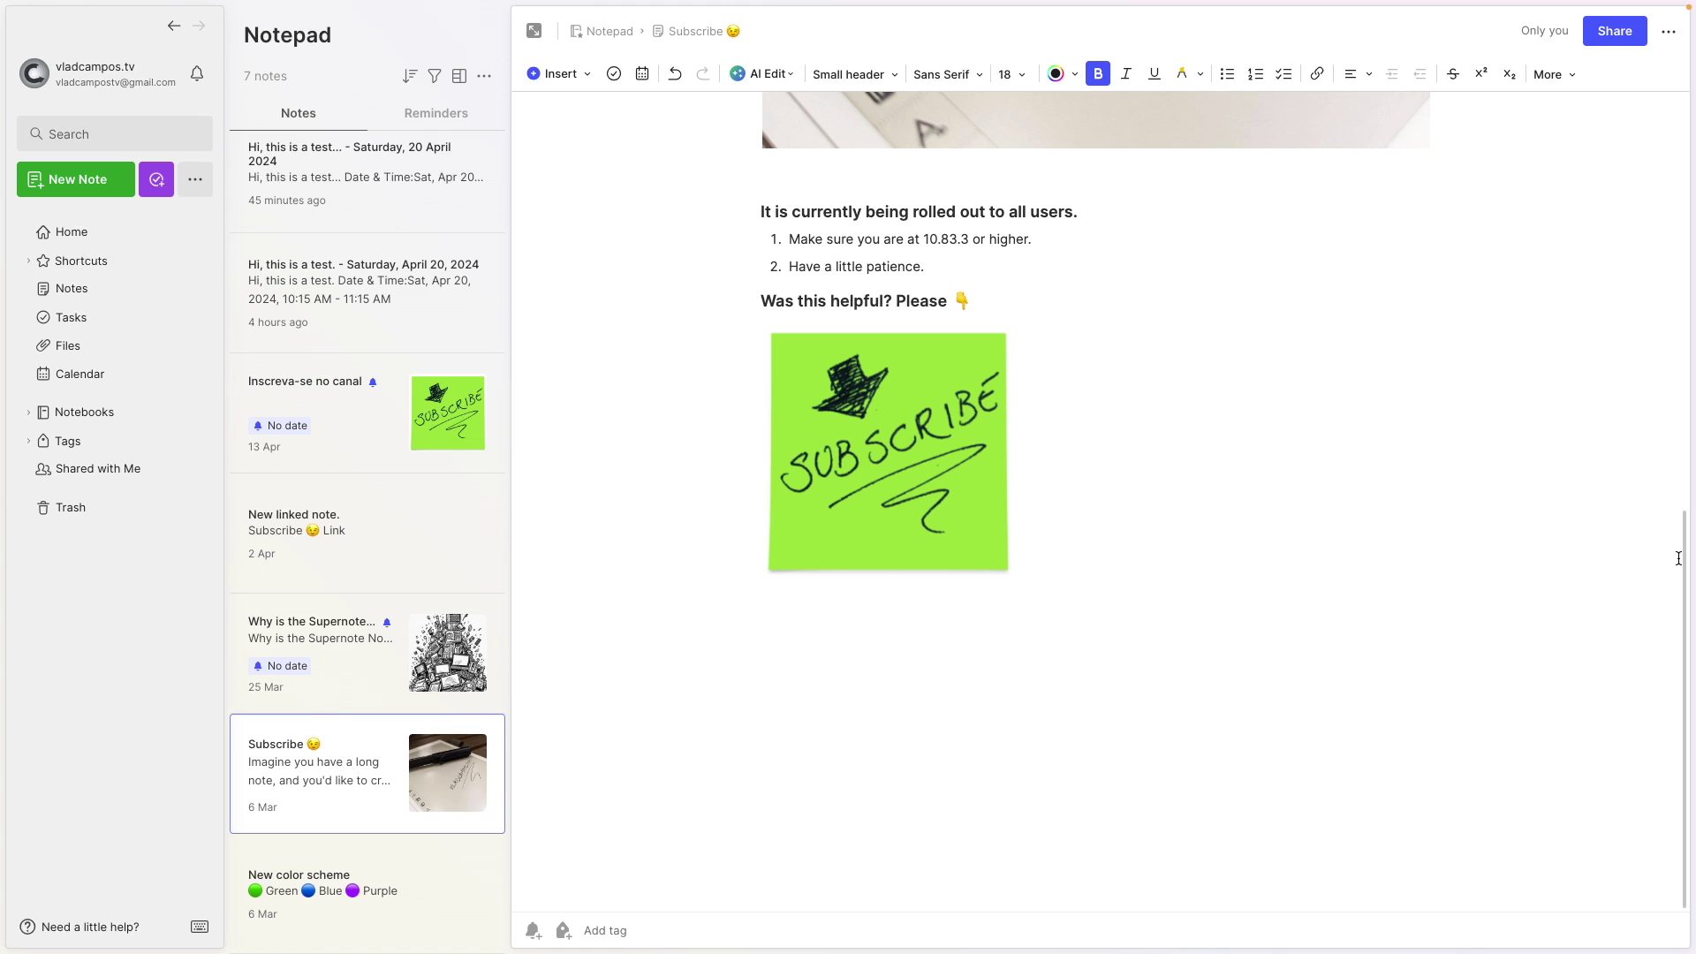
- Scroll back to the table of contents and jump to the 'Was this helpful? Please 👇' heading
scroll(1686, 559, up, 10)
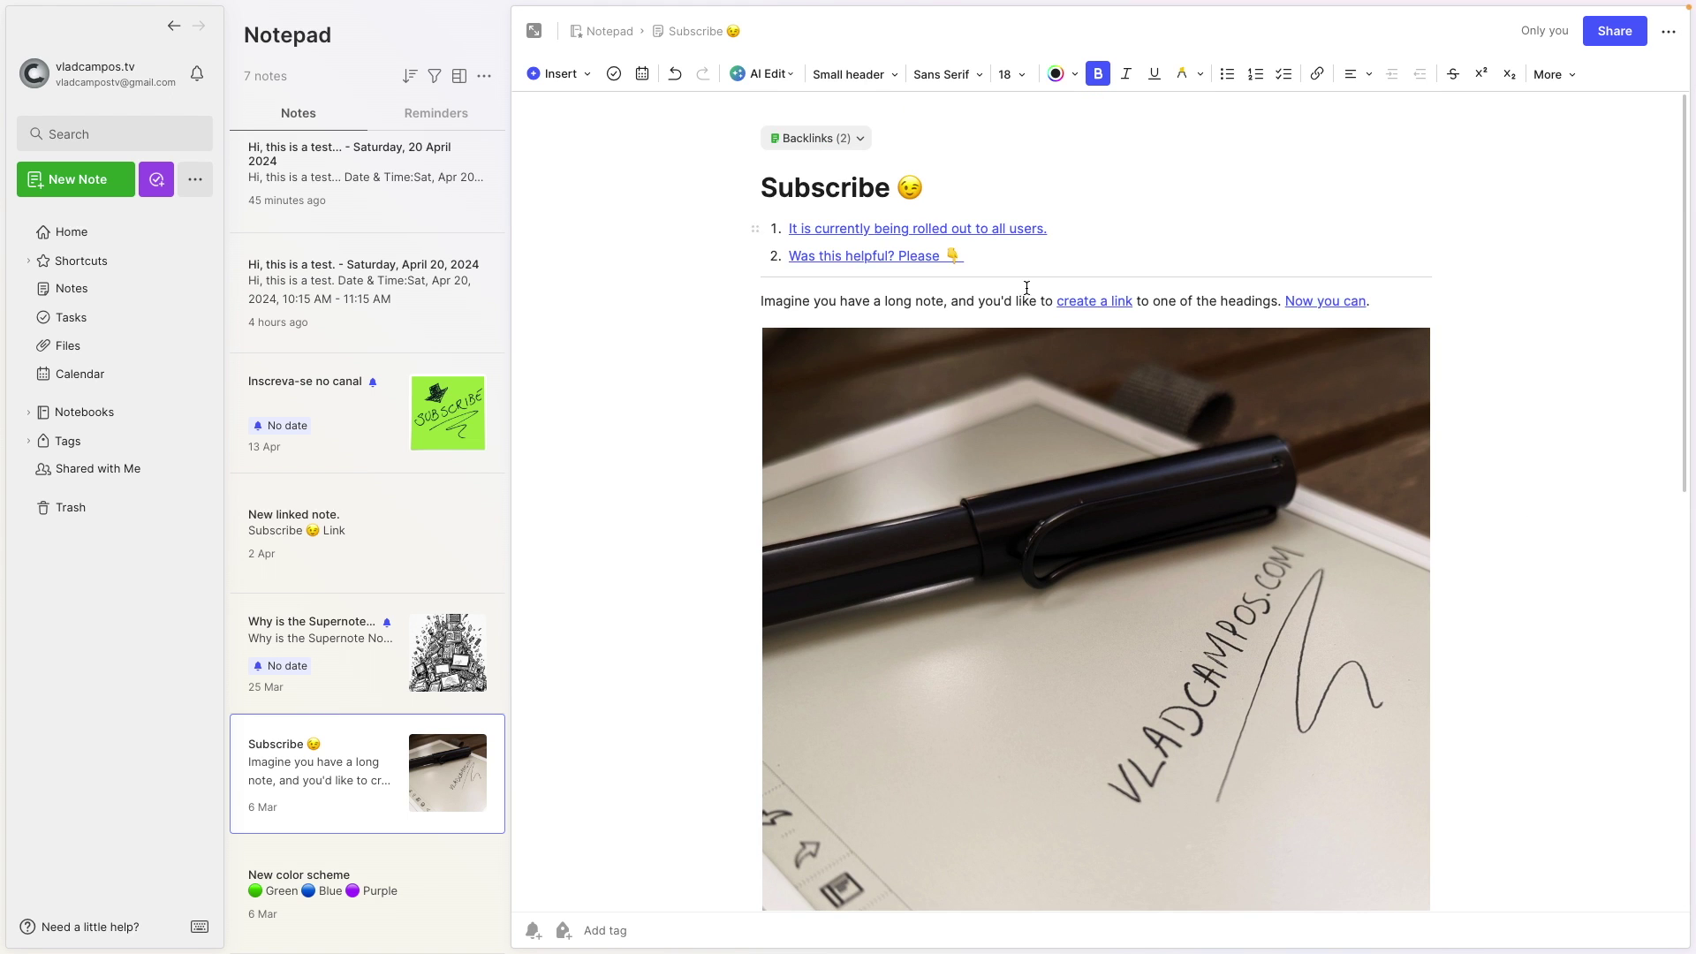
click(846, 258)
click(846, 257)
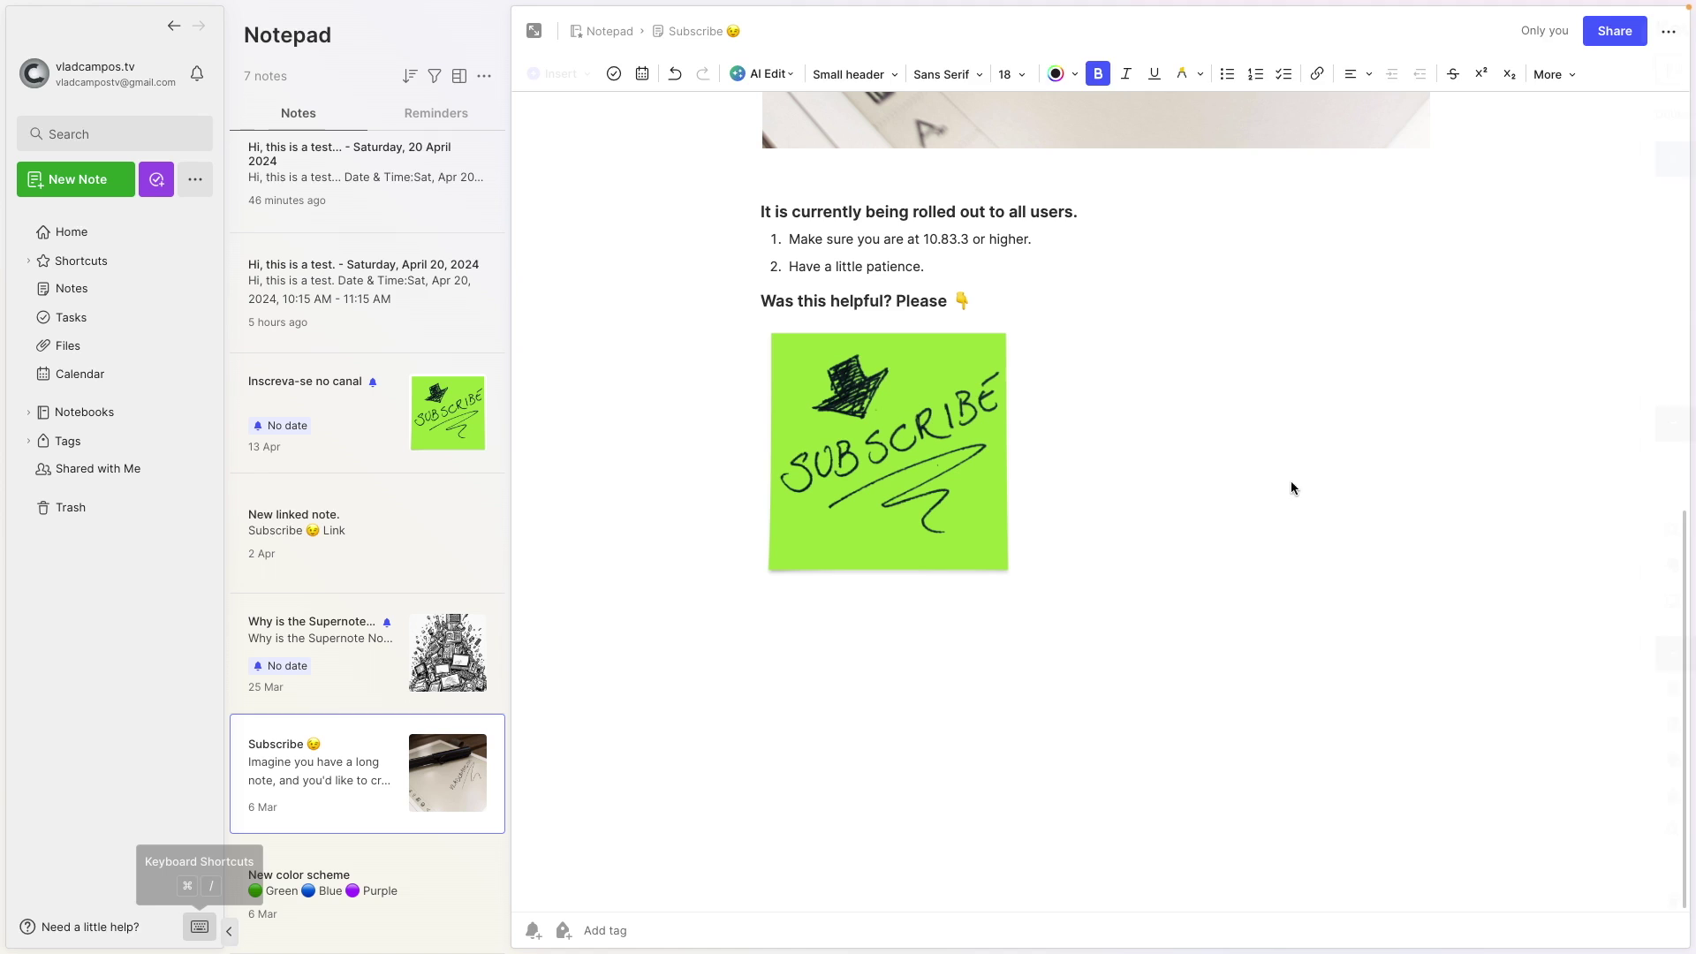
key(super+slash)
text(n)
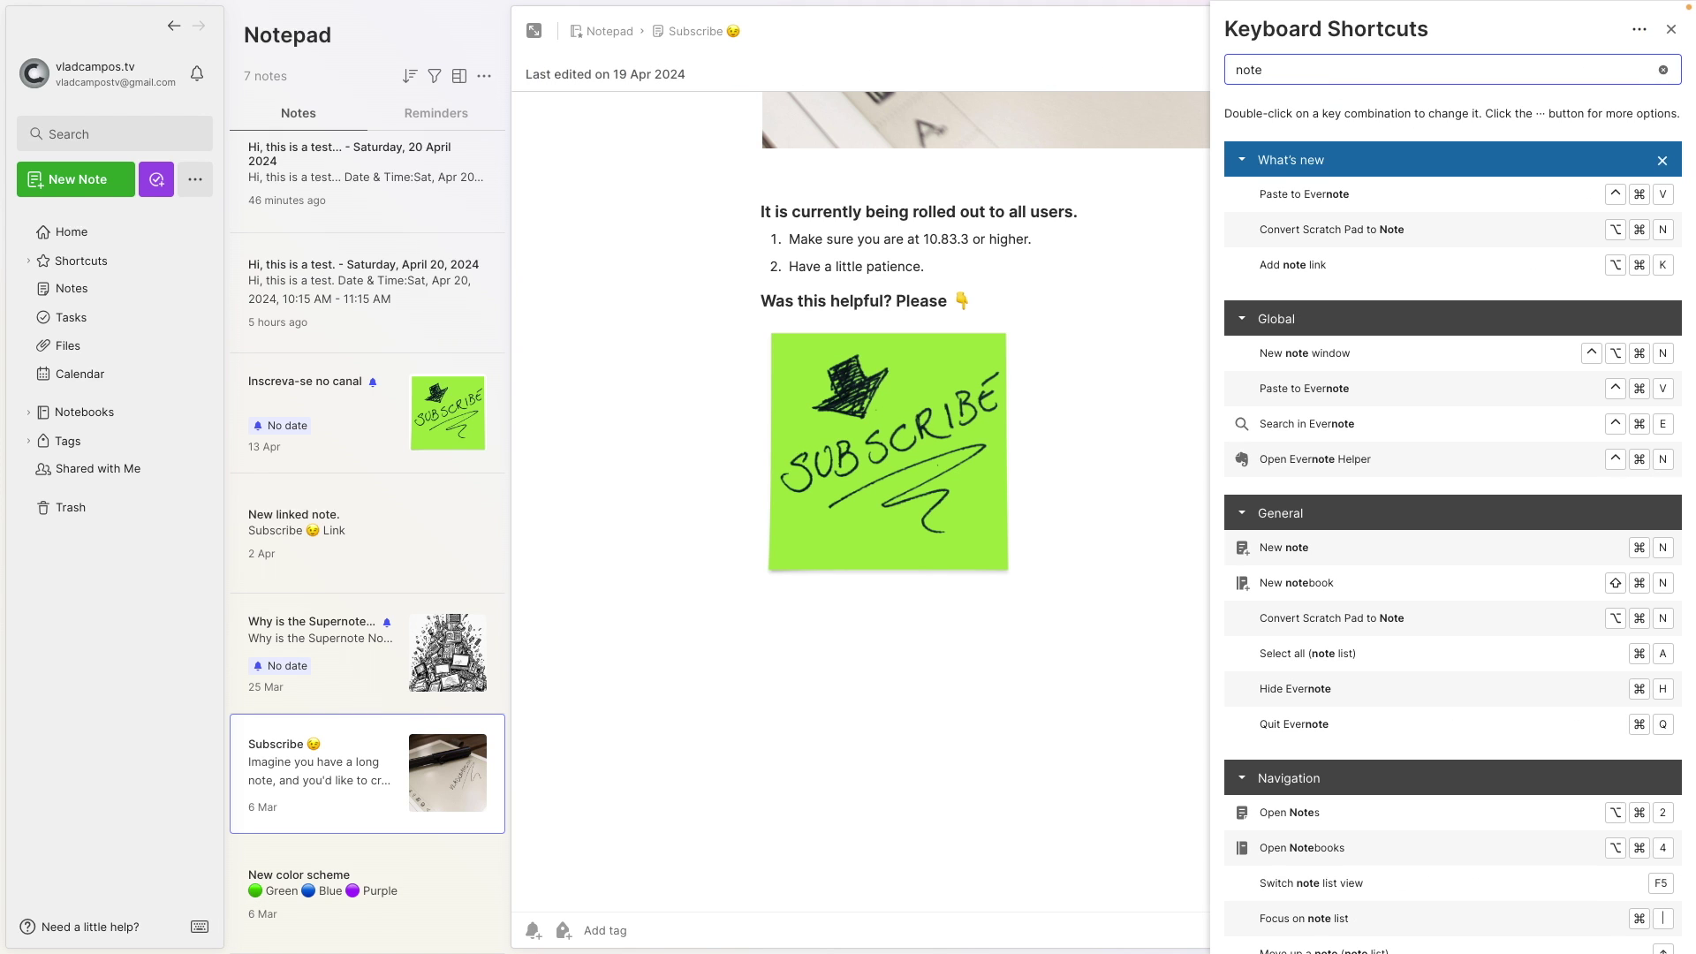
key(BackSpace)
text(t)
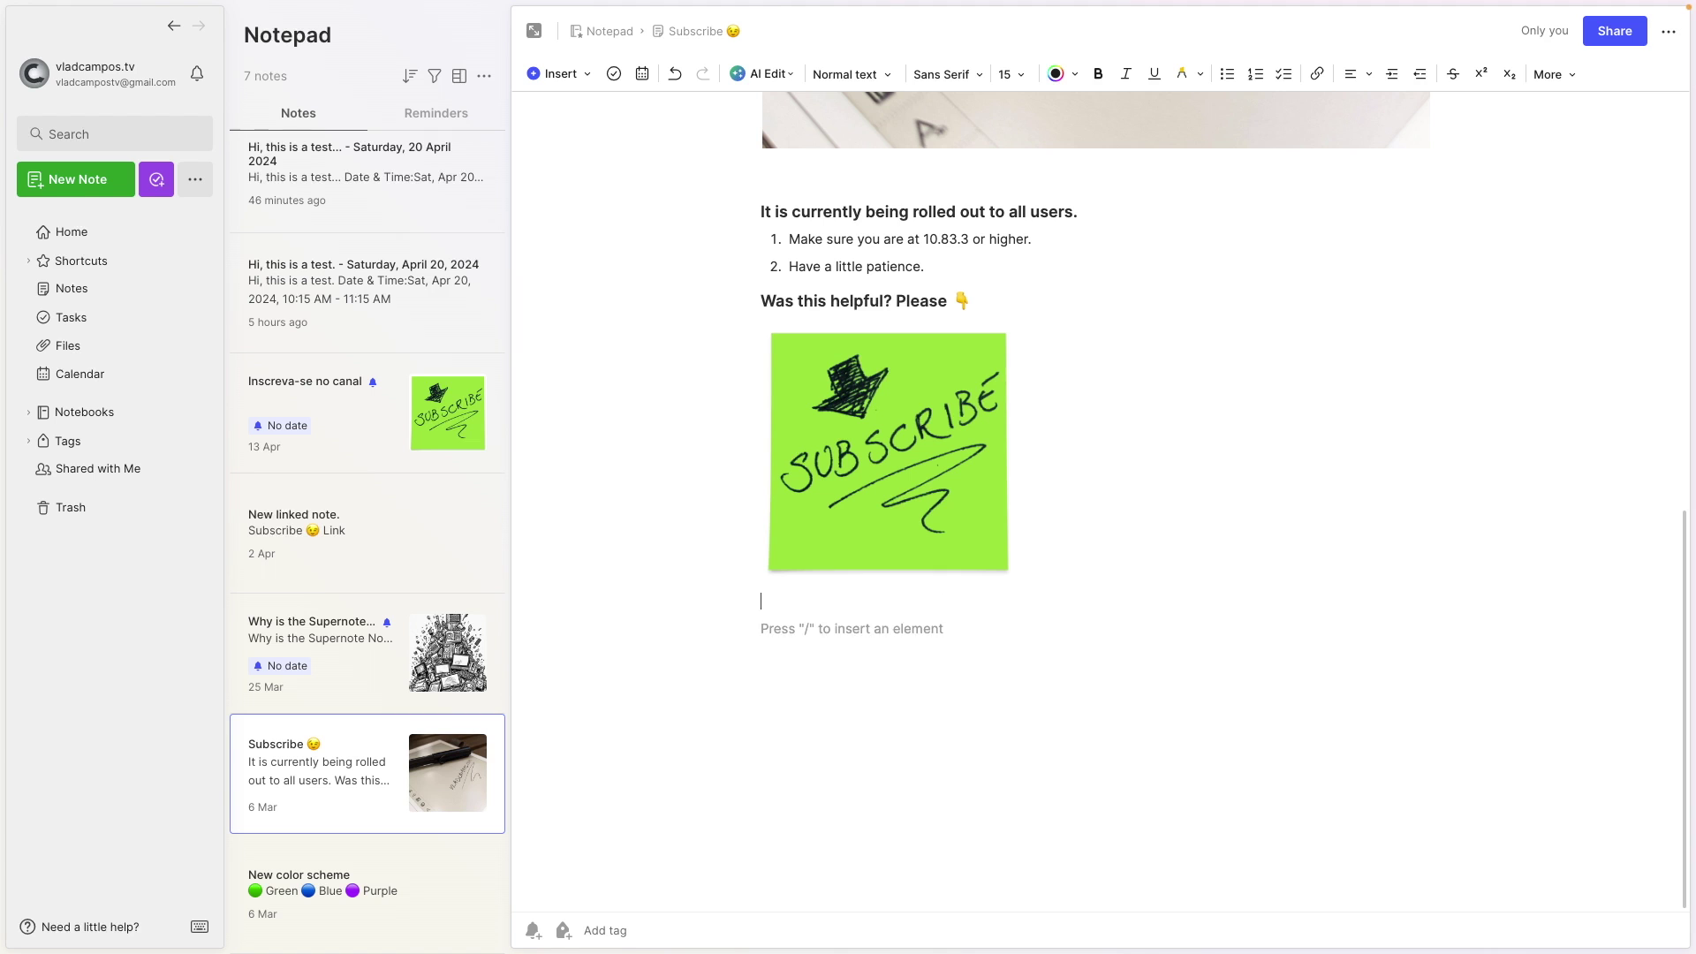
key(BackSpace)
key(shift+Up)
key(shift+Up)
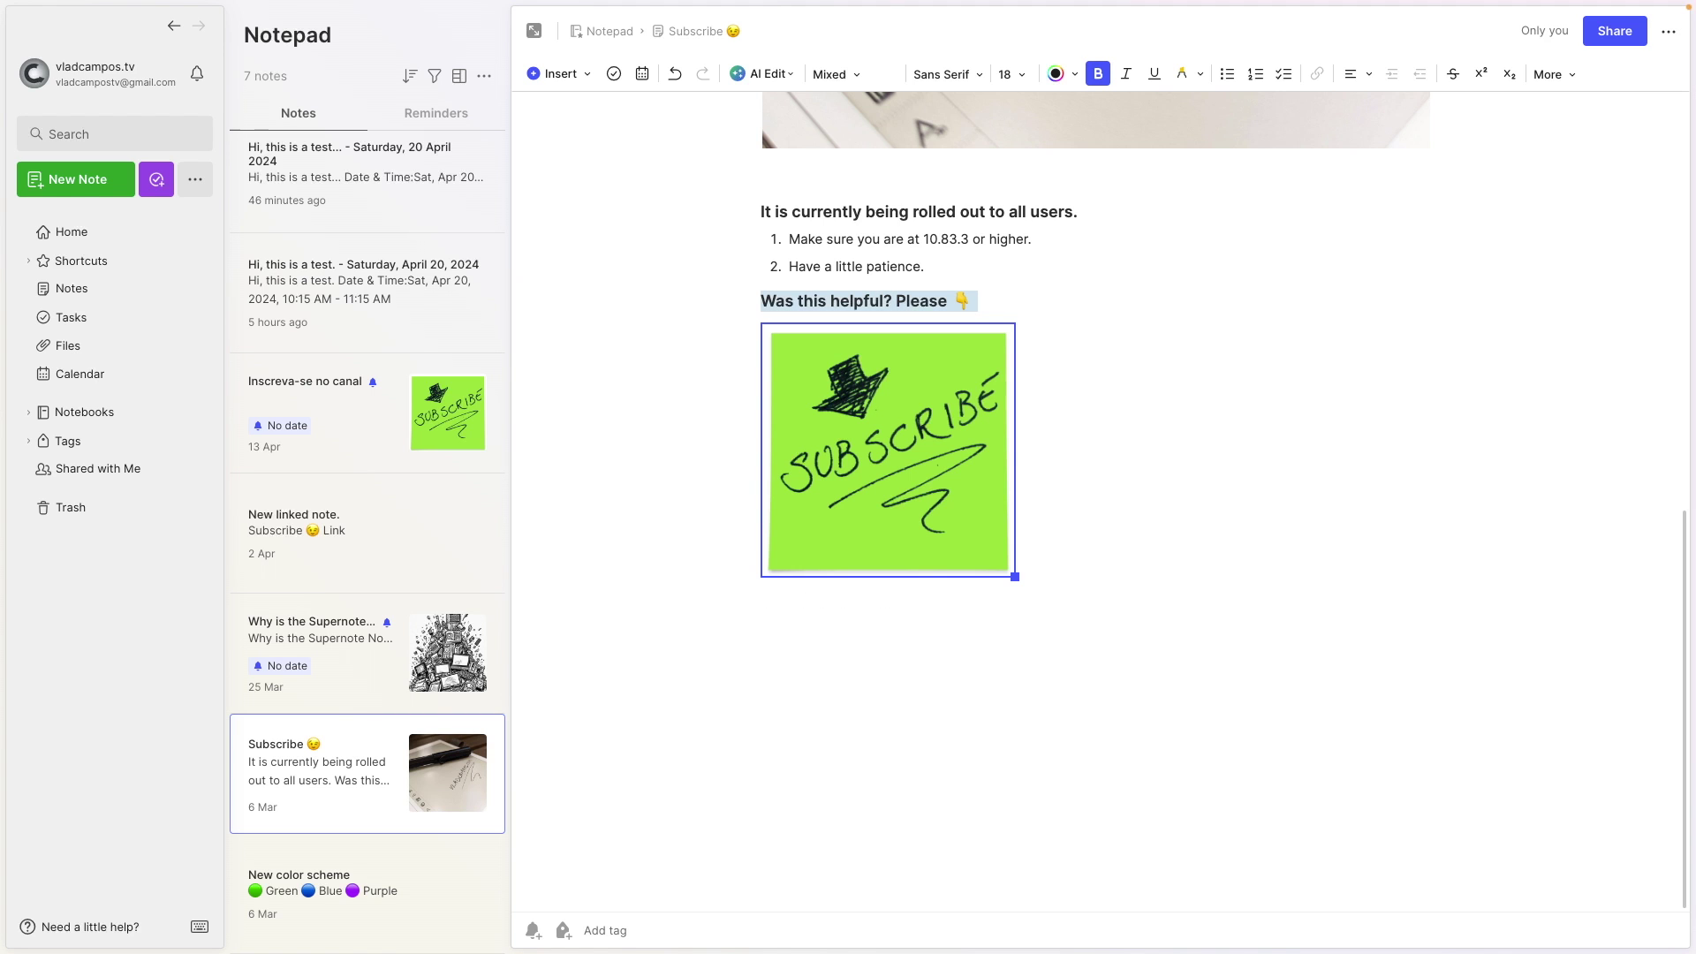
click(851, 601)
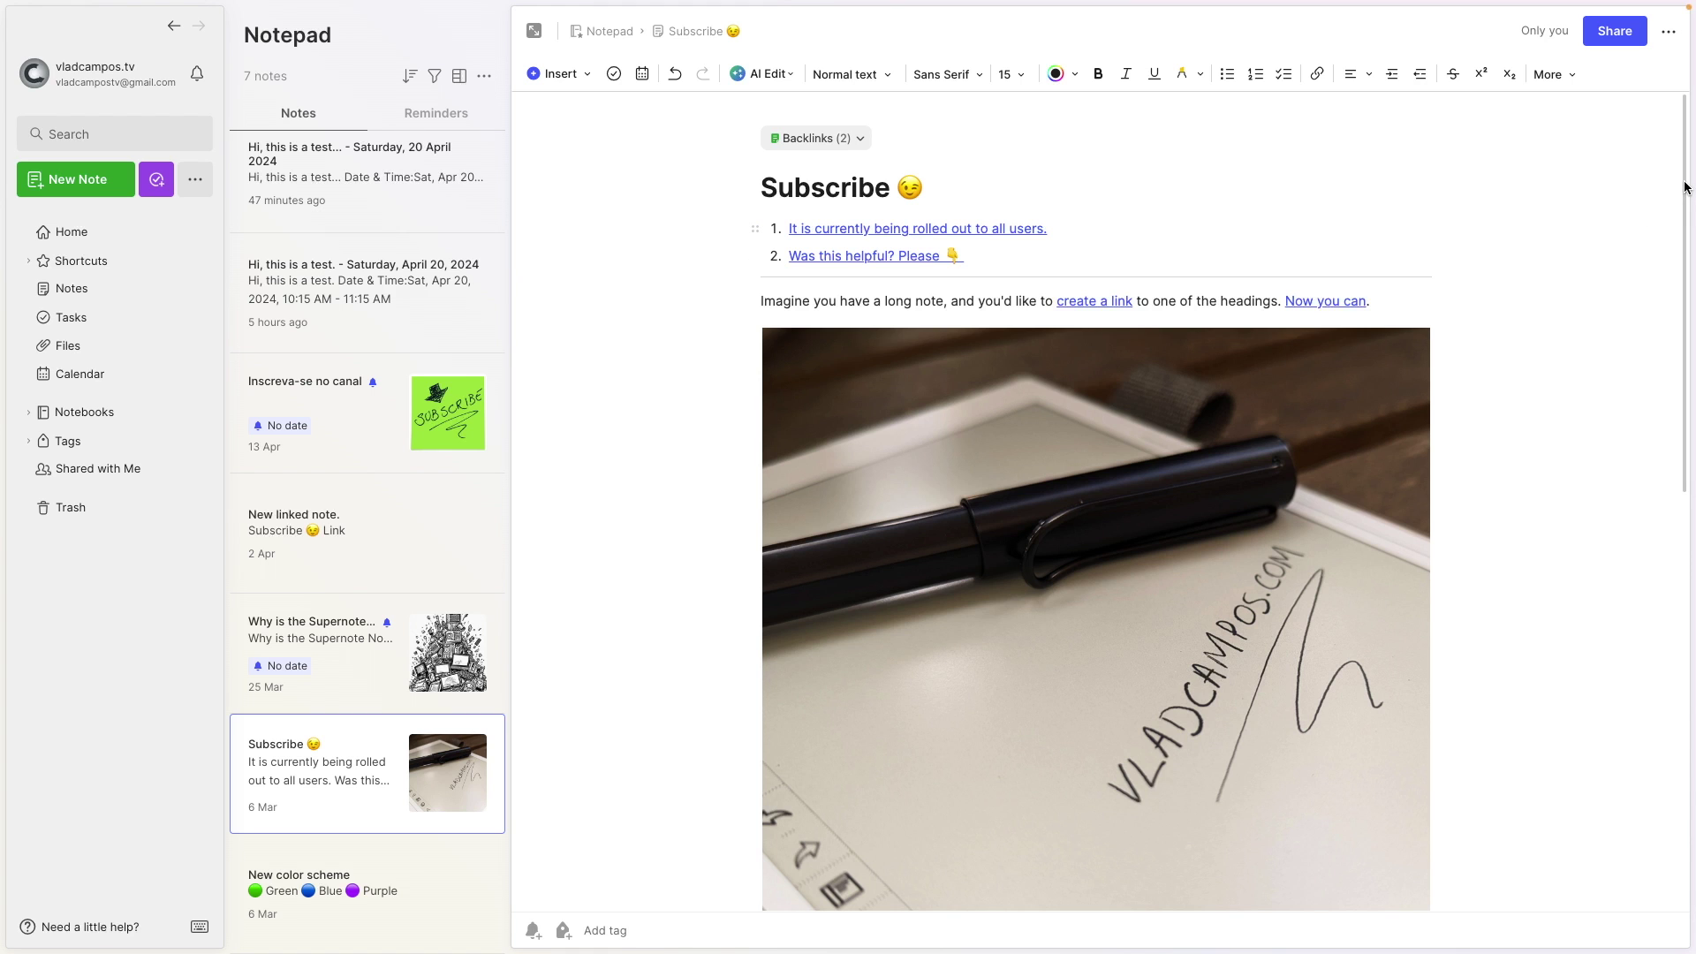
drag(1682, 187, 1666, 364)
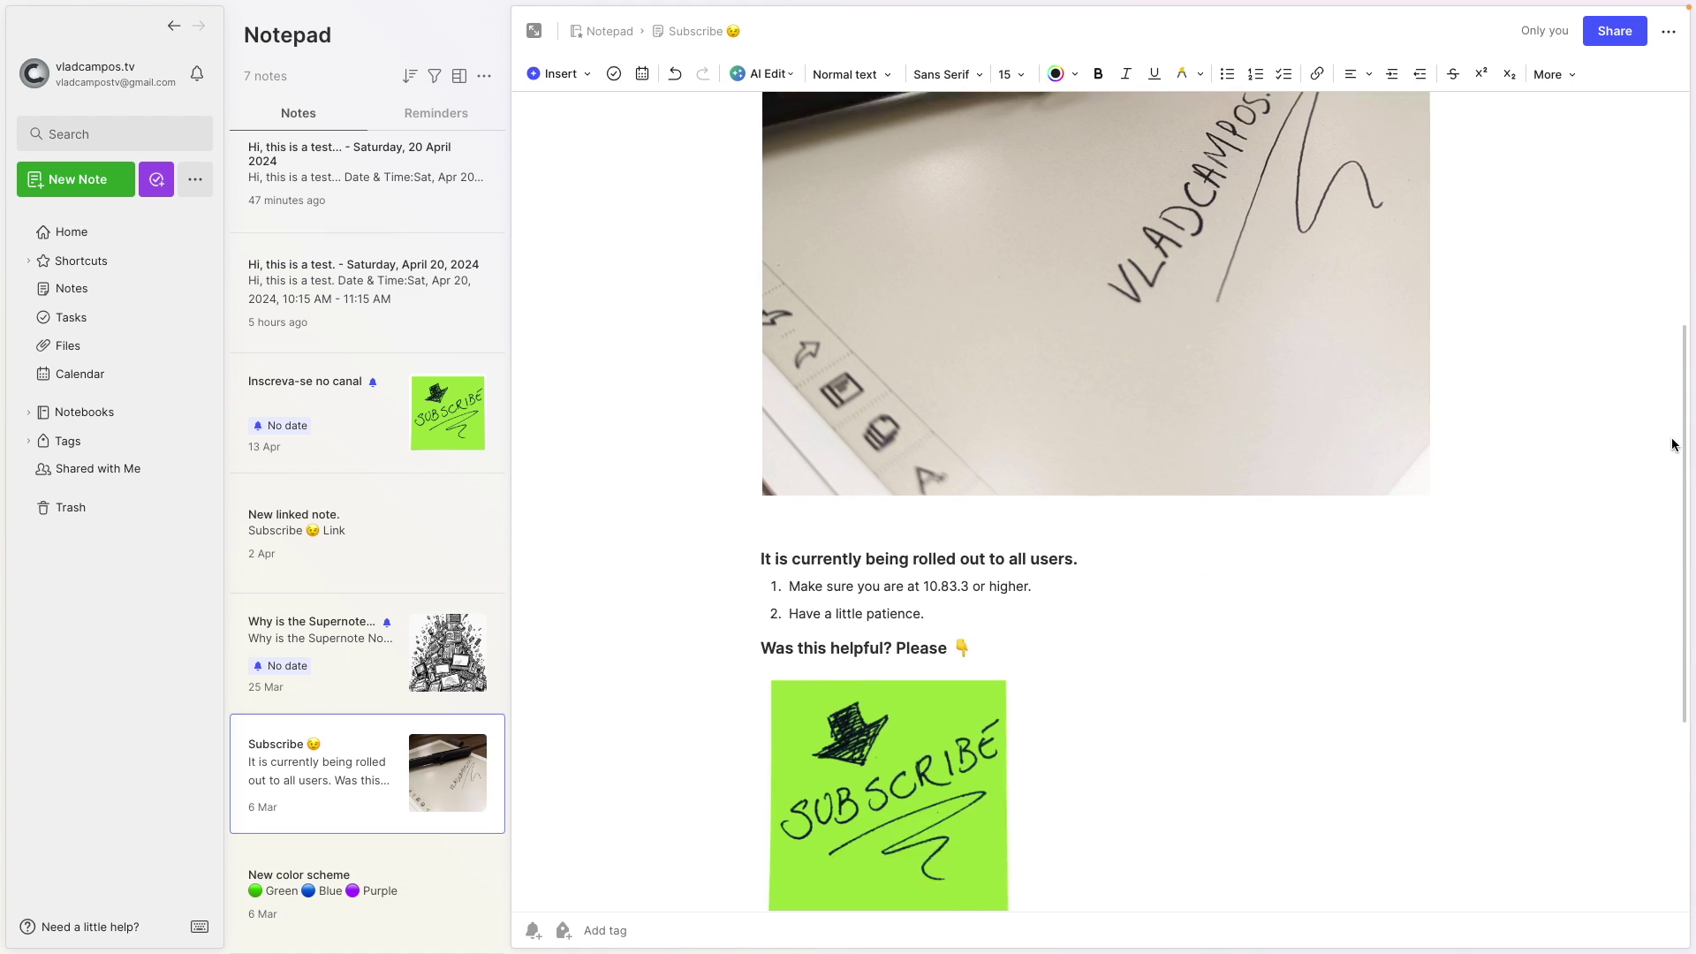
scroll(1674, 444, down, 2)
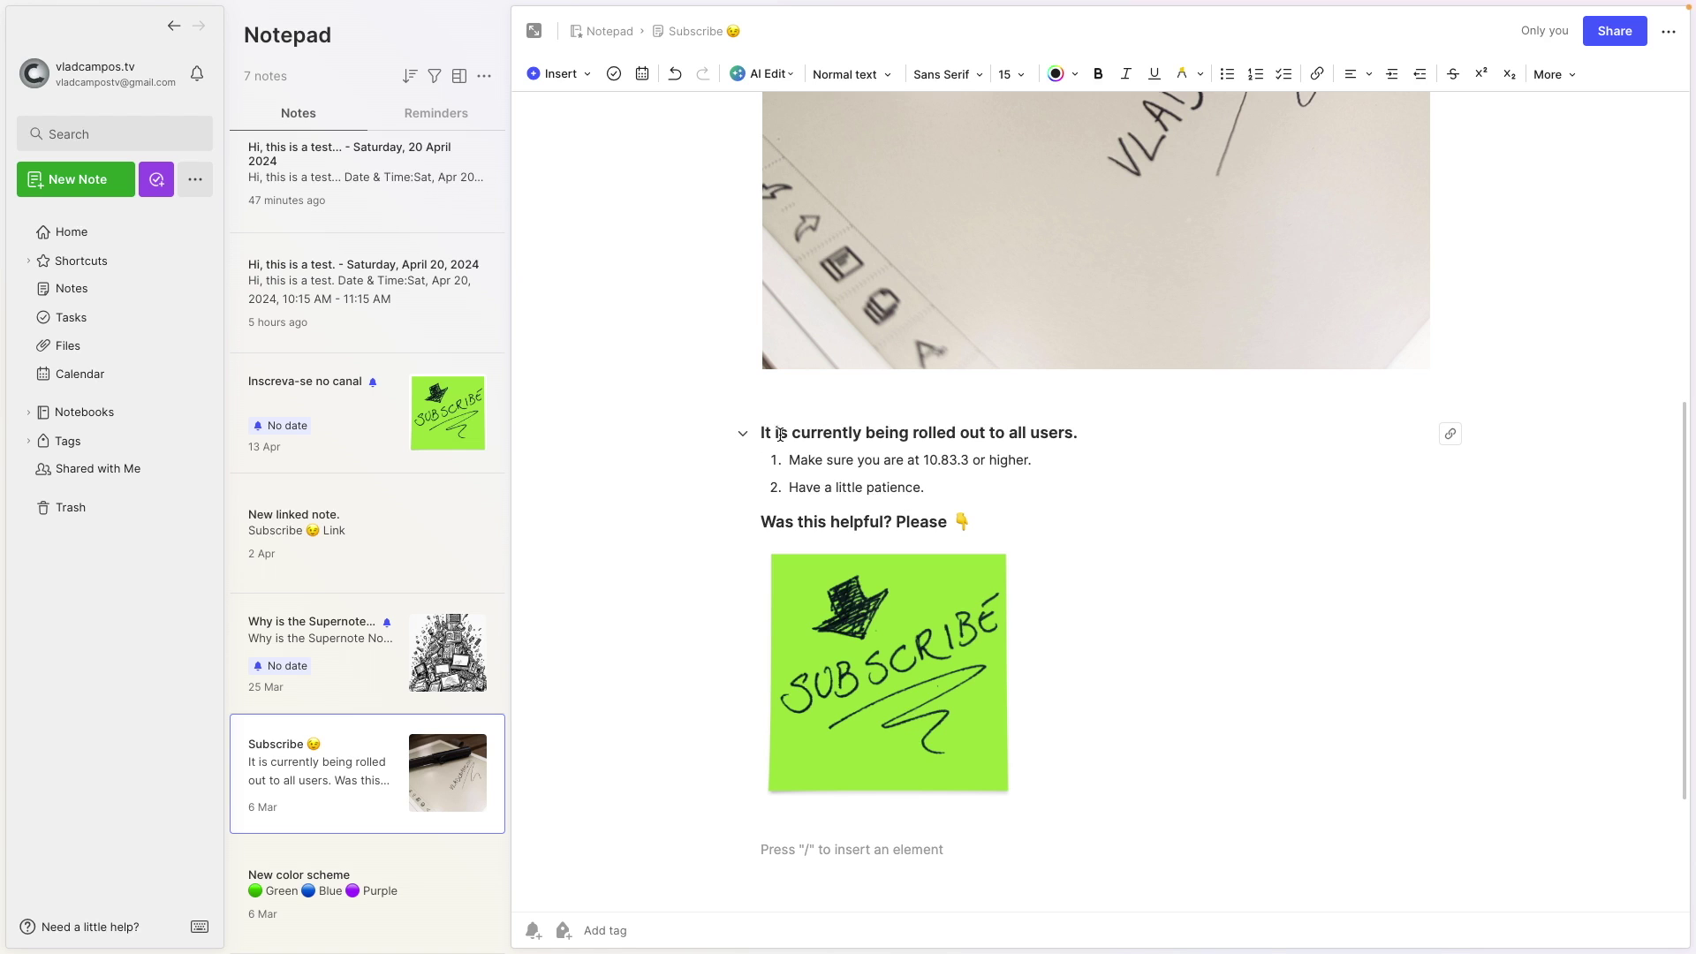
click(742, 435)
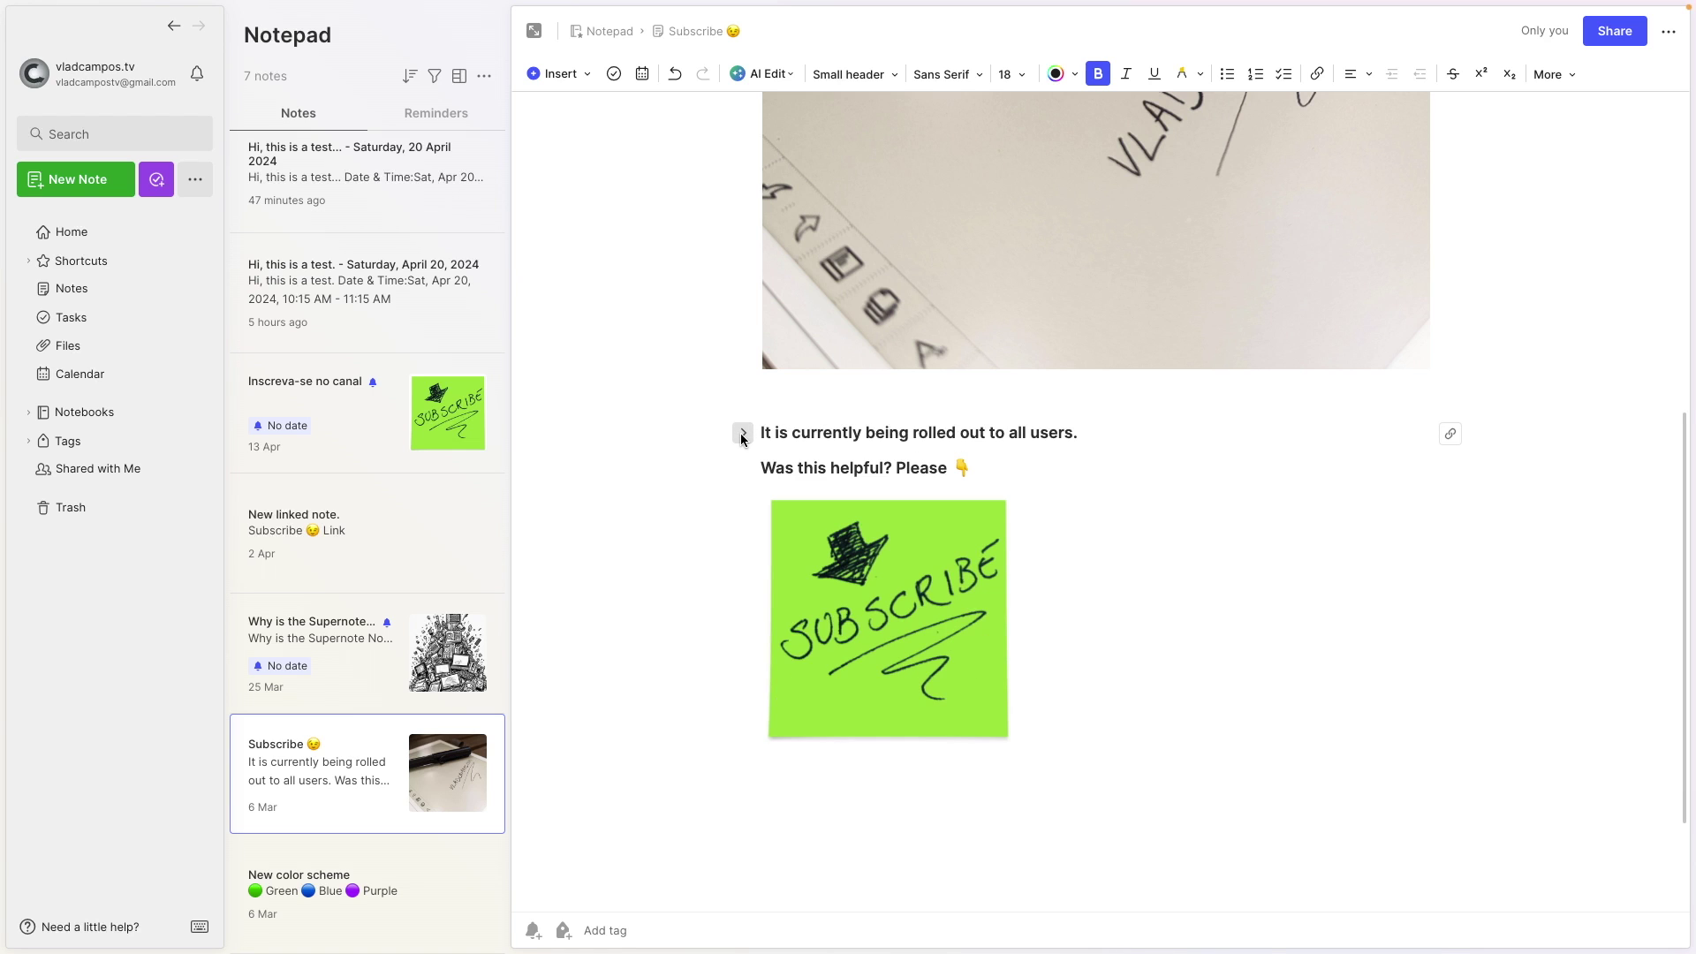
click(741, 434)
click(742, 434)
click(742, 434)
click(742, 434)
click(741, 435)
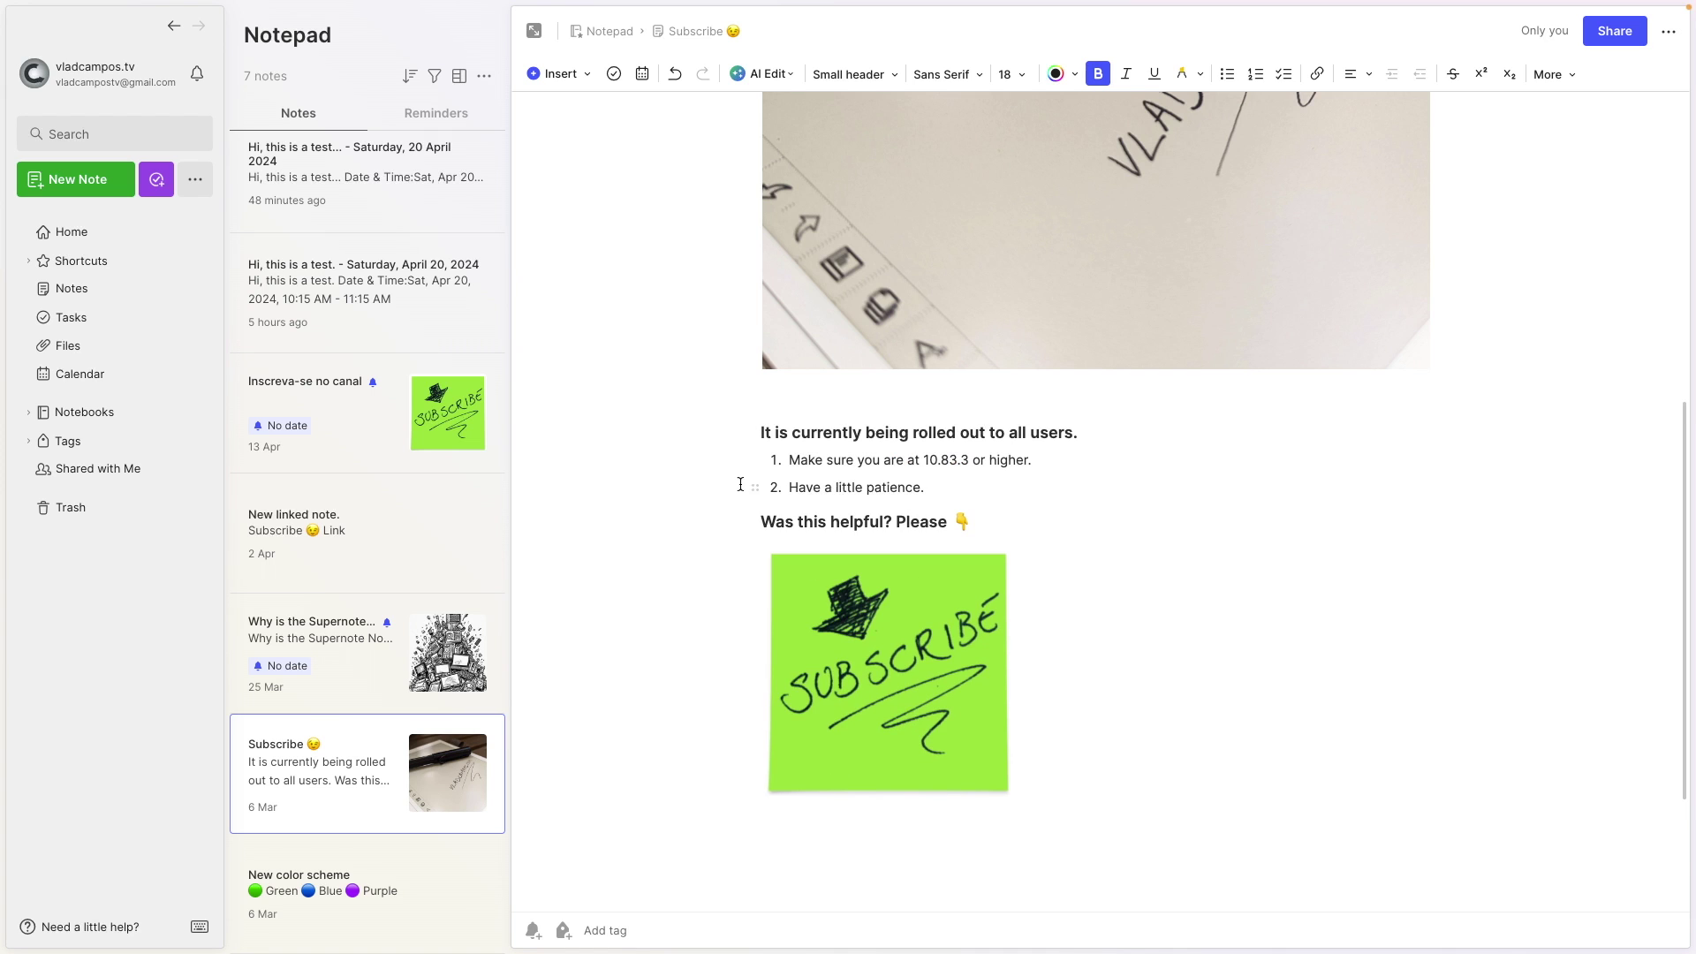
click(744, 522)
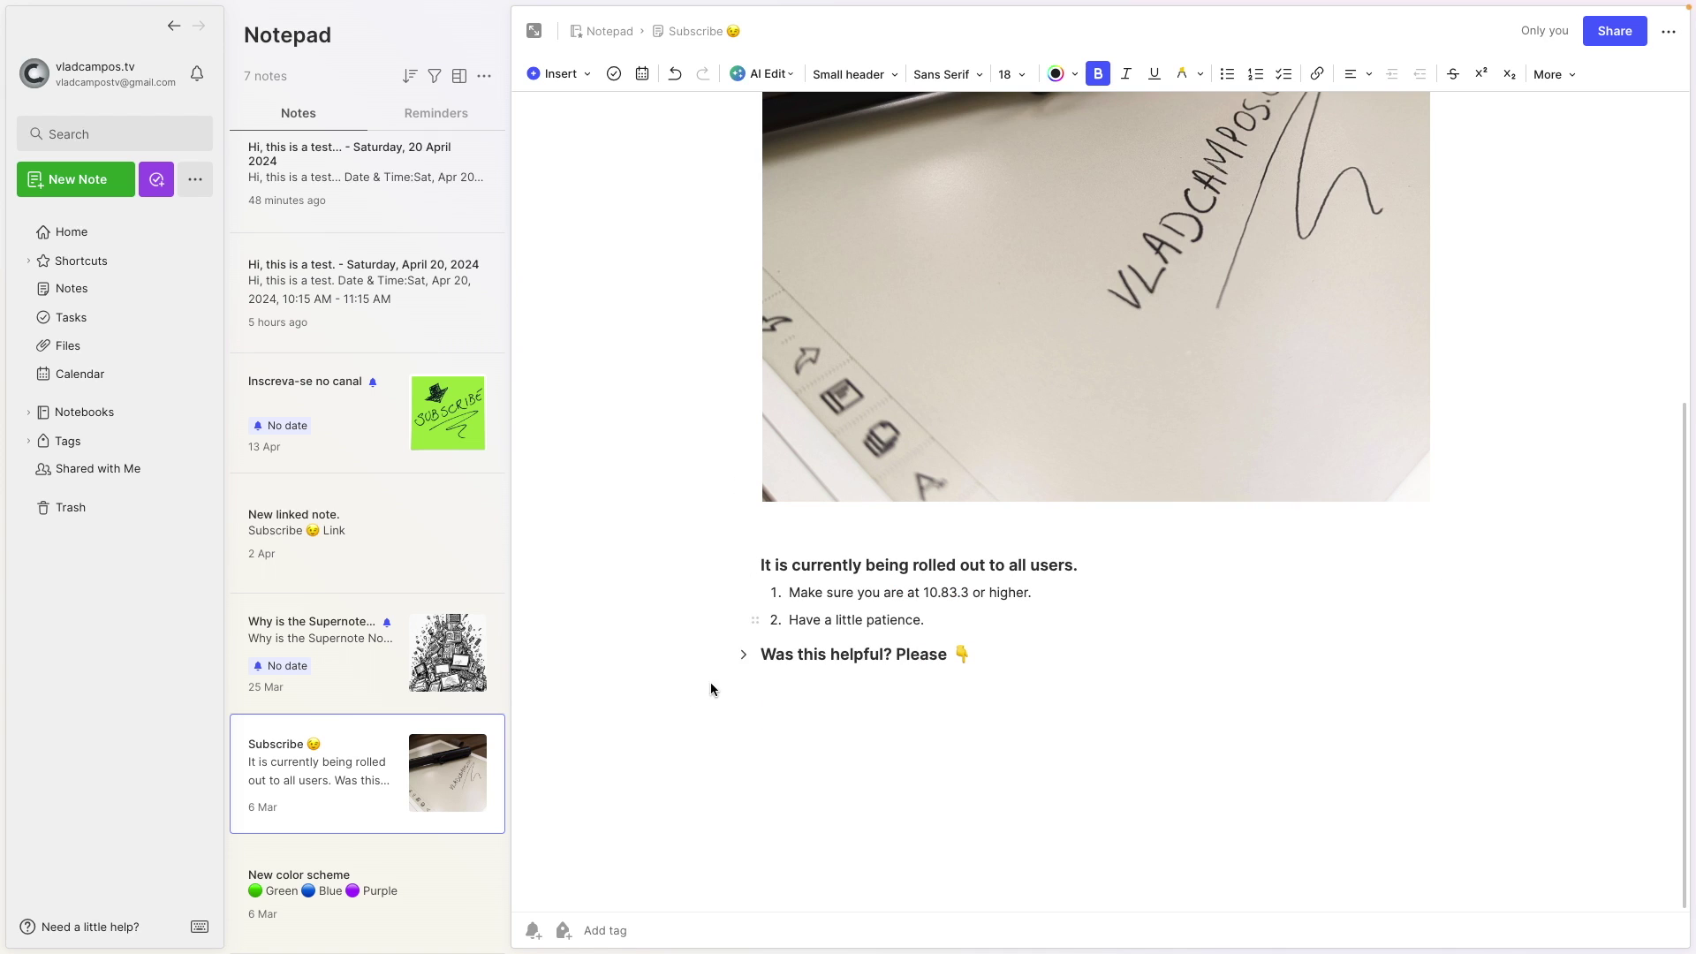
click(744, 654)
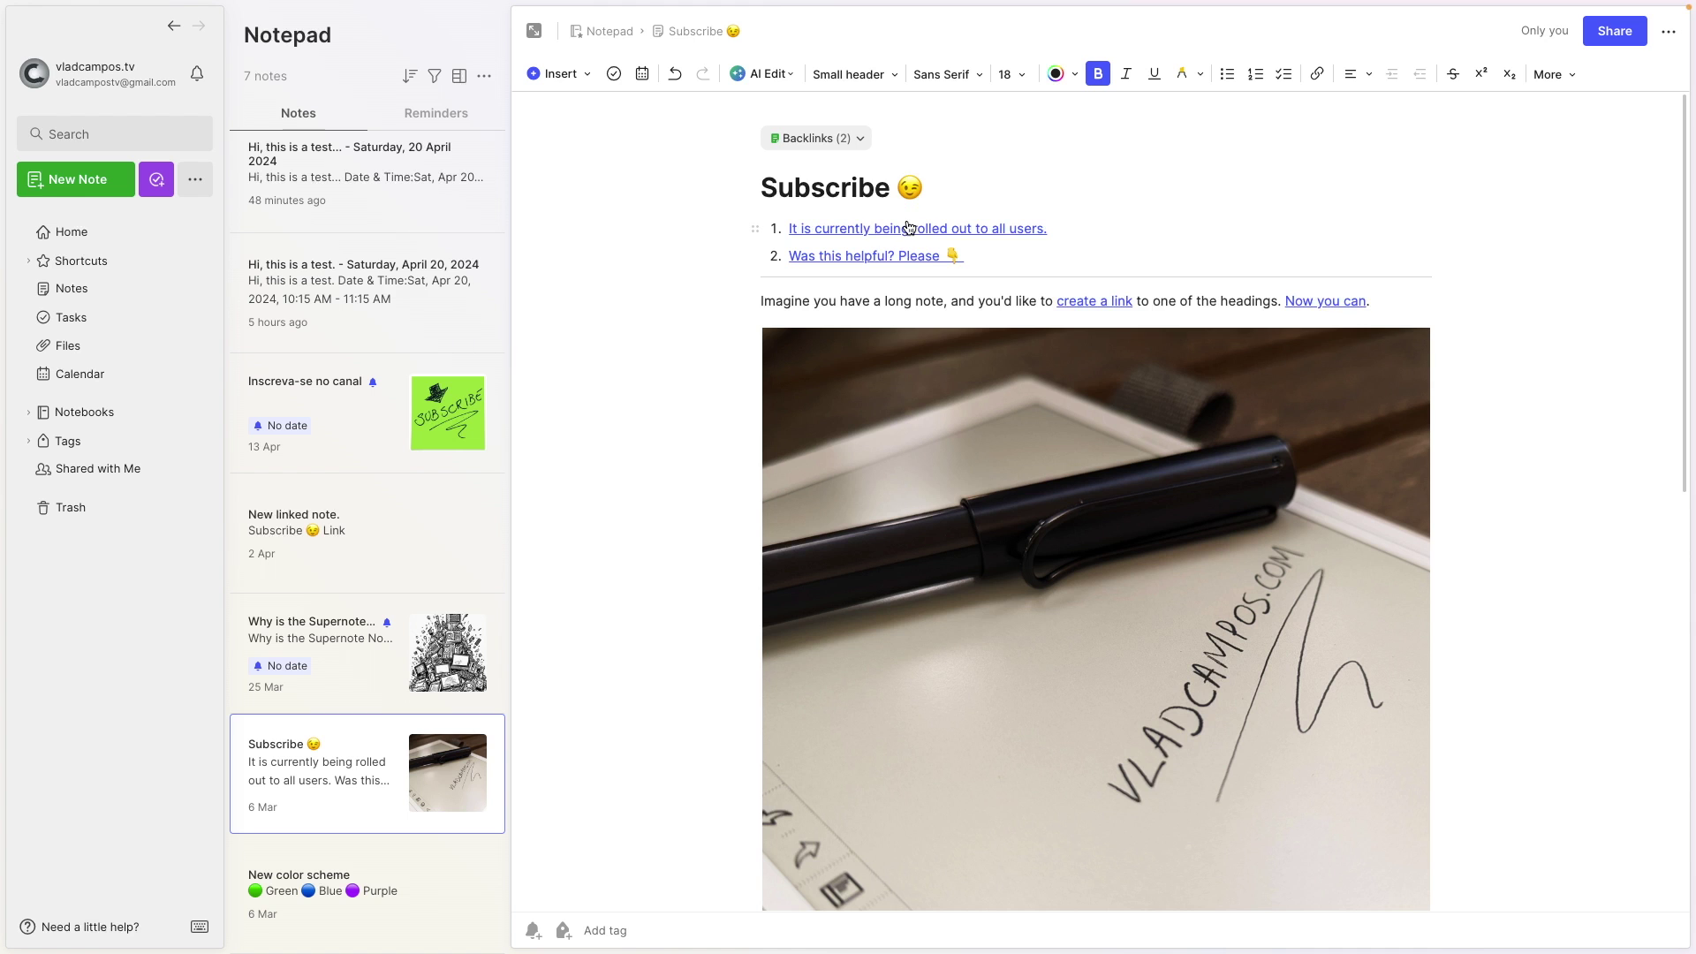
- View the Supernote web clip, reopen 'Subscribe 😉', and jump to its 'Was this helpful?' section
click(384, 675)
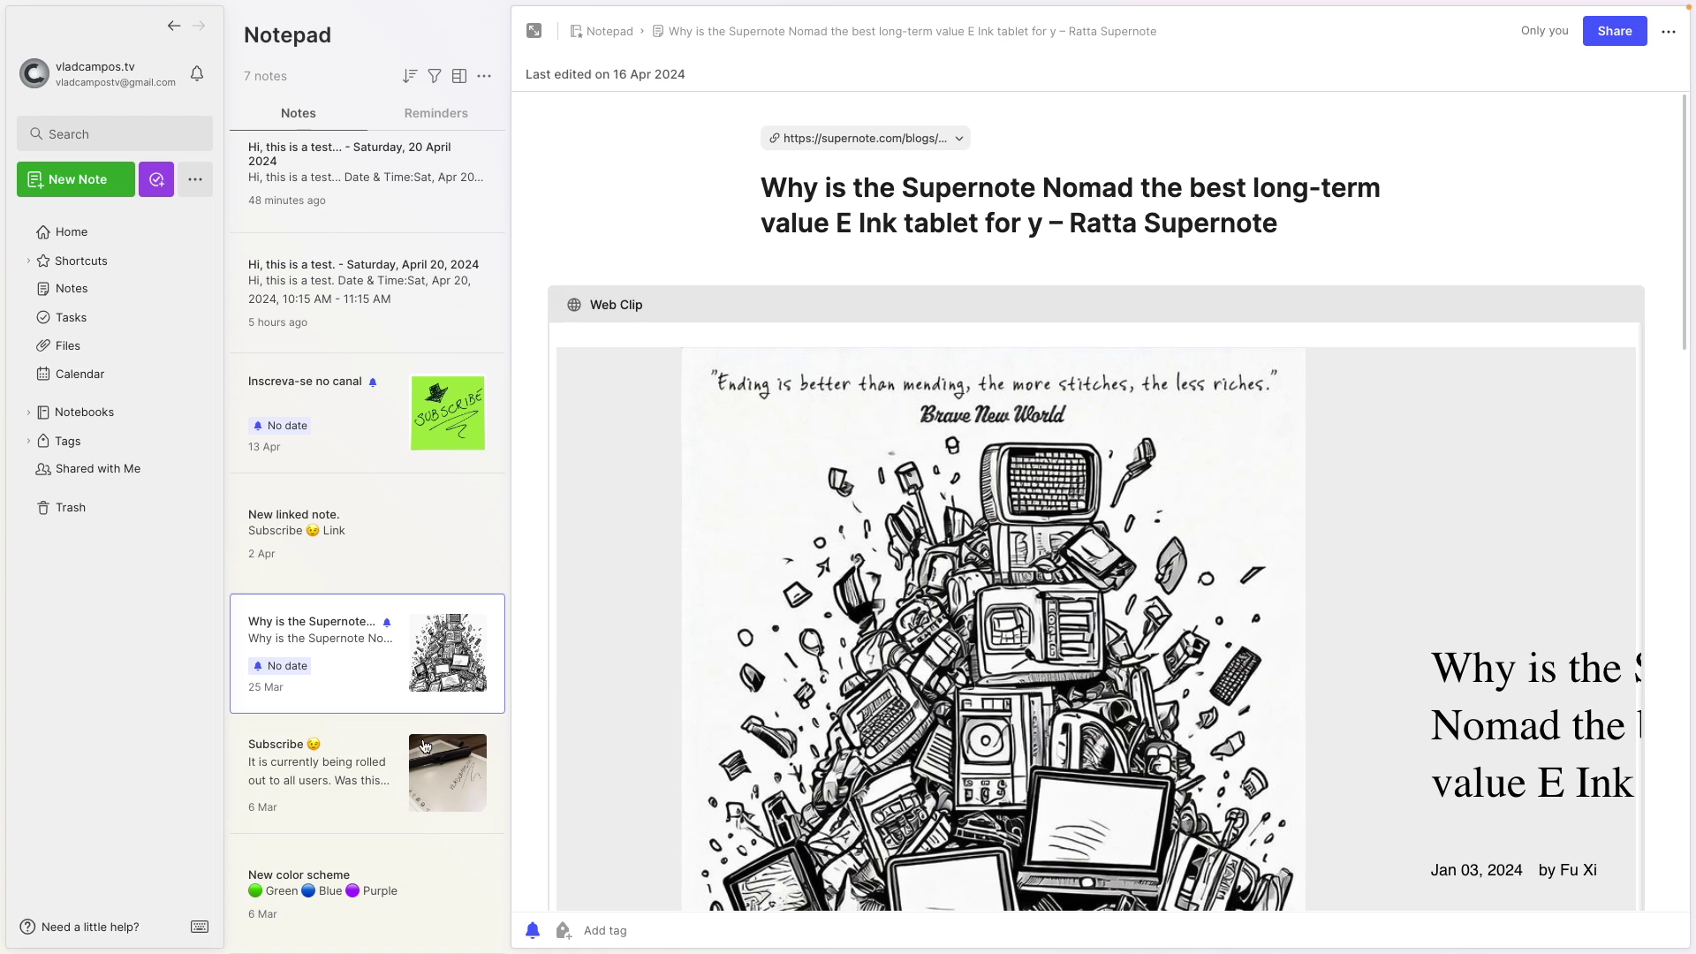
click(363, 773)
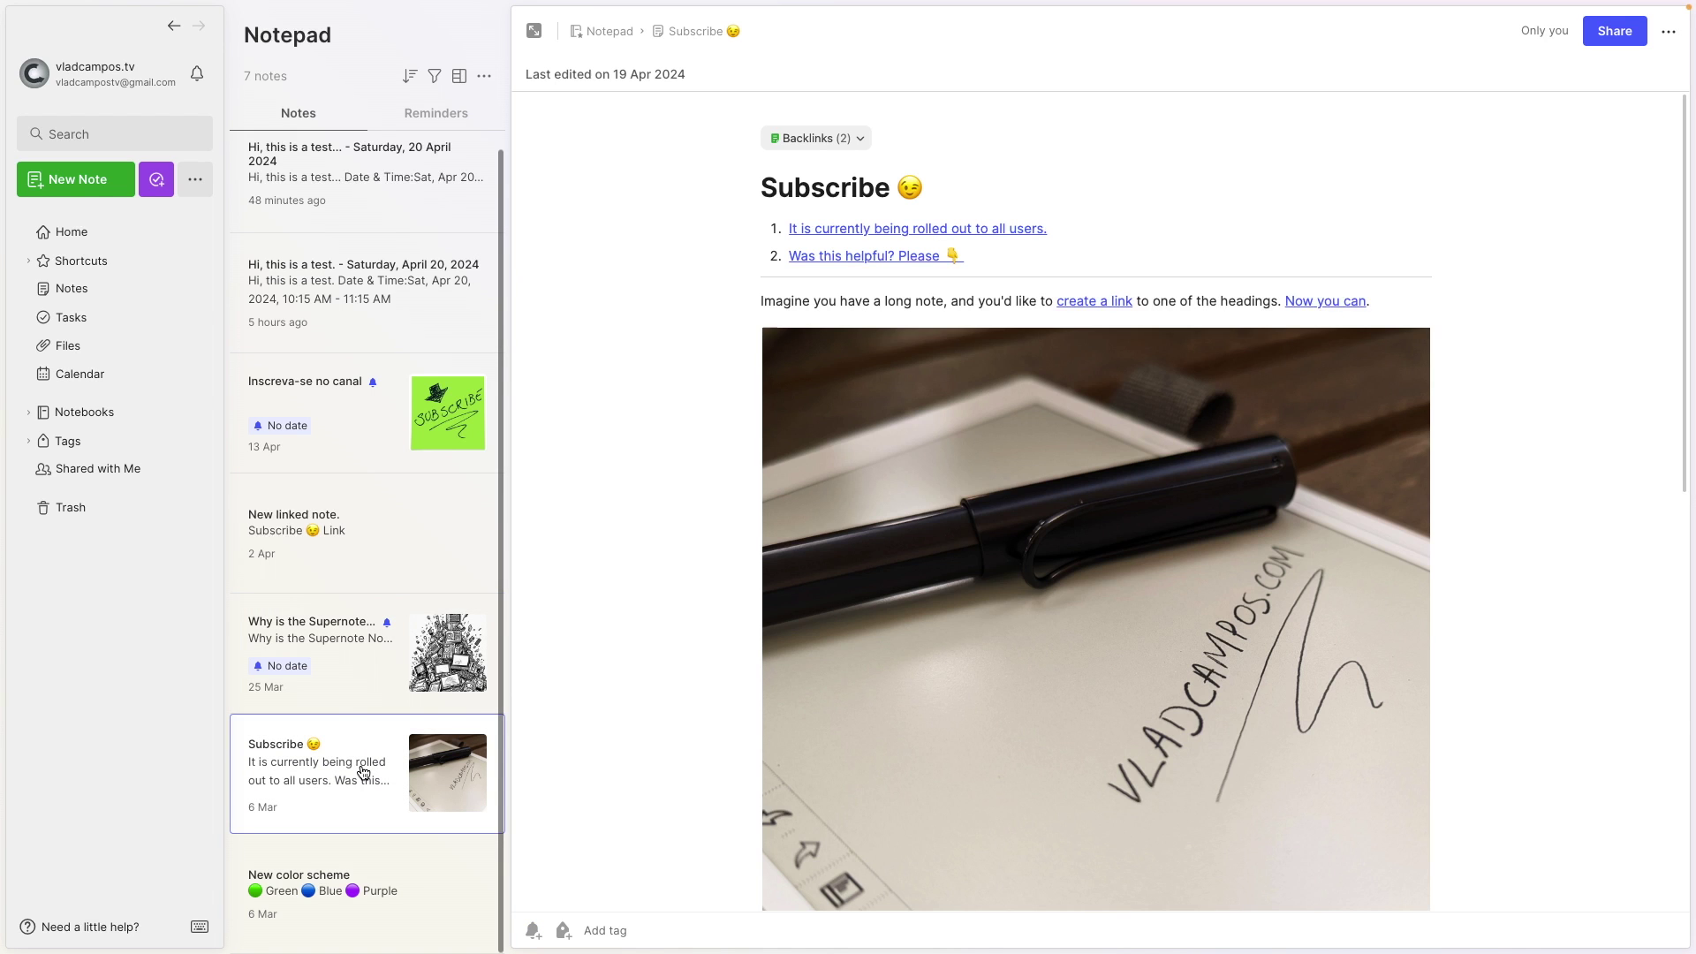
click(848, 257)
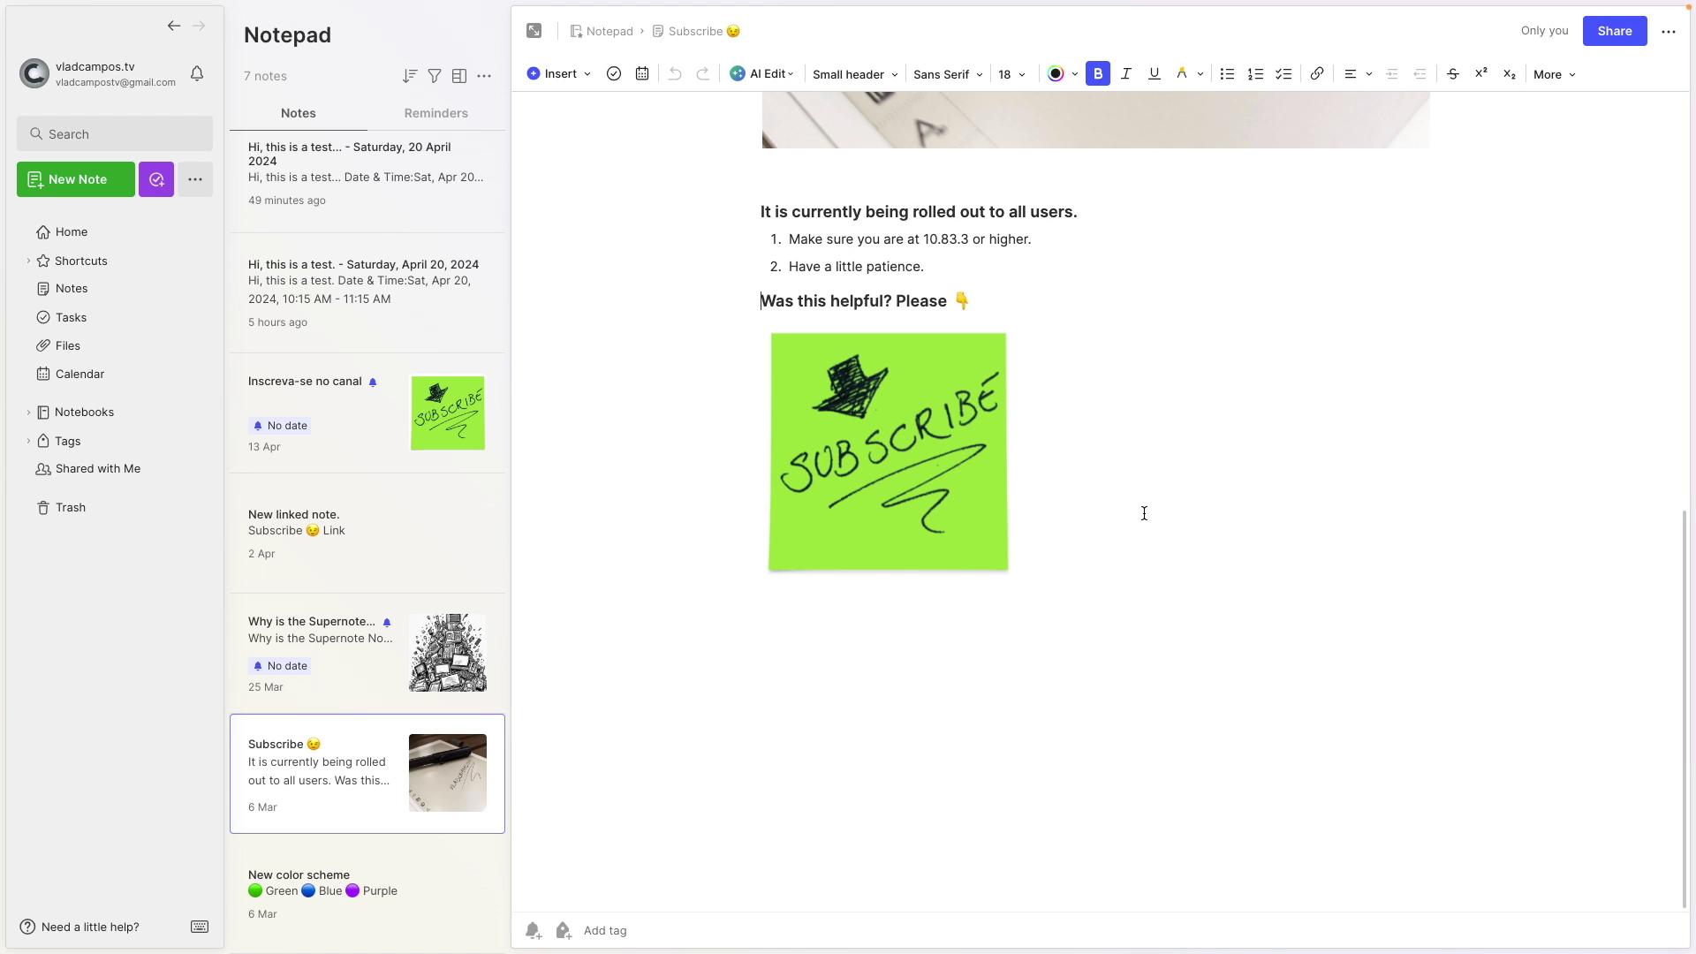